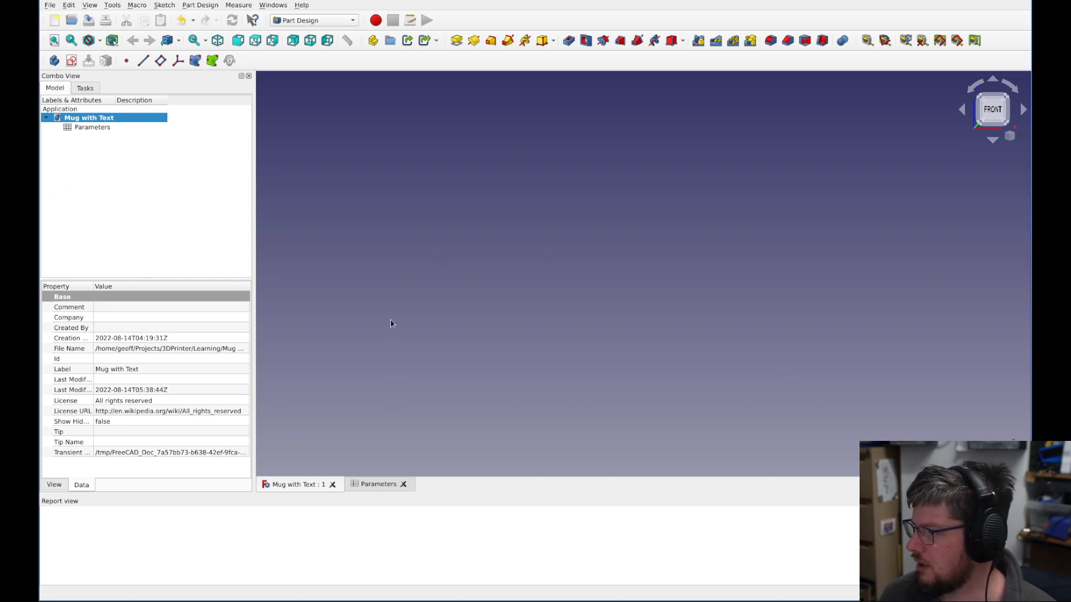
- Examine the mug and handle dimensions and their aliases in the Parameters spreadsheet, and return to the model view
{"action": "double_click", "coordinate": [100, 128]}
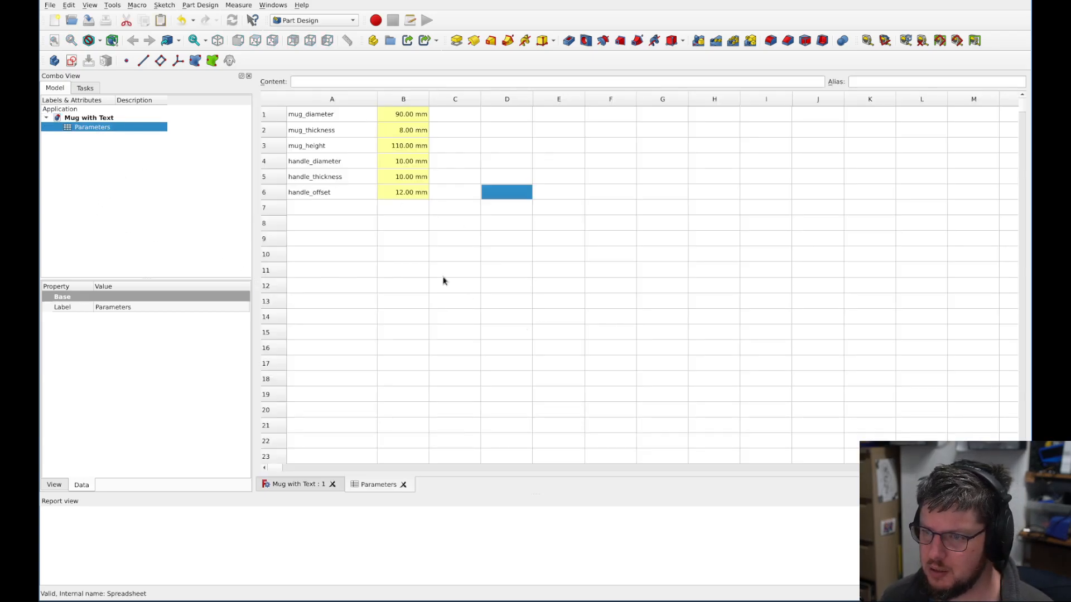
{"action": "left_click", "coordinate": [411, 117]}
{"action": "left_click", "coordinate": [488, 349]}
{"action": "left_click_drag", "start_coordinate": [319, 115], "coordinate": [413, 192]}
{"action": "left_click", "coordinate": [436, 286]}
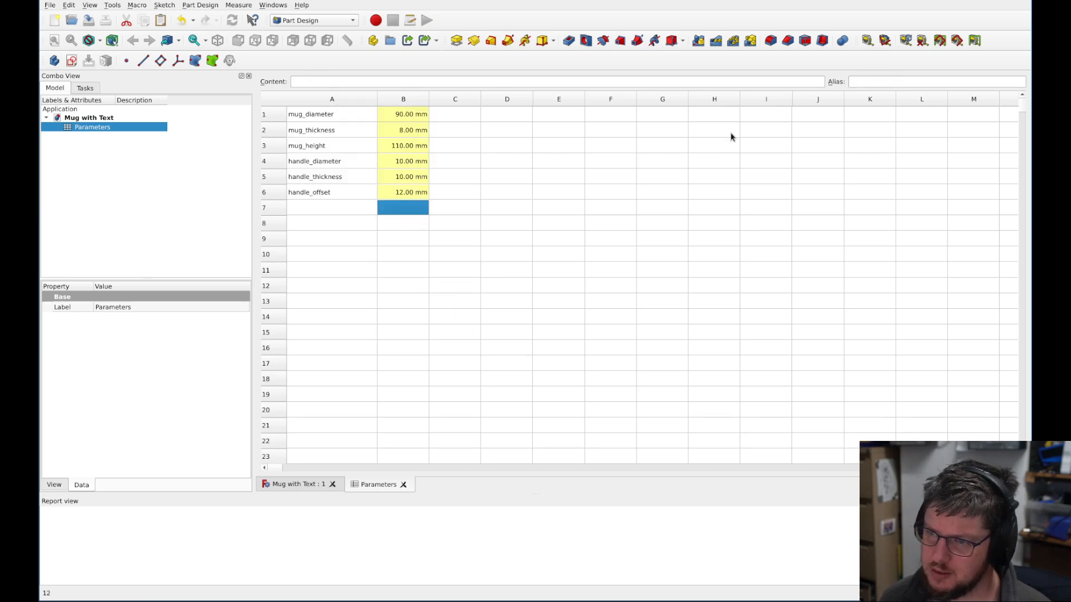
{"action": "left_click", "coordinate": [406, 162]}
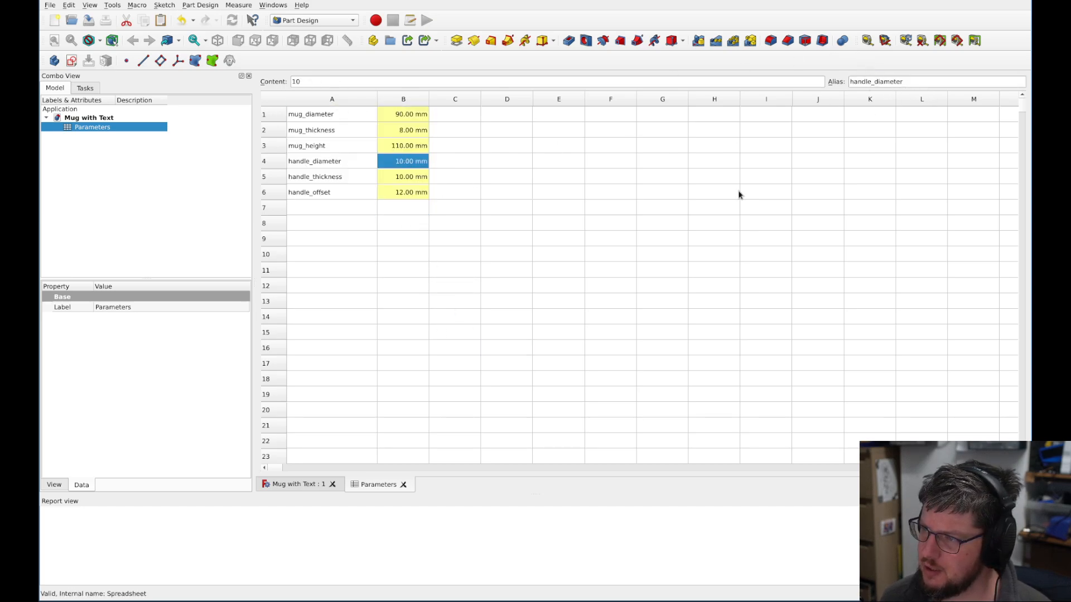
{"action": "left_click", "coordinate": [411, 348]}
{"action": "left_click", "coordinate": [401, 177]}
{"action": "left_click", "coordinate": [395, 115]}
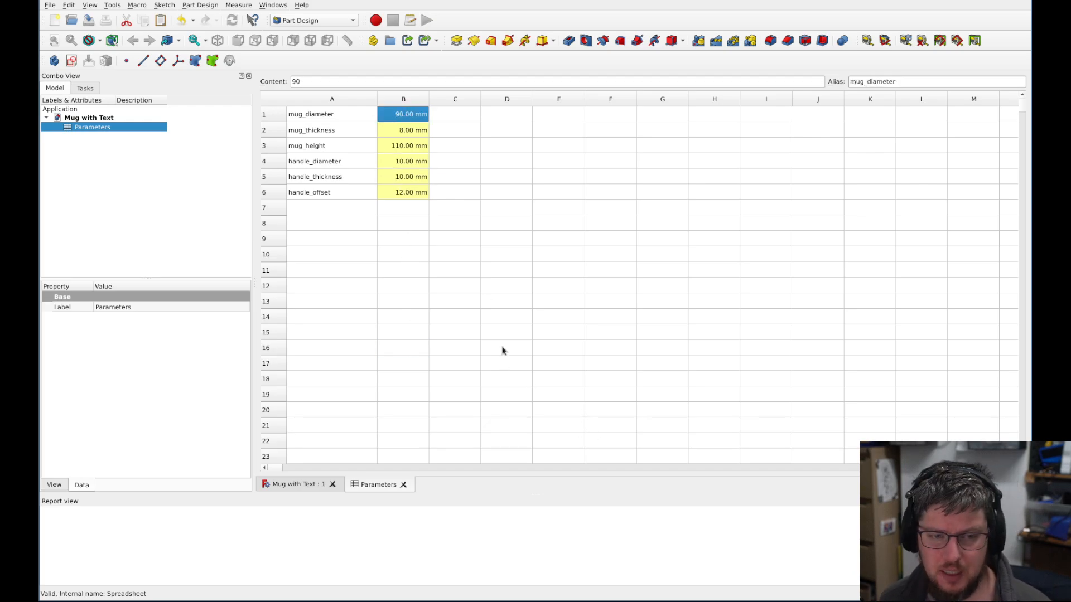
{"action": "left_click", "coordinate": [332, 285]}
{"action": "left_click", "coordinate": [295, 484]}
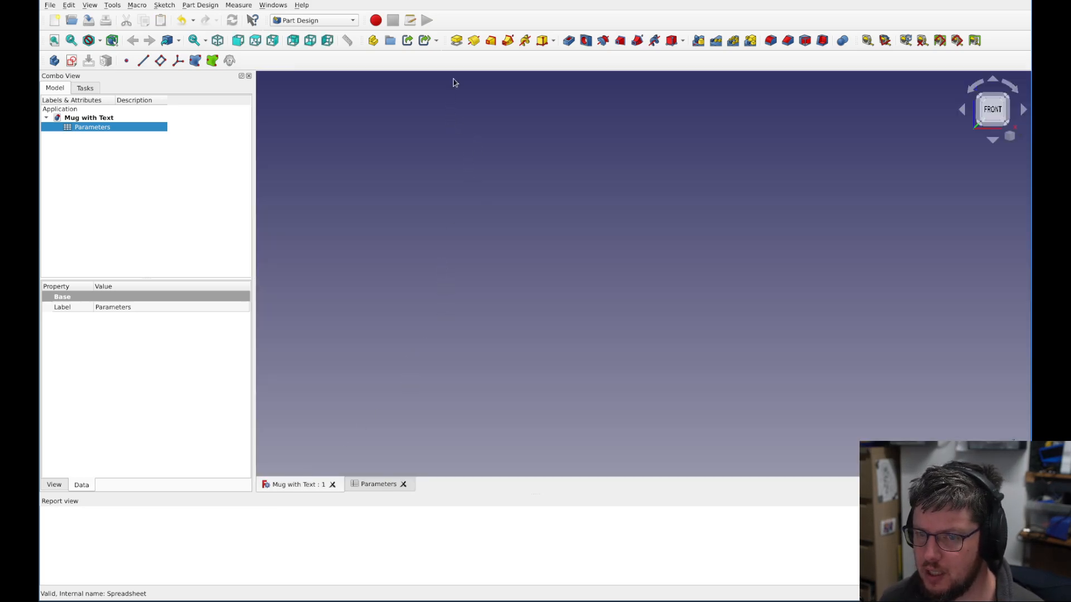
- Create a new body in the Mug with Text document and start a sketch on its XY plane
{"action": "left_click", "coordinate": [124, 120]}
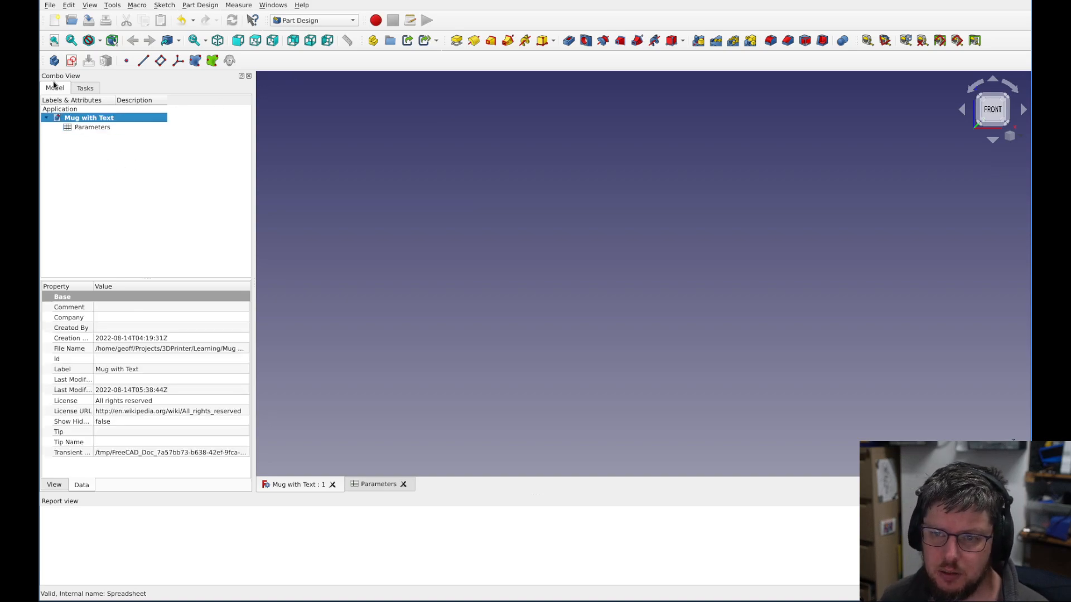
{"action": "left_click", "coordinate": [55, 60]}
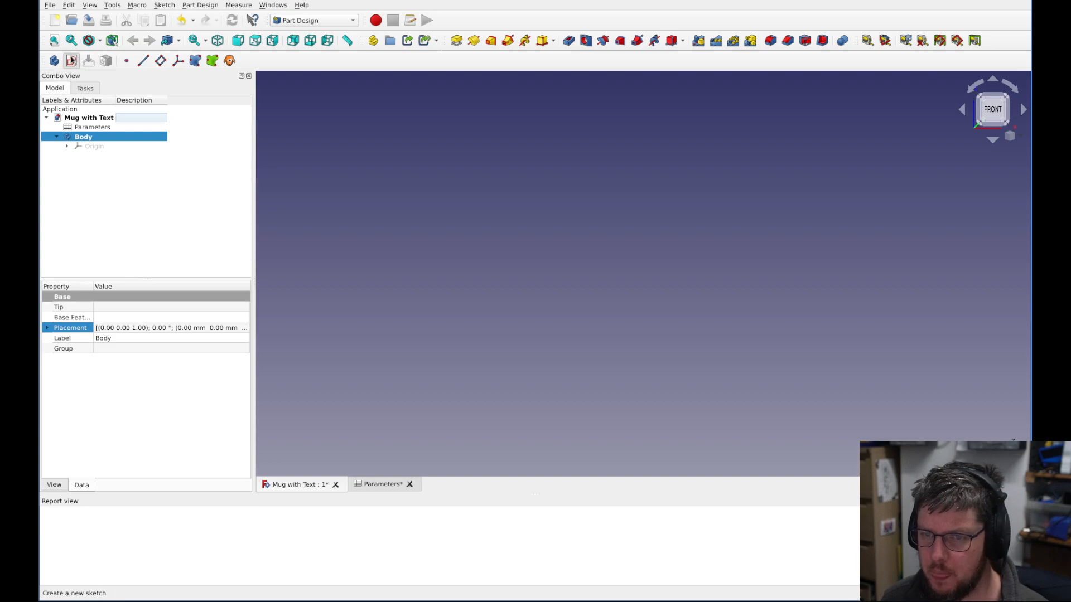
{"action": "left_click", "coordinate": [71, 60]}
{"action": "middle_click_drag", "start_coordinate": [818, 258], "coordinate": [779, 246]}
{"action": "middle_click_drag", "start_coordinate": [808, 206], "coordinate": [731, 351]}
{"action": "left_click", "coordinate": [638, 322]}
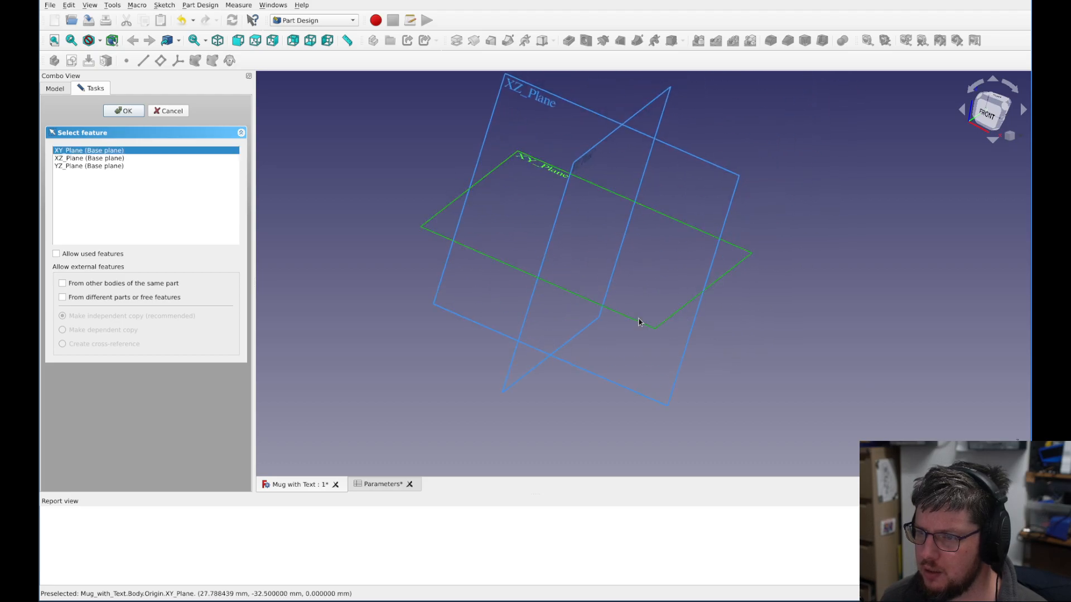
{"action": "left_click", "coordinate": [124, 111]}
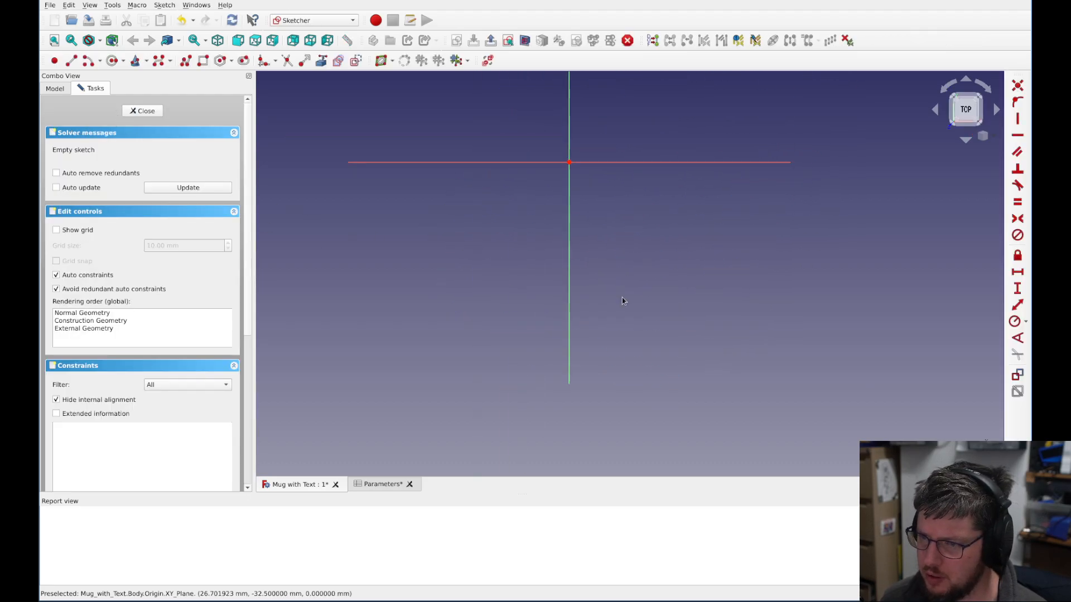
- Sketch a circle centred on the origin with a radius of about 32 mm
{"action": "scroll", "coordinate": [582, 122], "scroll_direction": "up", "scroll_amount": 4}
{"action": "mouse_move", "coordinate": [594, 156]}
{"action": "middle_mouse_down"}
{"action": "mouse_move", "coordinate": [624, 265]}
{"action": "mouse_move", "coordinate": [702, 215]}
{"action": "middle_mouse_up"}
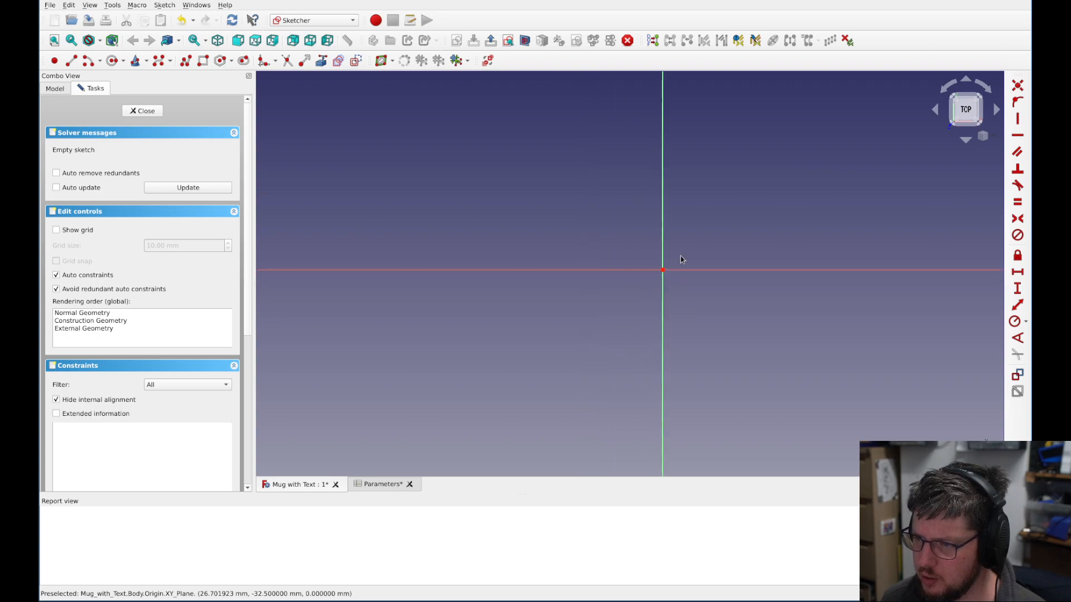
{"action": "middle_click_drag", "start_coordinate": [441, 211], "coordinate": [362, 211]}
{"action": "left_click", "coordinate": [112, 60]}
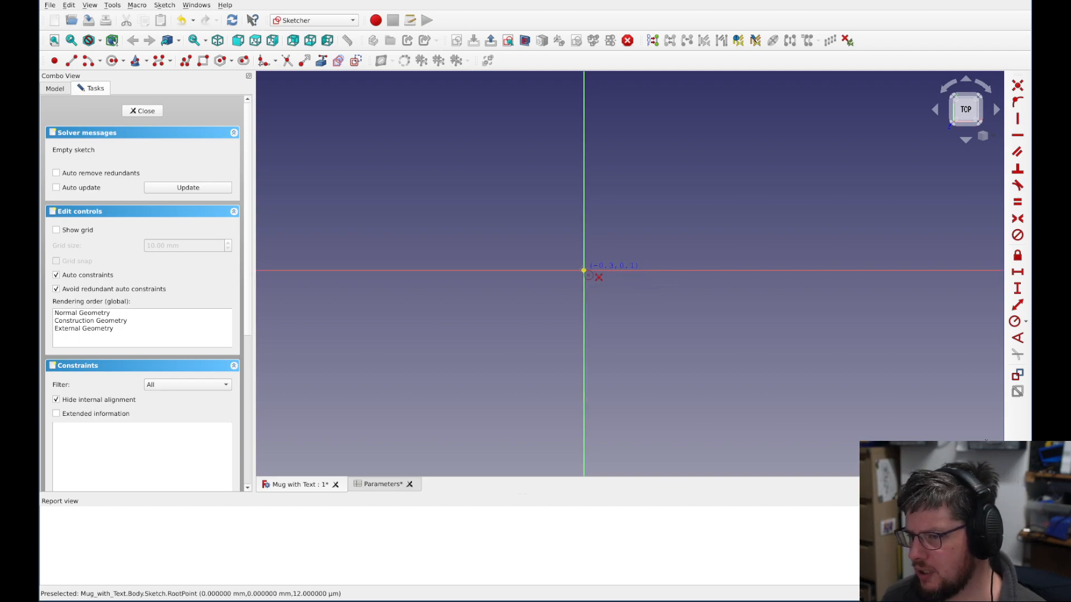
{"action": "left_click", "coordinate": [584, 271]}
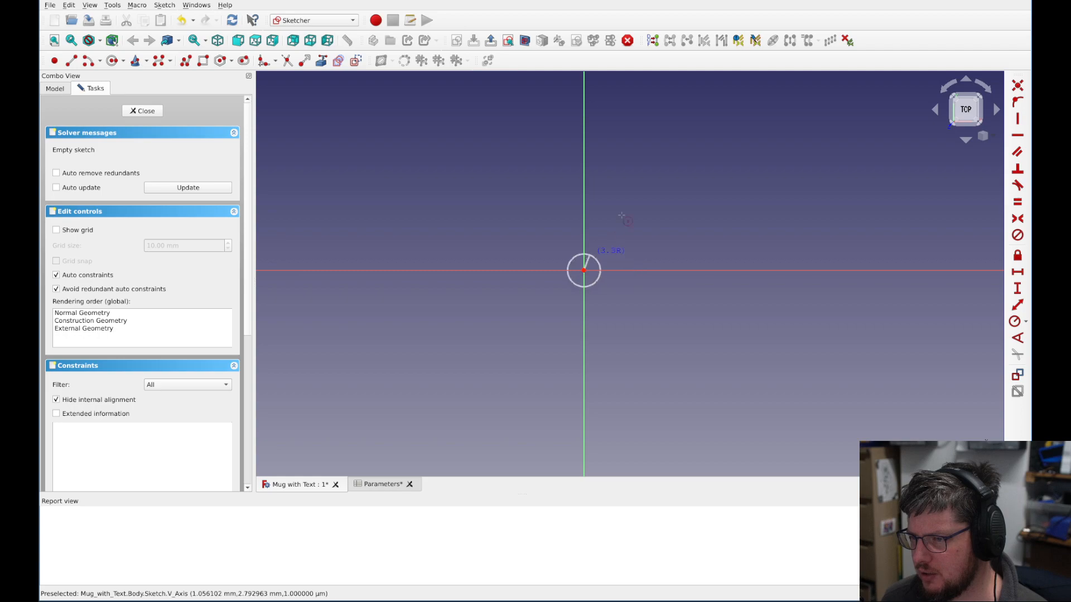
{"action": "left_click", "coordinate": [674, 140]}
{"action": "left_click_drag", "start_coordinate": [721, 184], "coordinate": [734, 228]}
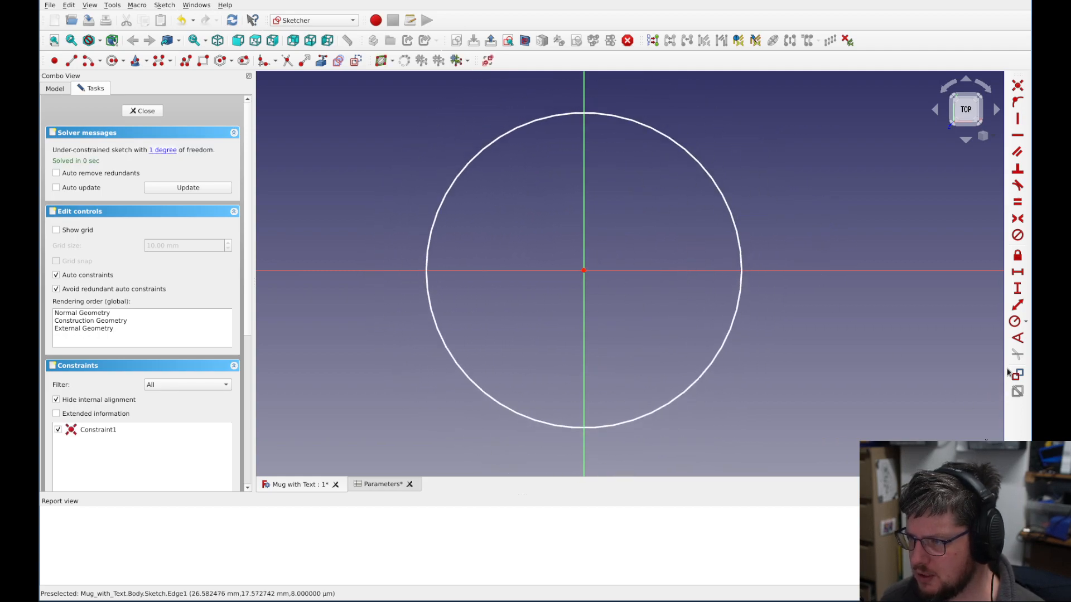
- Constrain the circle's radius with the formula <<Parameters>>.mug_diameter / 2 and close the sketch
{"action": "left_click", "coordinate": [1015, 322]}
{"action": "left_click", "coordinate": [741, 294]}
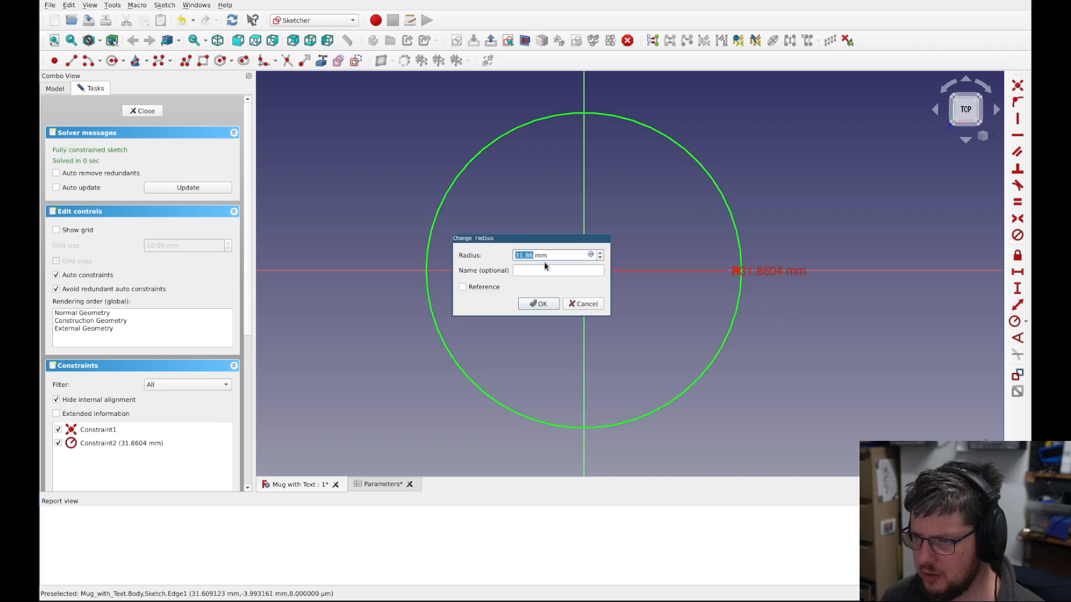
{"action": "key", "text": "="}
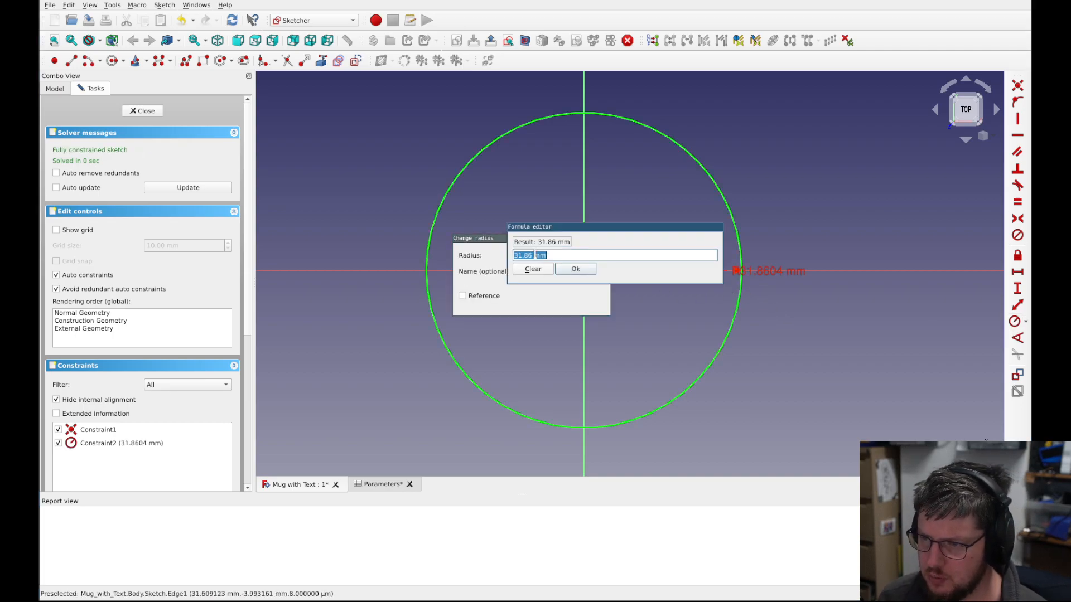
{"action": "left_click", "coordinate": [556, 271]}
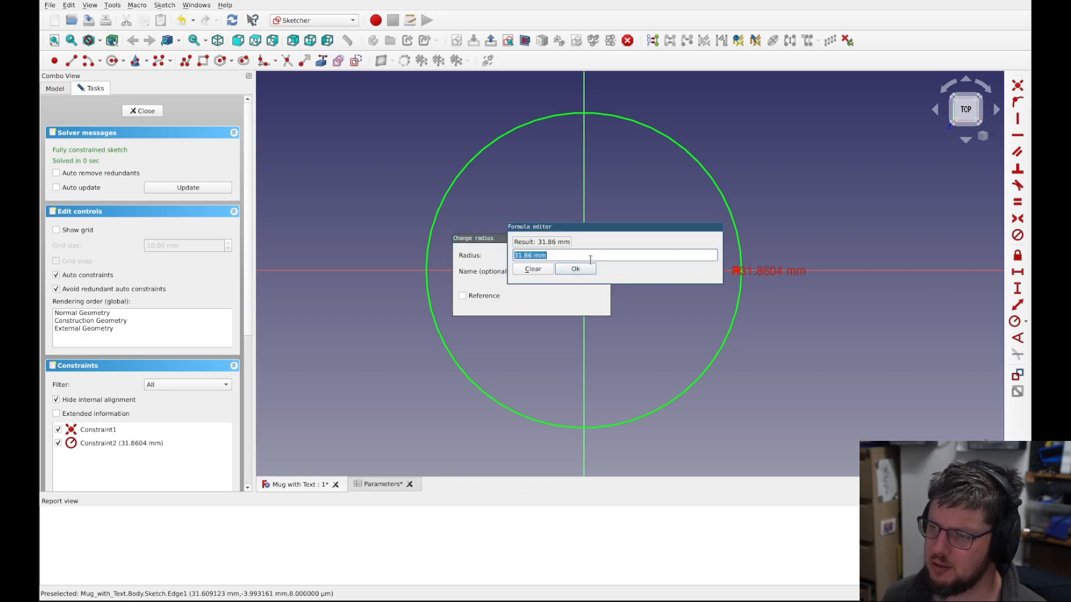
{"action": "left_click", "coordinate": [555, 256]}
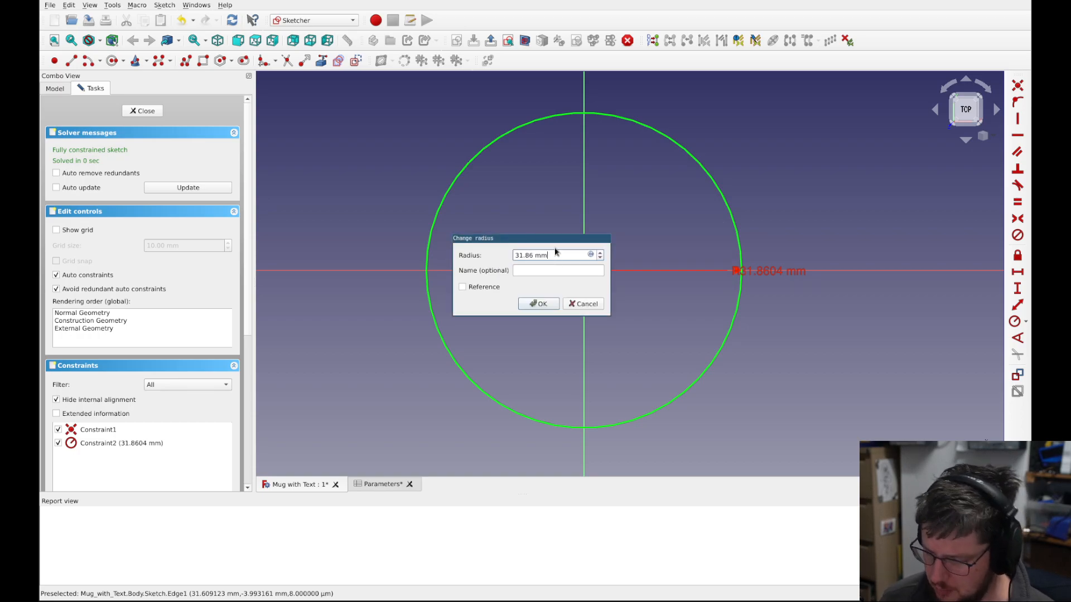
{"action": "key", "text": "equal"}
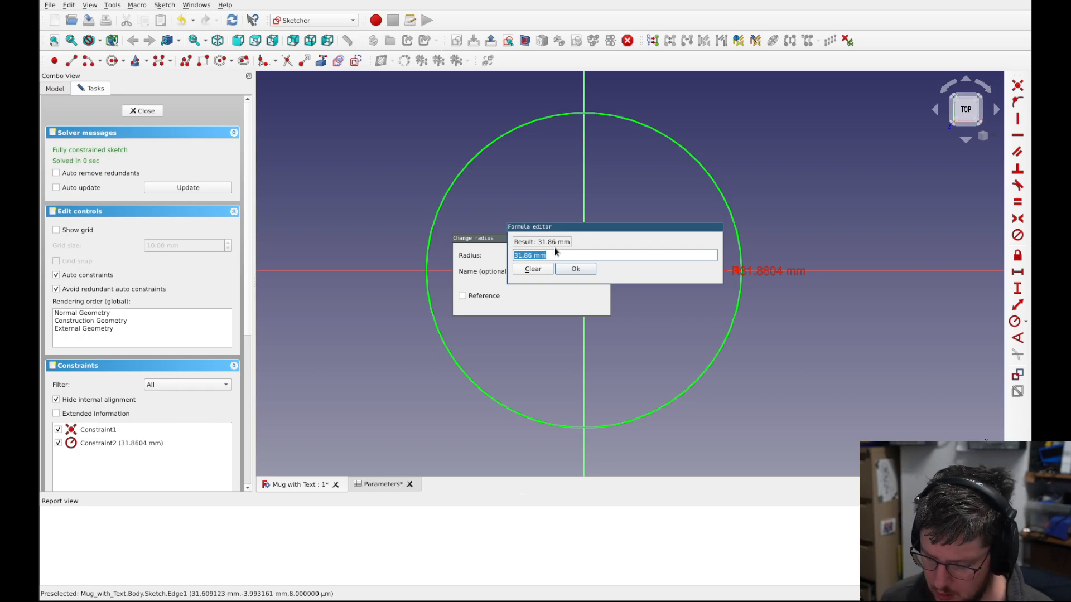
{"action": "type", "text": "<<Parameters>>."}
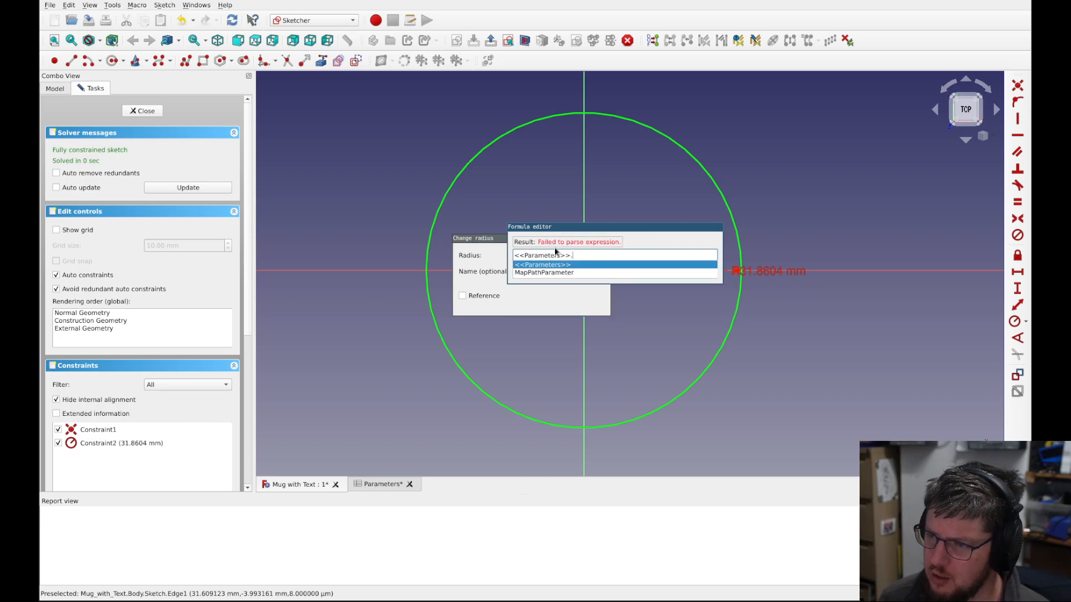
{"action": "type", "text": "mug"}
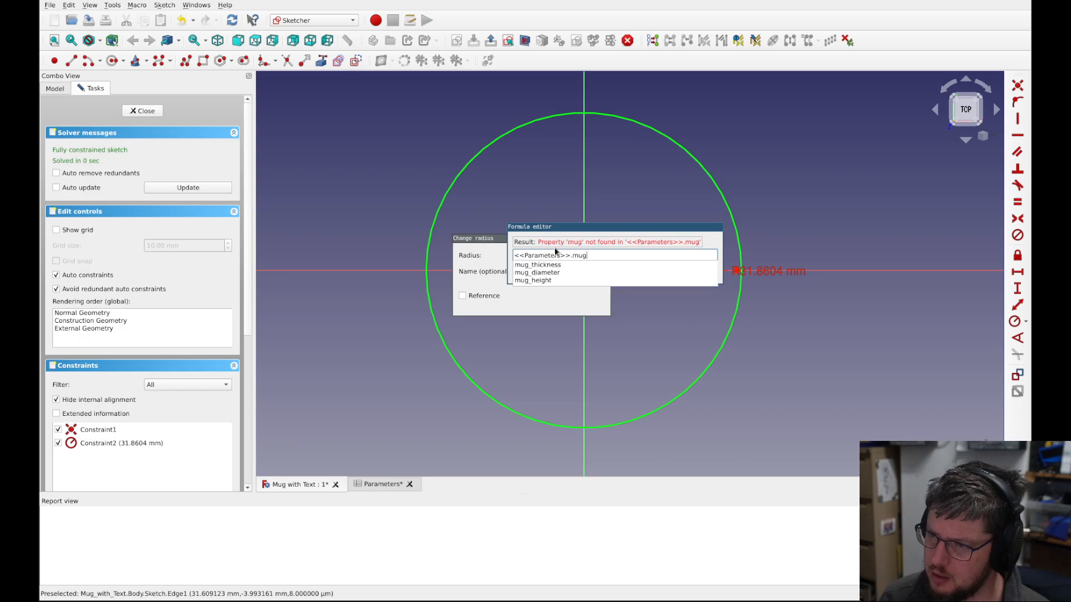
{"action": "key", "text": "Down"}
{"action": "key", "text": "Down"}
{"action": "key", "text": "Return"}
{"action": "type", "text": "/ 2"}
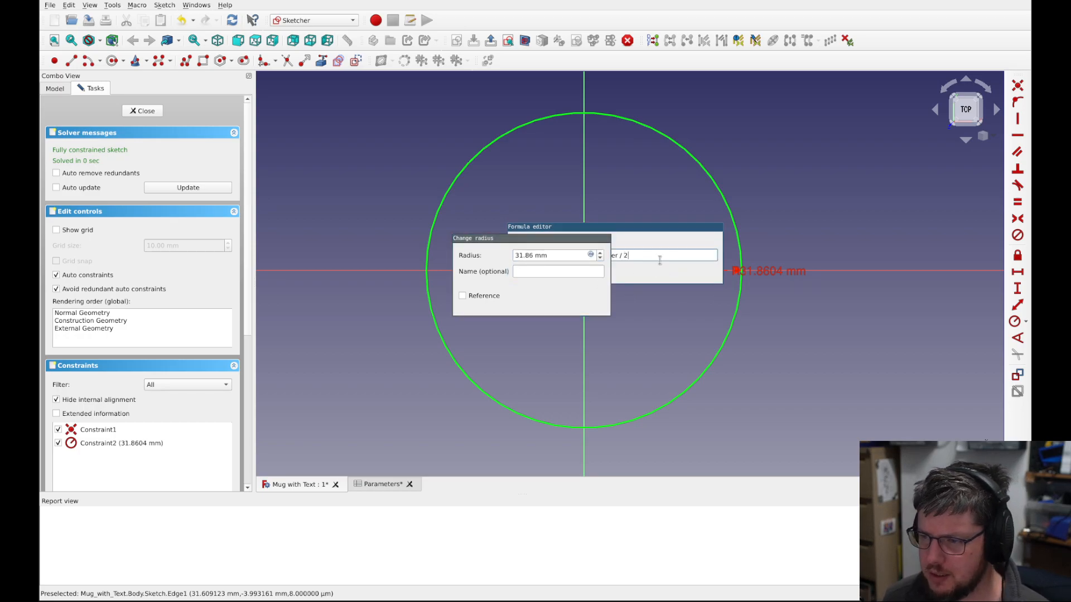
{"action": "left_click", "coordinate": [575, 269]}
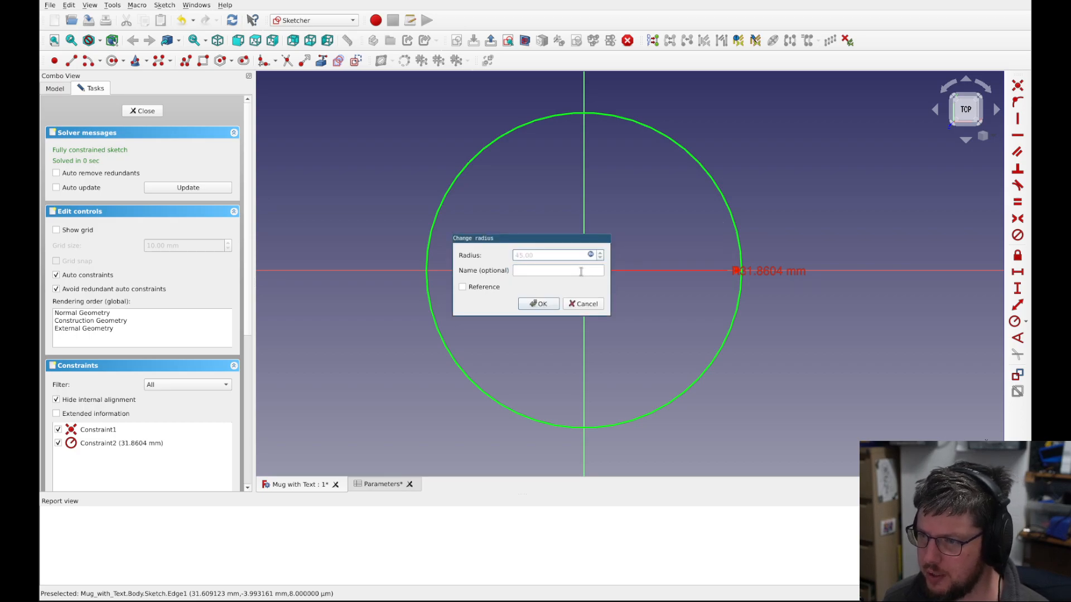
{"action": "left_click", "coordinate": [535, 303]}
{"action": "scroll", "coordinate": [658, 179], "scroll_direction": "down", "scroll_amount": 3}
{"action": "scroll", "coordinate": [652, 184], "scroll_direction": "up", "scroll_amount": 1}
{"action": "mouse_move", "coordinate": [653, 184]}
{"action": "middle_mouse_down"}
{"action": "mouse_move", "coordinate": [664, 143]}
{"action": "mouse_move", "coordinate": [641, 161]}
{"action": "mouse_move", "coordinate": [655, 141]}
{"action": "mouse_move", "coordinate": [545, 175]}
{"action": "middle_mouse_up"}
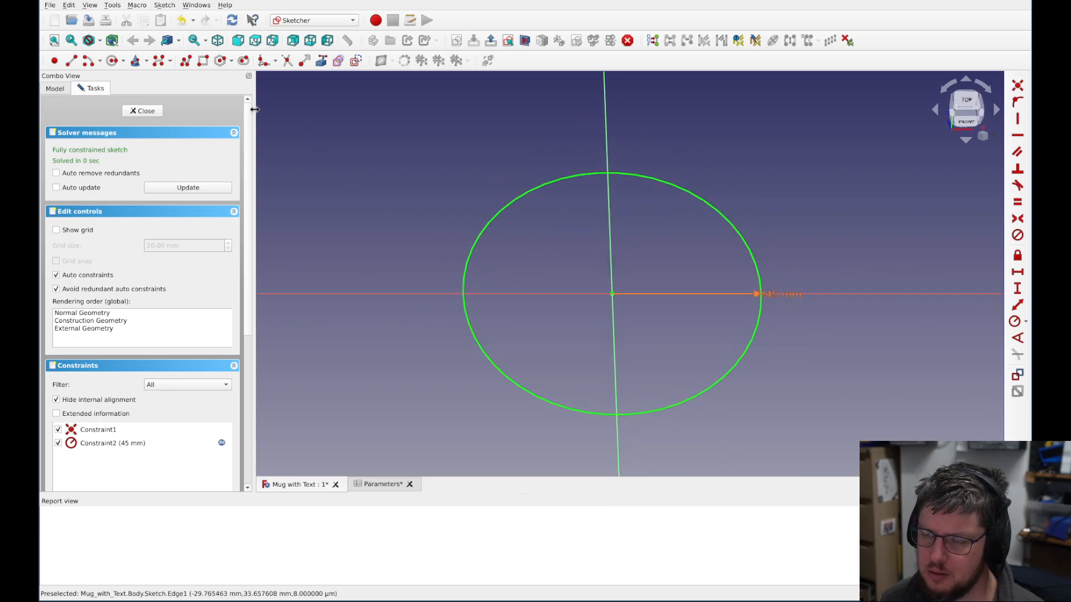
{"action": "left_click", "coordinate": [146, 111]}
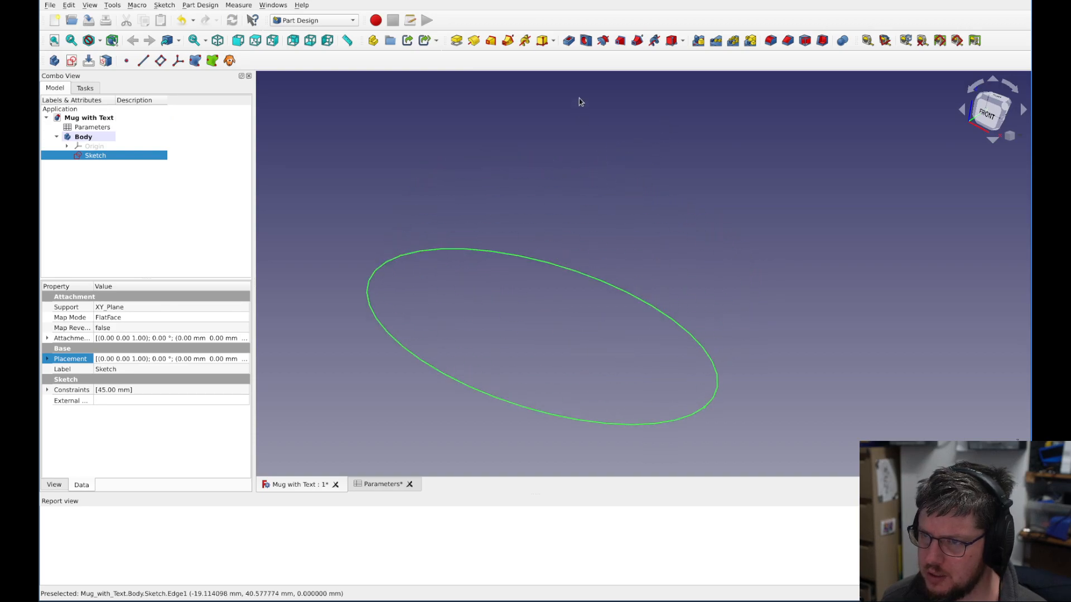
- Pad the circle sketch by dimension, with its length driven by the formula <<Parameters>>.mug_height
{"action": "left_click", "coordinate": [456, 42]}
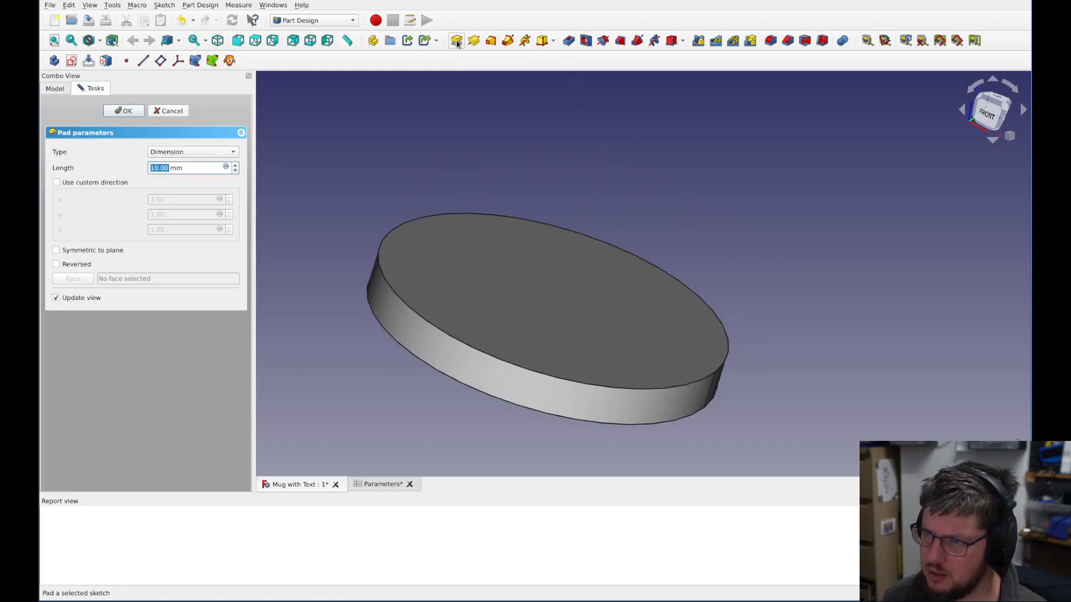
{"action": "left_click", "coordinate": [189, 154]}
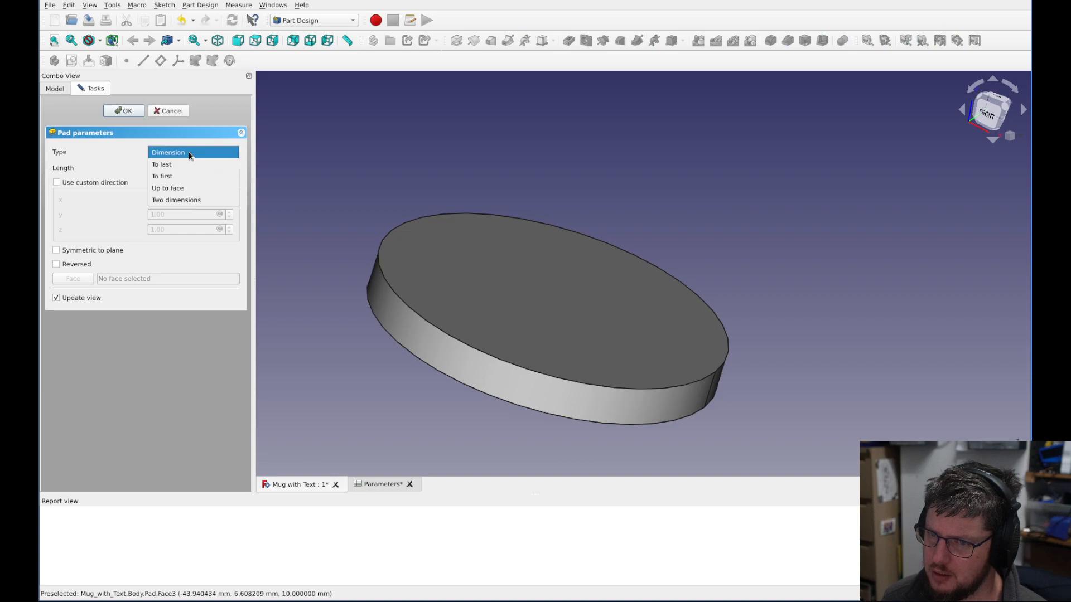
{"action": "left_click", "coordinate": [189, 153]}
{"action": "left_click", "coordinate": [199, 165]}
{"action": "key", "text": "equal"}
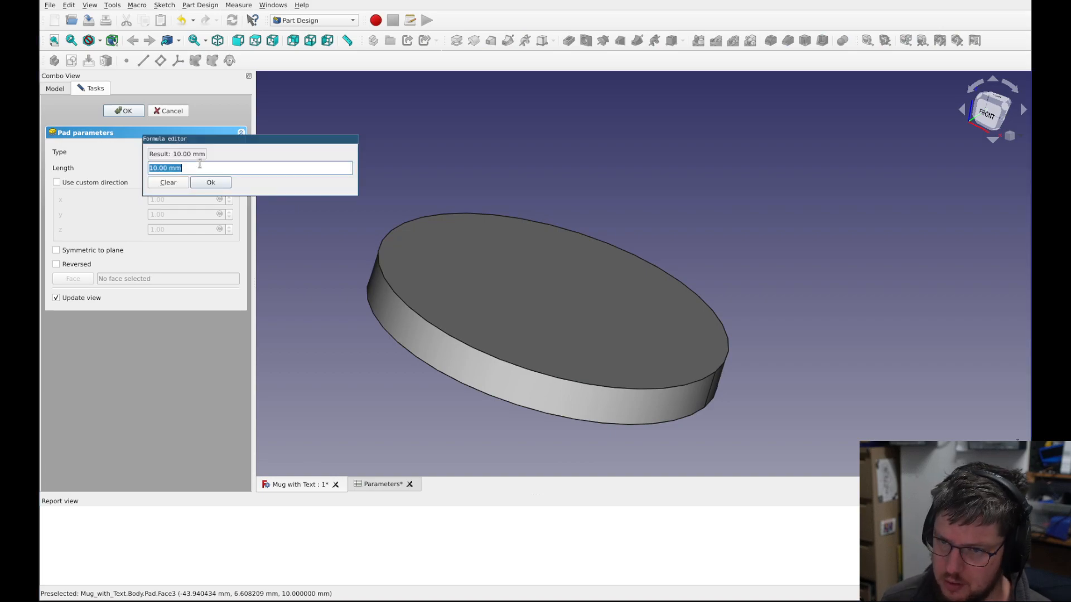
{"action": "type", "text": "Sp"}
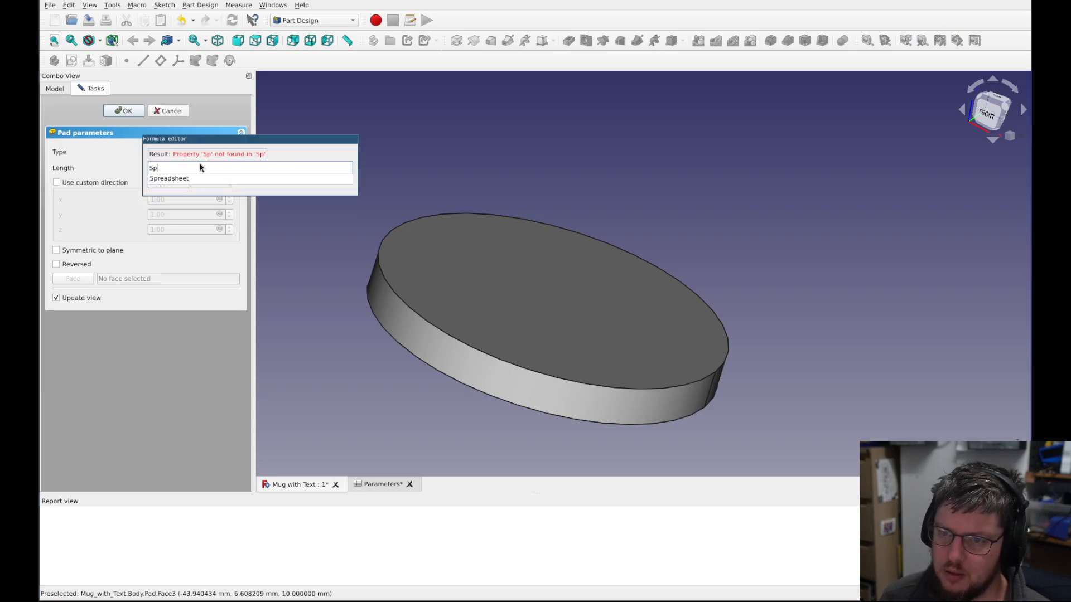
{"action": "key", "text": "BackSpace"}
{"action": "key", "text": "BackSpace"}
{"action": "type", "text": "<<Parameters>>."}
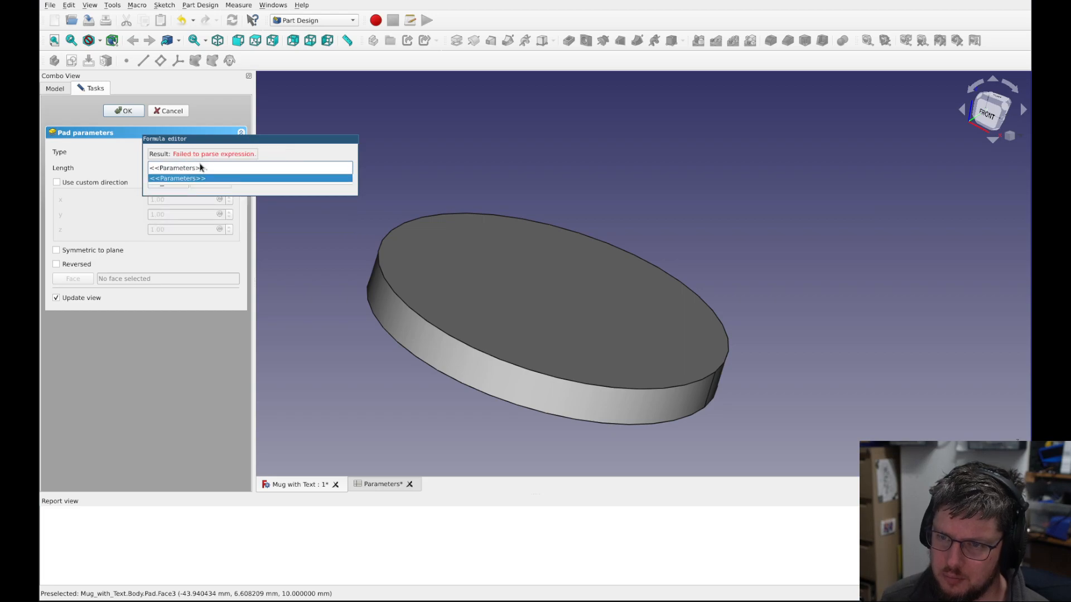
{"action": "type", "text": "mug_"}
{"action": "key", "text": "Down"}
{"action": "key", "text": "Down"}
{"action": "key", "text": "Down"}
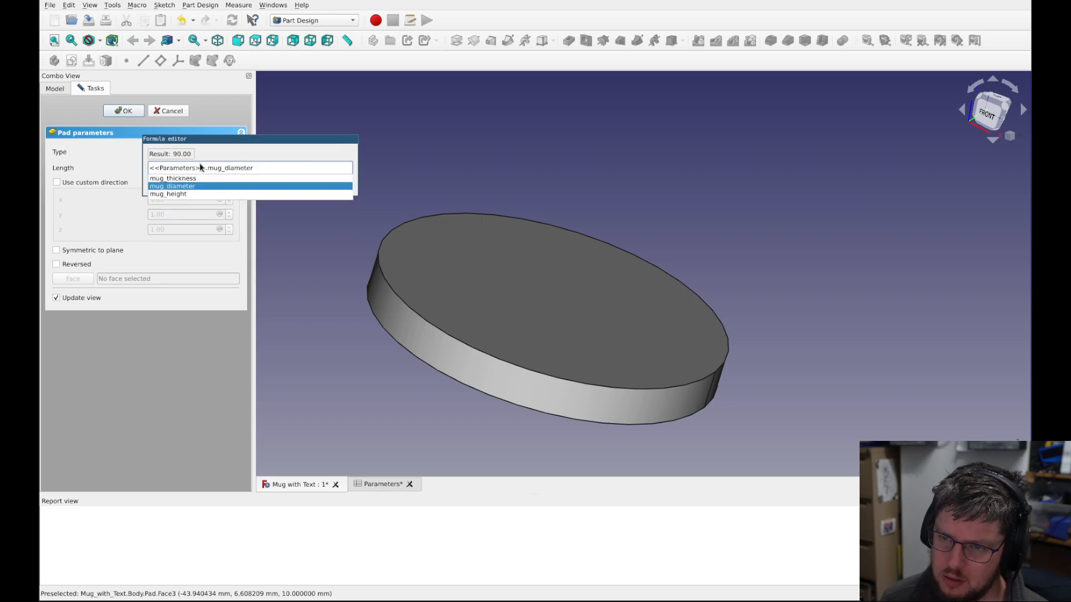
{"action": "key", "text": "Return"}
{"action": "key", "text": "Return"}
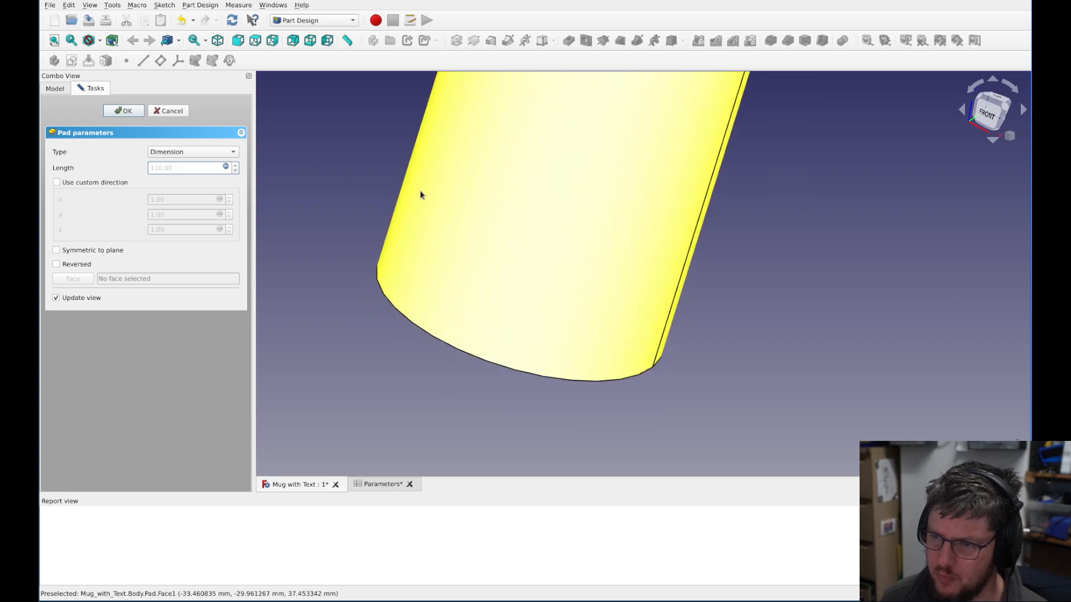
{"action": "middle_click_drag", "start_coordinate": [851, 288], "coordinate": [457, 187]}
{"action": "scroll", "coordinate": [836, 200], "scroll_direction": "down", "scroll_amount": 5}
{"action": "left_click", "coordinate": [124, 111]}
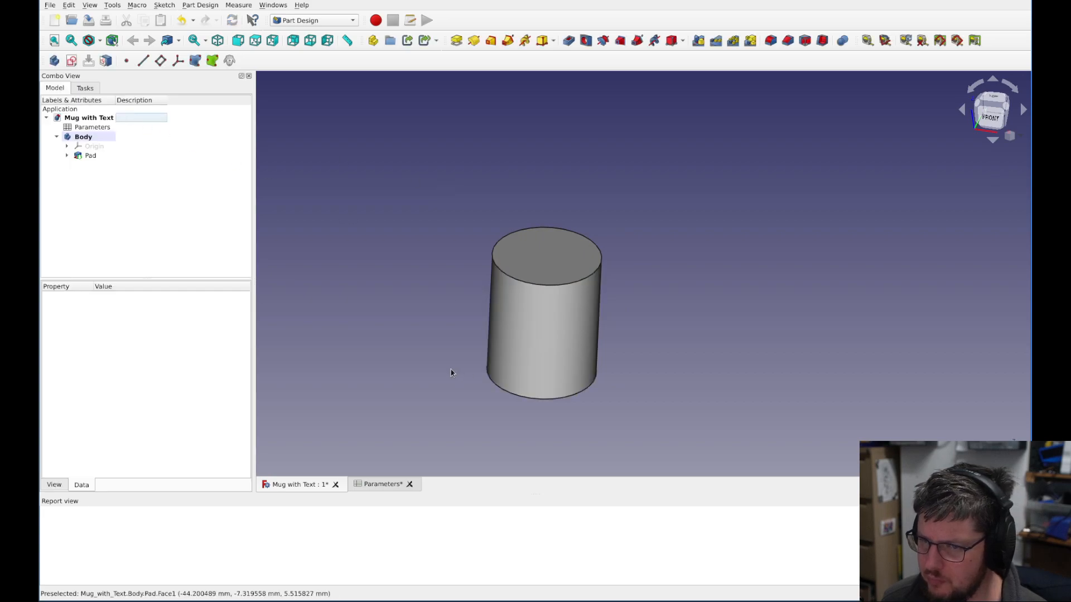
- Start a new sketch on the top face of the mug's padded cylinder
{"action": "left_click", "coordinate": [554, 267]}
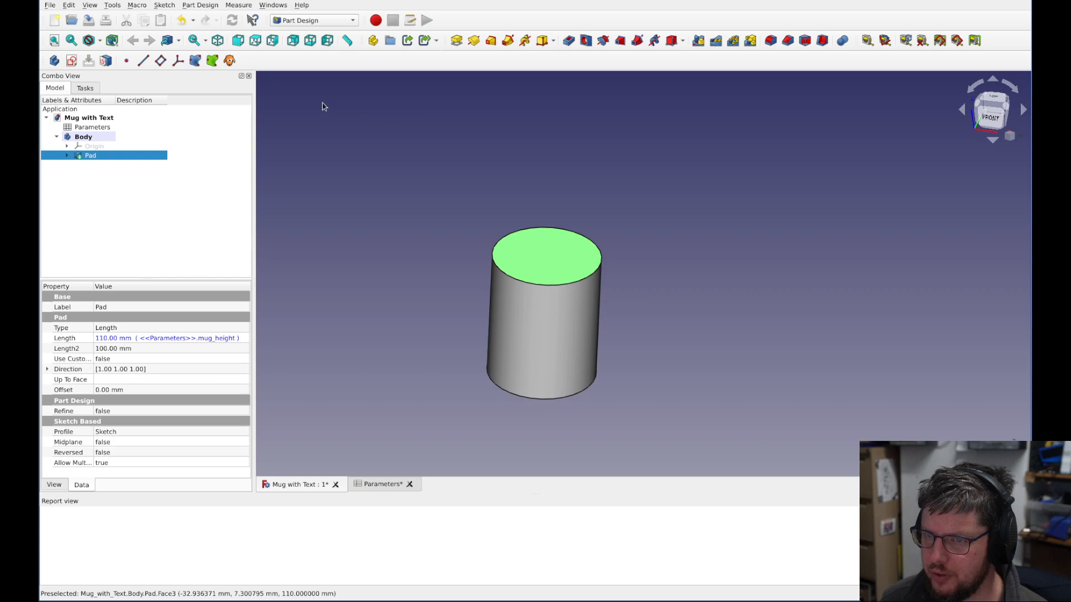
{"action": "scroll", "coordinate": [377, 202], "scroll_direction": "up", "scroll_amount": 3}
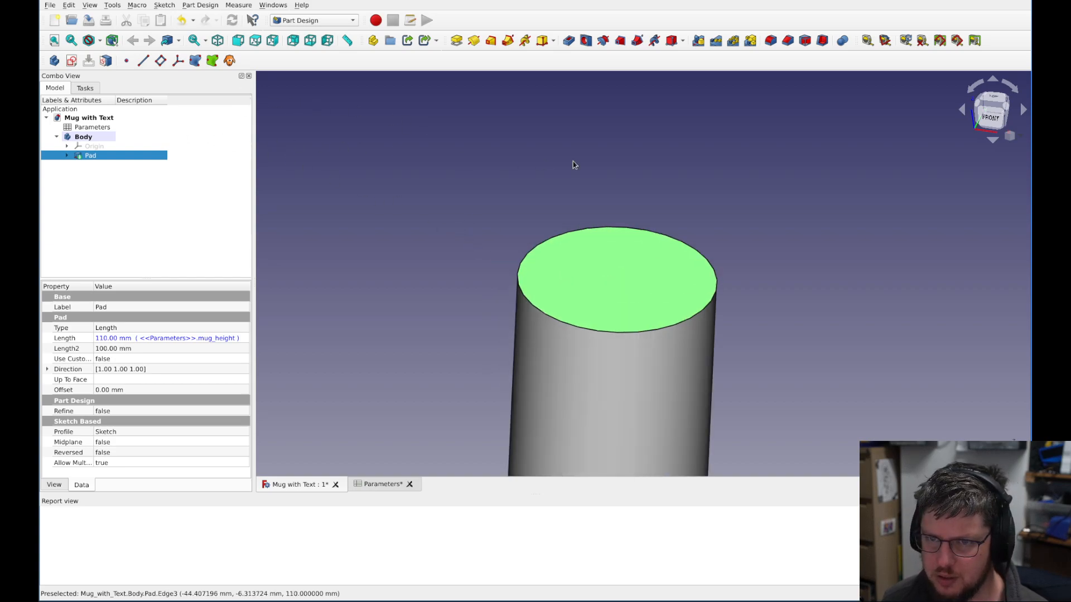
{"action": "scroll", "coordinate": [637, 166], "scroll_direction": "down", "scroll_amount": 2}
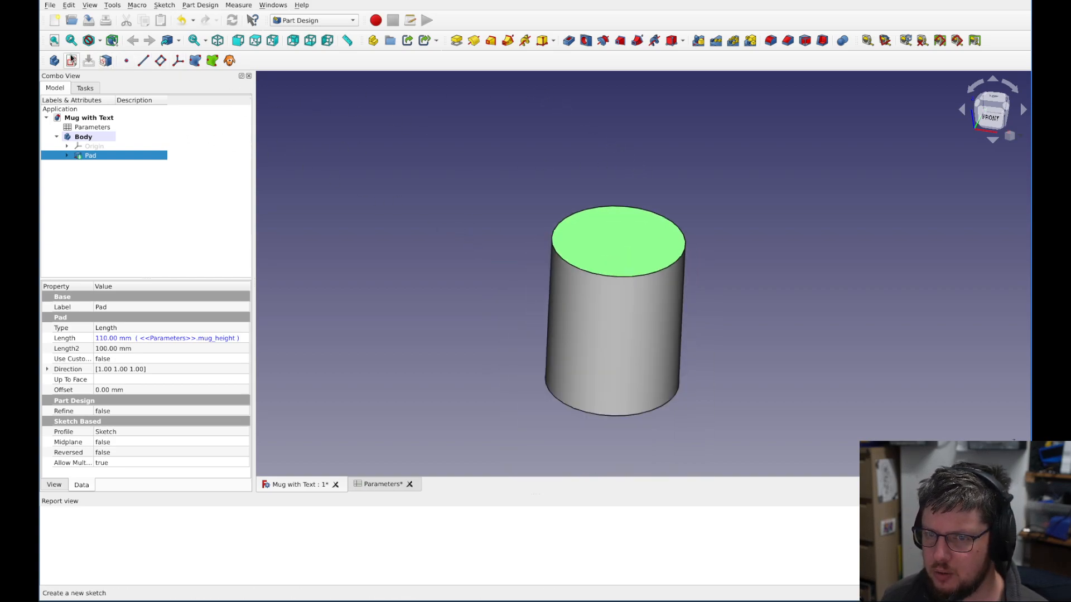
{"action": "left_click", "coordinate": [71, 61]}
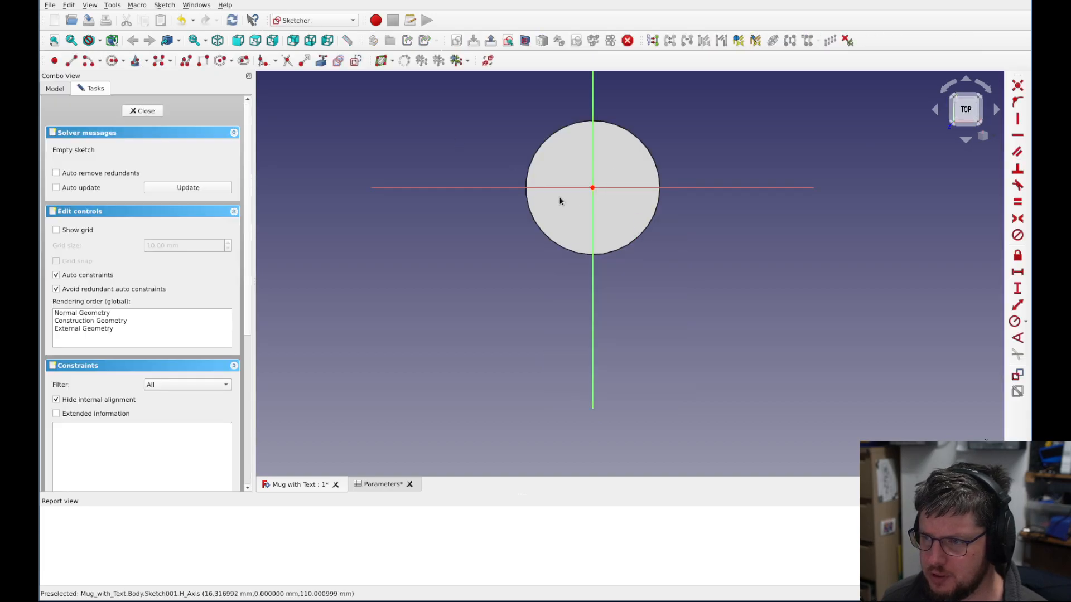
- Sketch a circle centred on the origin, inside the cylinder's outer edge, and enlarge it slightly
{"action": "left_click", "coordinate": [112, 60]}
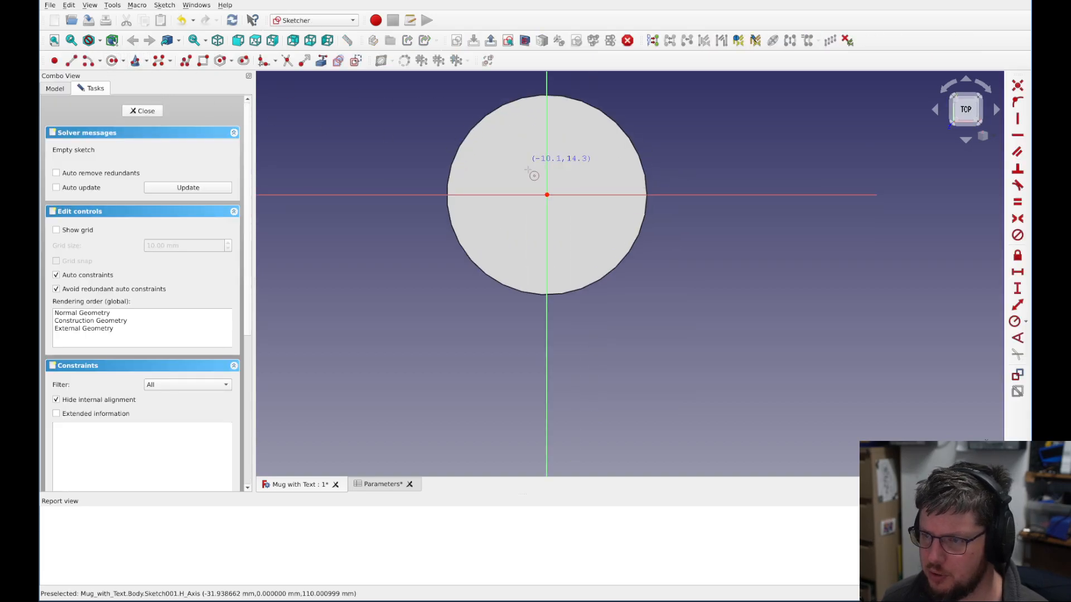
{"action": "left_click", "coordinate": [547, 195]}
{"action": "left_click", "coordinate": [511, 142]}
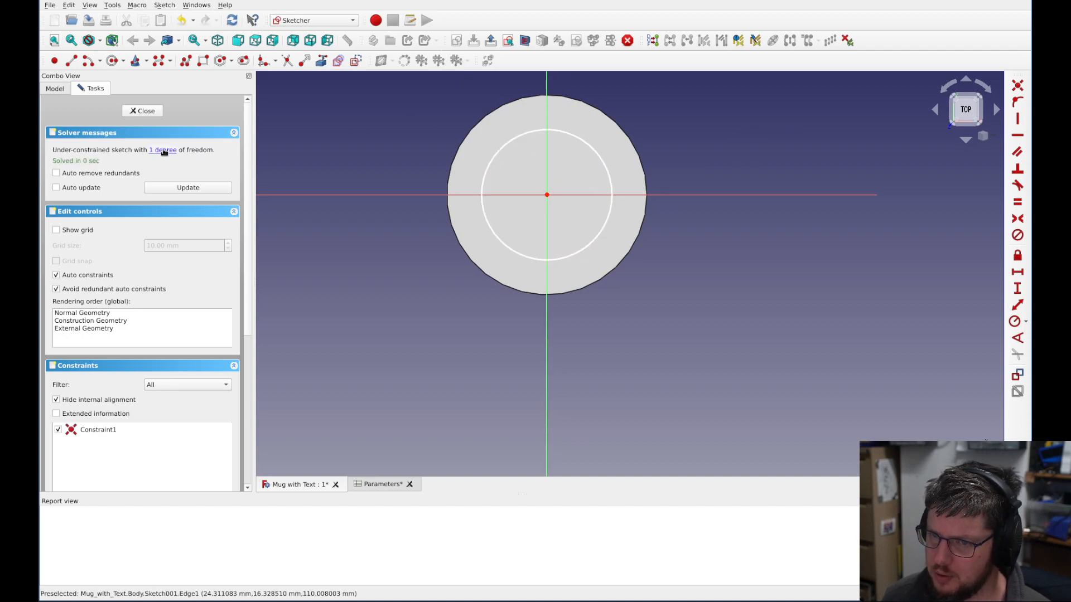
{"action": "left_click_drag", "start_coordinate": [494, 162], "coordinate": [516, 128]}
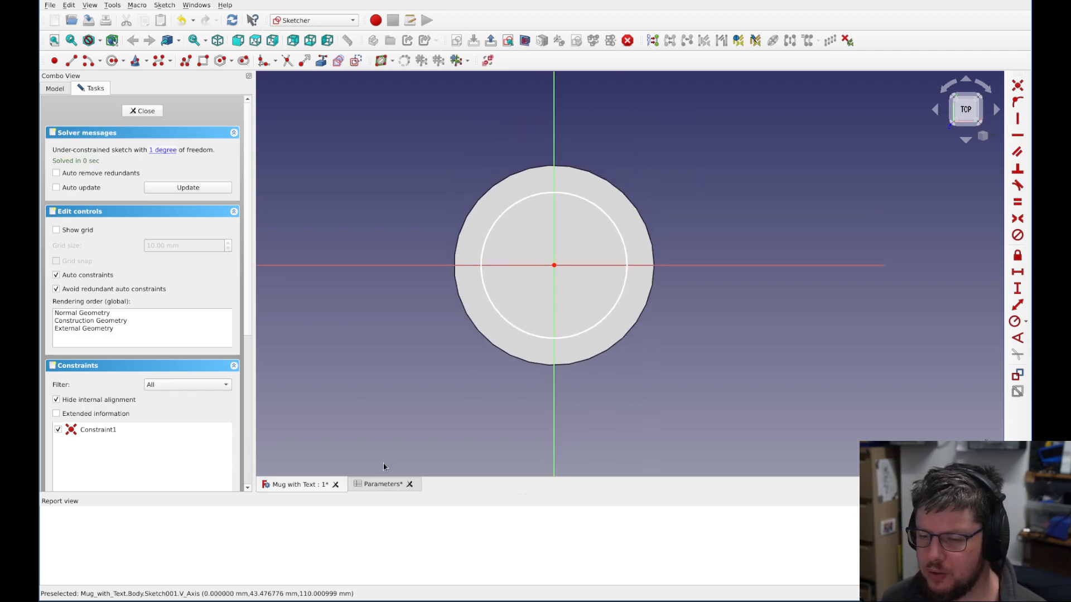
- Check the mug parameters in the spreadsheet, then link the cylinder's top outer edge into the sketch as external geometry
{"action": "left_click", "coordinate": [384, 484]}
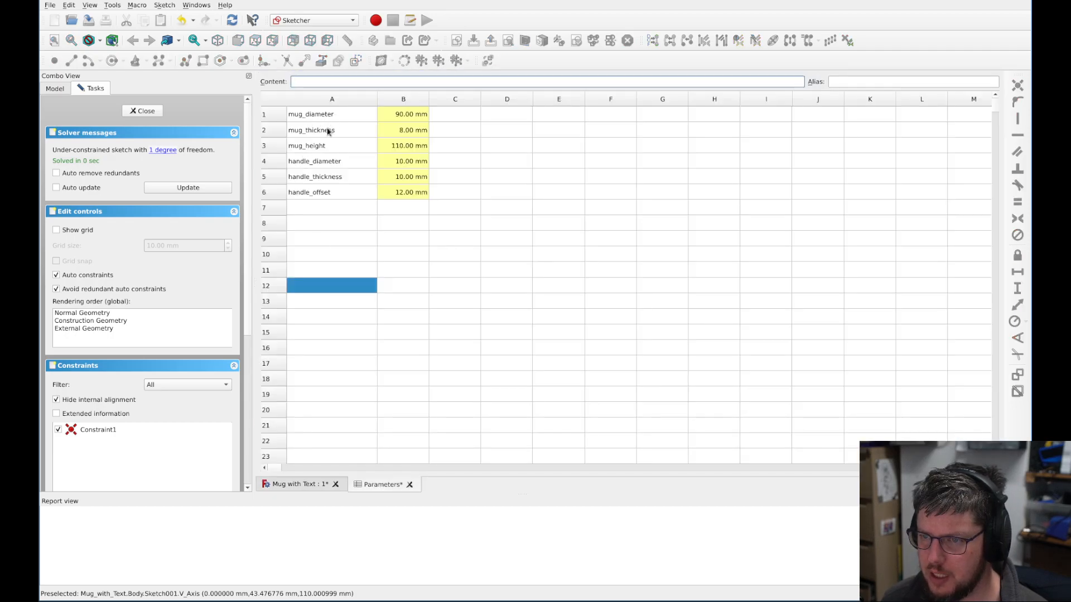
{"action": "left_click", "coordinate": [310, 132]}
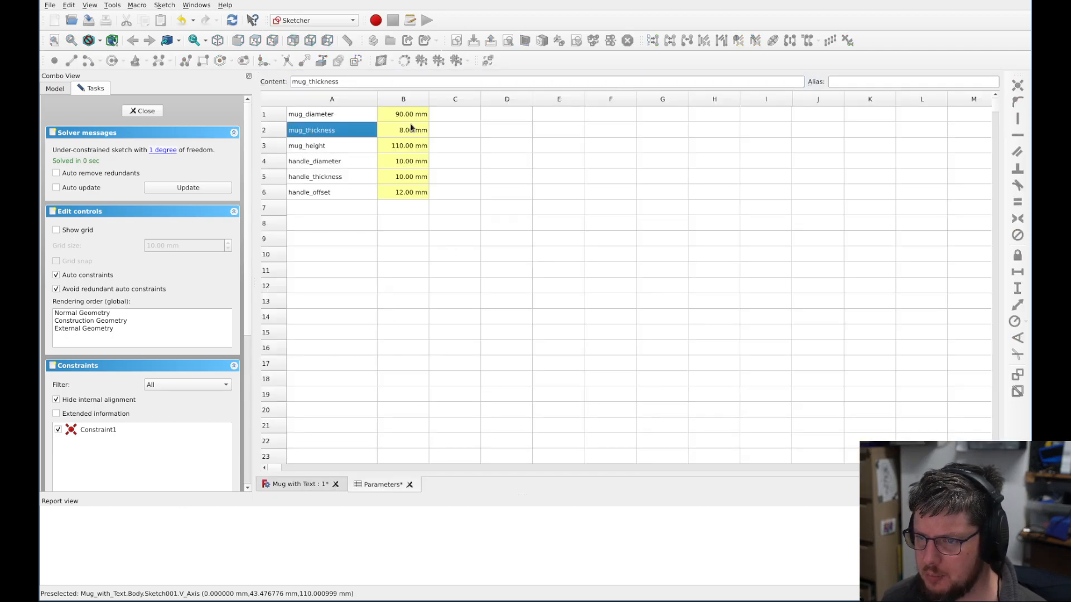
{"action": "left_click", "coordinate": [337, 111]}
{"action": "left_click", "coordinate": [303, 484]}
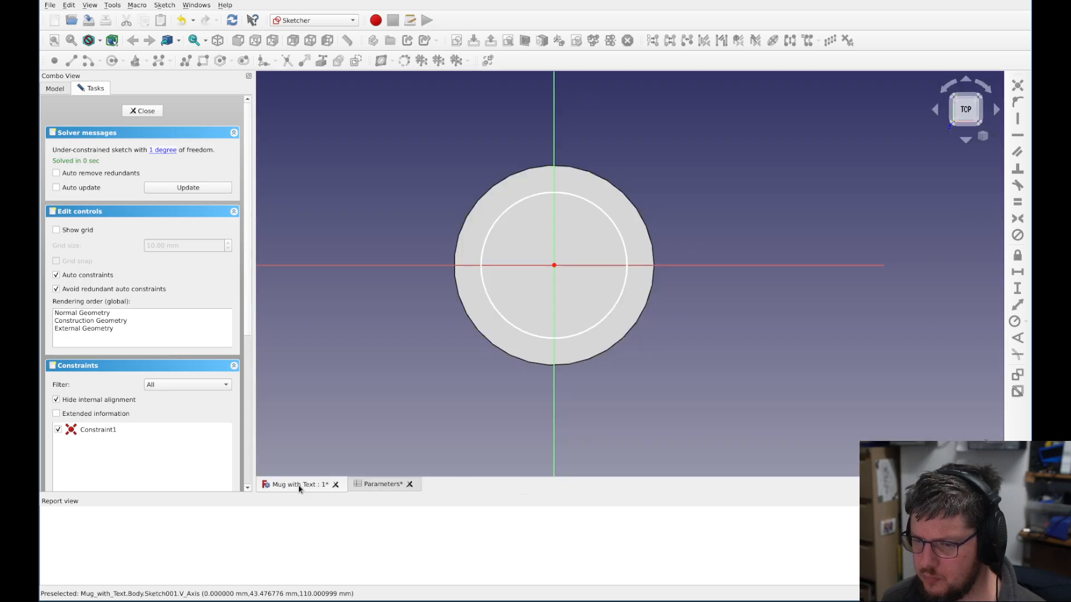
{"action": "scroll", "coordinate": [560, 157], "scroll_direction": "up", "scroll_amount": 2}
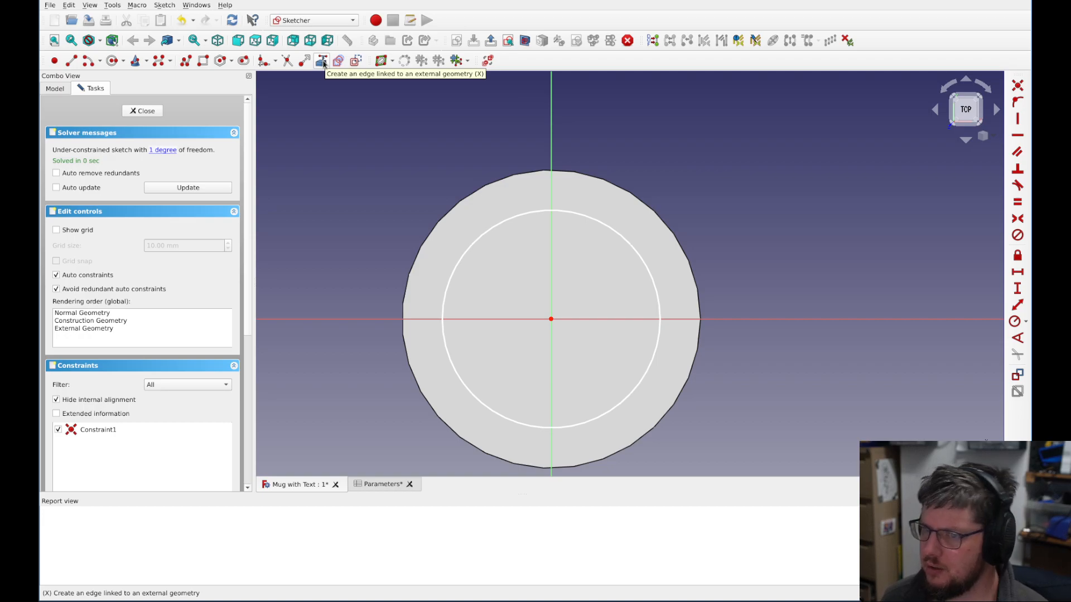
{"action": "left_click", "coordinate": [322, 62]}
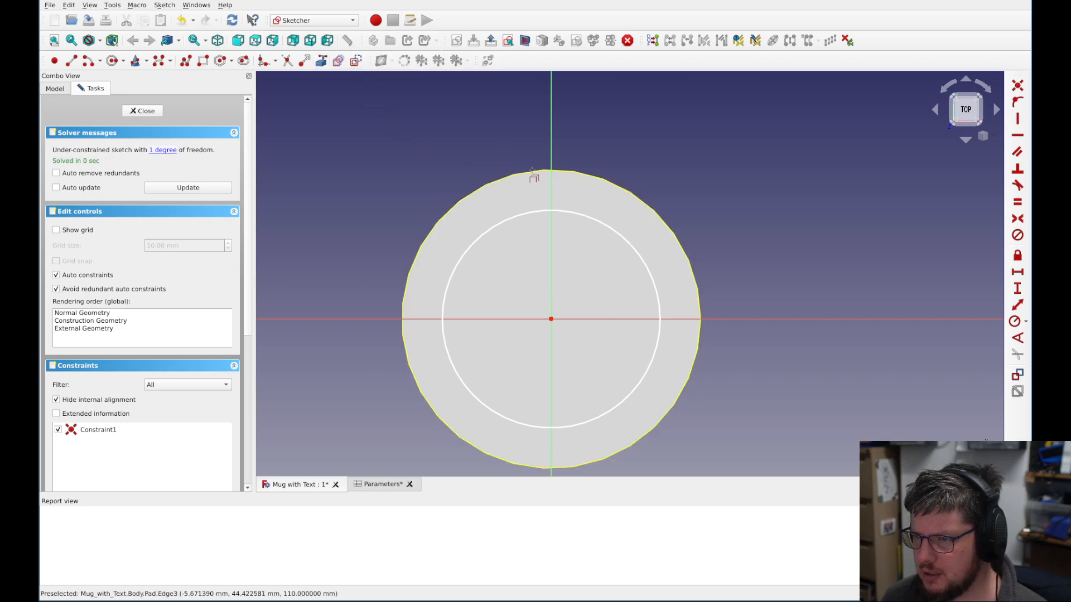
{"action": "middle_click_drag", "start_coordinate": [522, 144], "coordinate": [586, 144]}
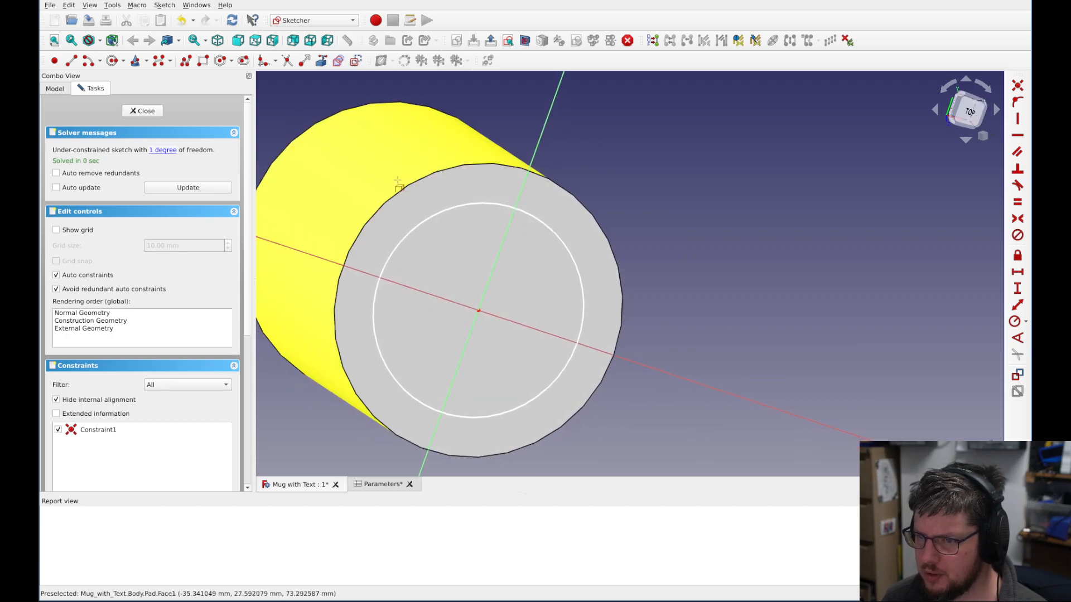
{"action": "left_click", "coordinate": [437, 171]}
{"action": "middle_click_drag", "start_coordinate": [662, 167], "coordinate": [618, 150]}
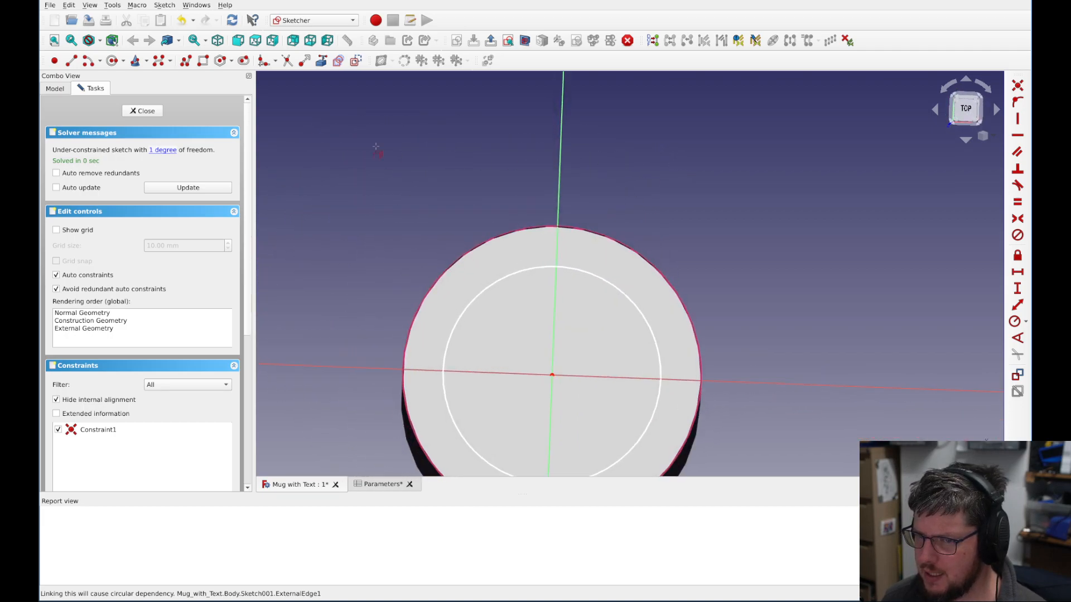
{"action": "left_click", "coordinate": [965, 108]}
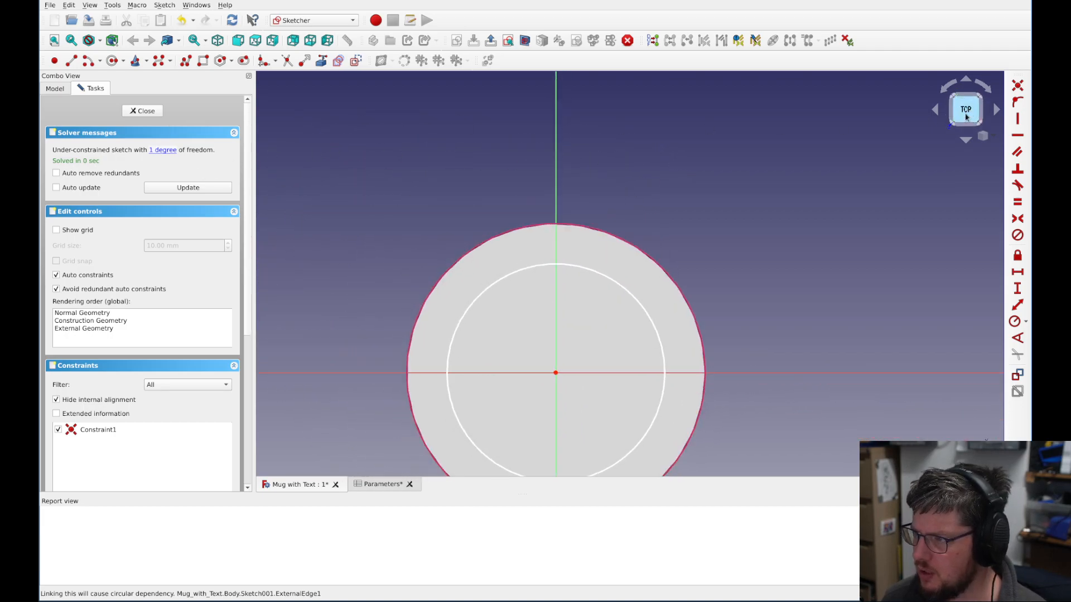
{"action": "scroll", "coordinate": [746, 178], "scroll_direction": "up", "scroll_amount": 2}
{"action": "middle_click_drag", "start_coordinate": [774, 209], "coordinate": [864, 192]}
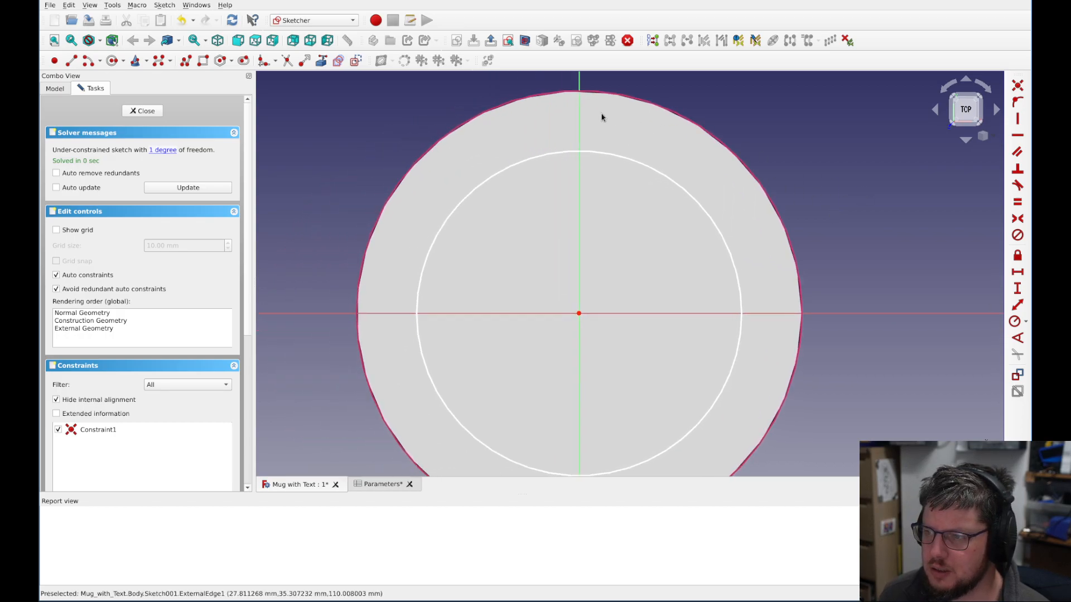
{"action": "left_click", "coordinate": [626, 160]}
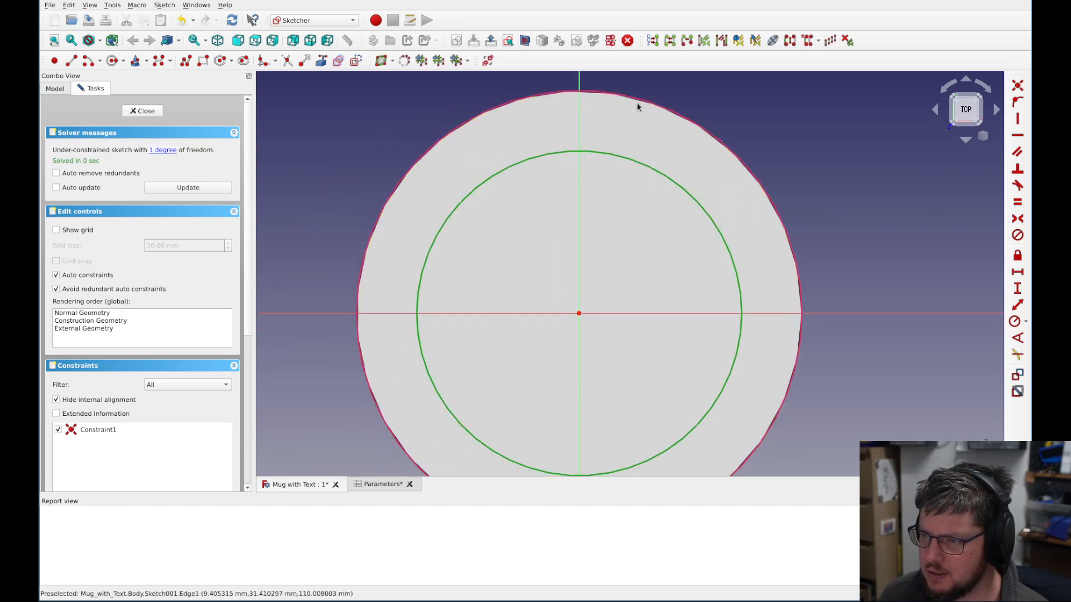
{"action": "left_click", "coordinate": [622, 160]}
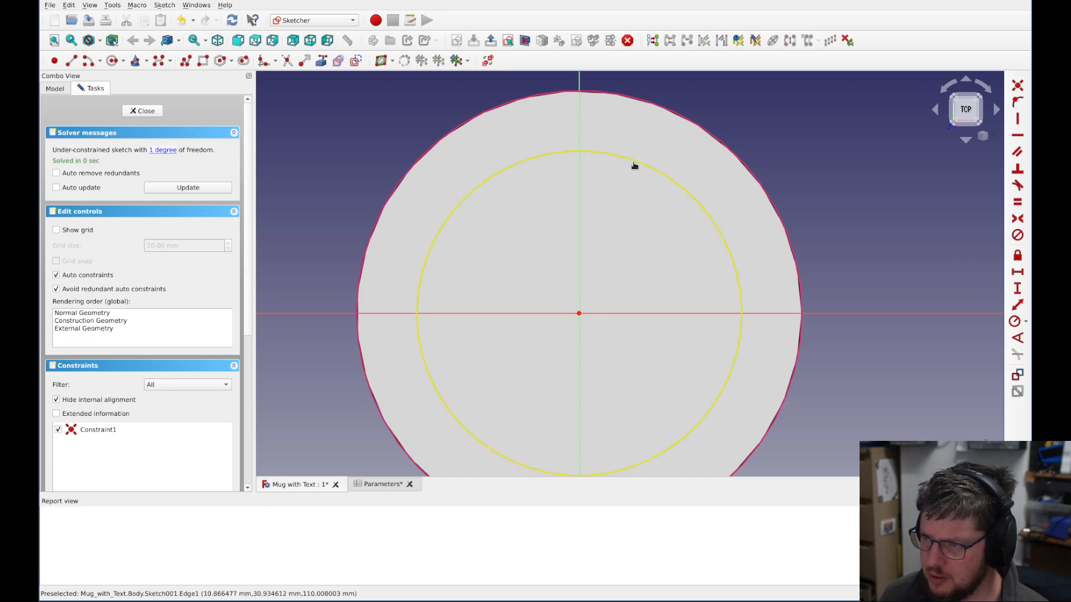
{"action": "left_click", "coordinate": [632, 162]}
{"action": "left_click", "coordinate": [637, 98]}
{"action": "left_click", "coordinate": [789, 143]}
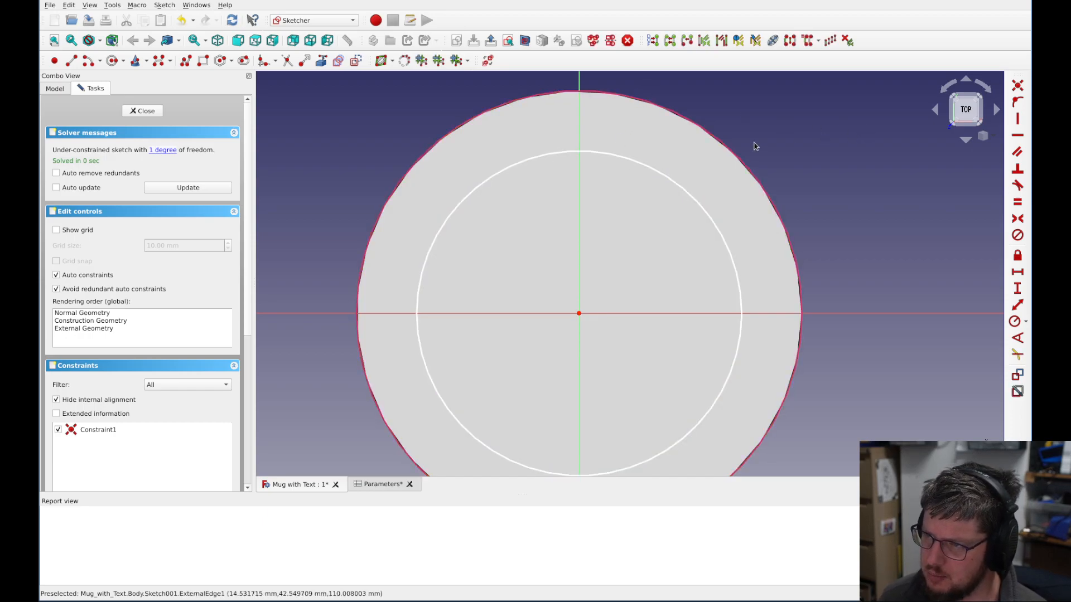
- Place one point on the inner circle and one on the linked outer edge, near each other above the origin
{"action": "left_click", "coordinate": [55, 63]}
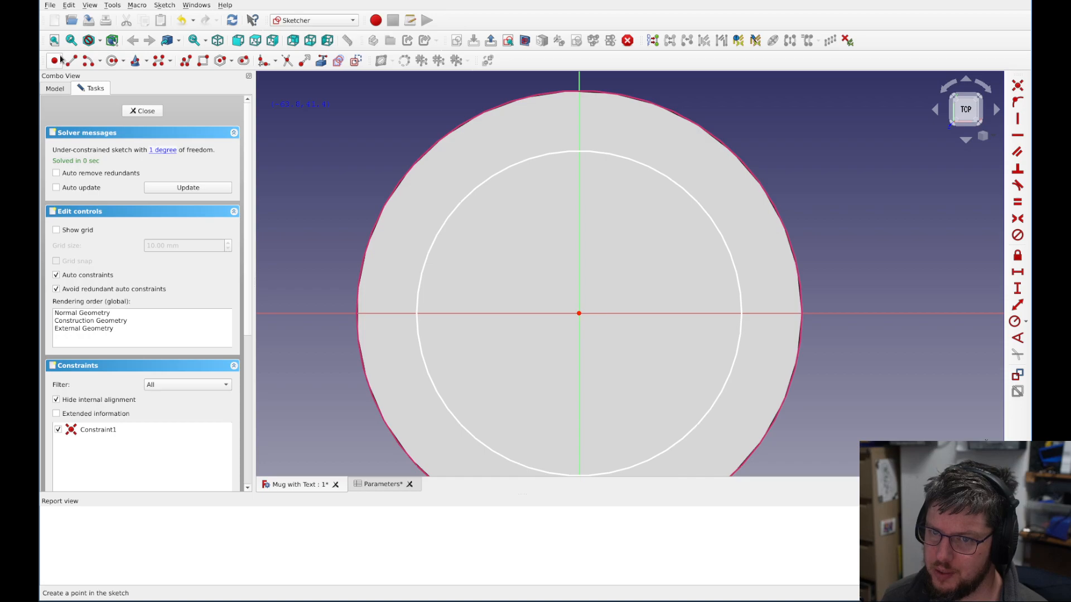
{"action": "left_click", "coordinate": [531, 159]}
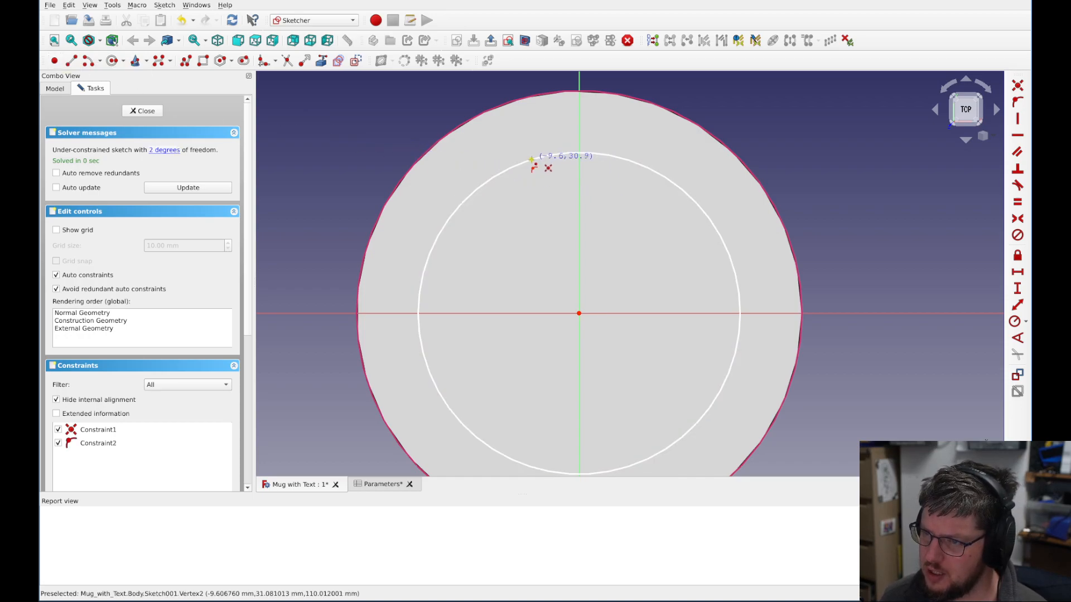
{"action": "left_click", "coordinate": [500, 105]}
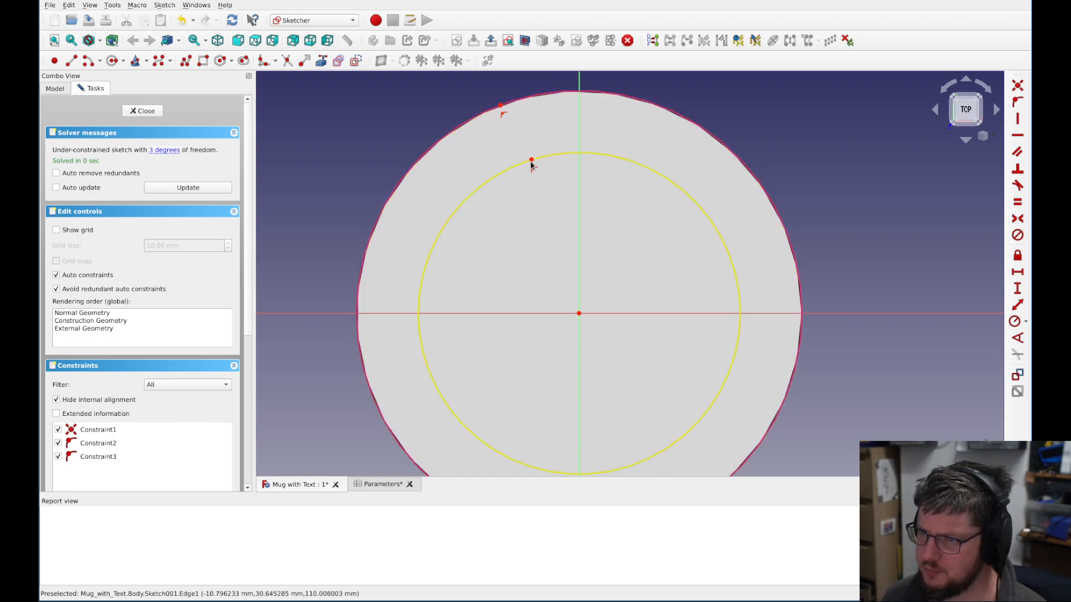
{"action": "left_click_drag", "start_coordinate": [531, 161], "coordinate": [504, 171]}
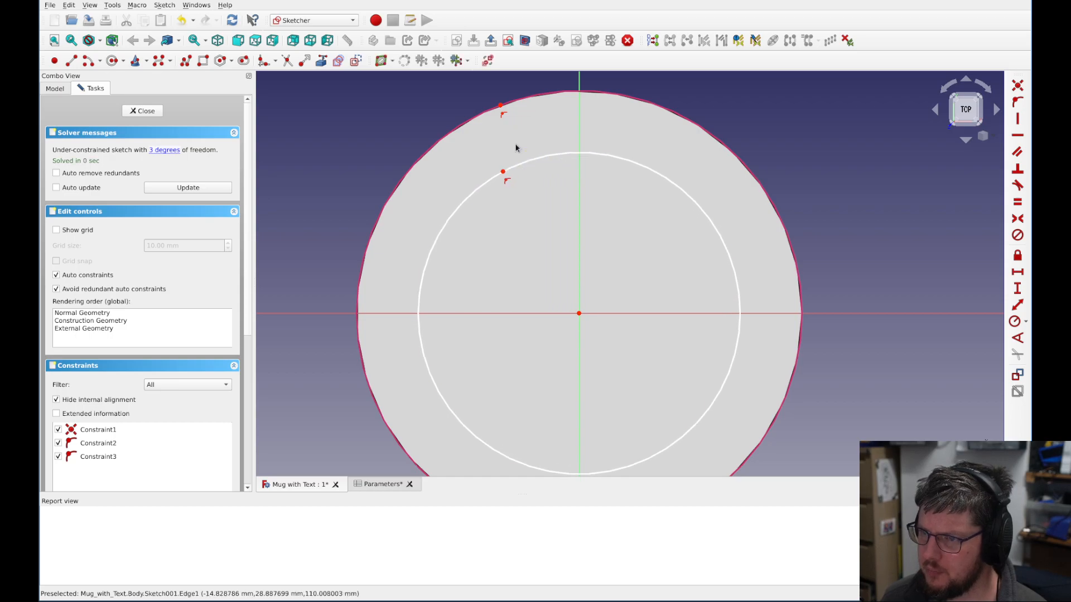
- Constrain the vertical distance between the two points with the formula <<Parameters>>.mug_thickness
{"action": "left_click", "coordinate": [501, 105]}
{"action": "left_click", "coordinate": [503, 172]}
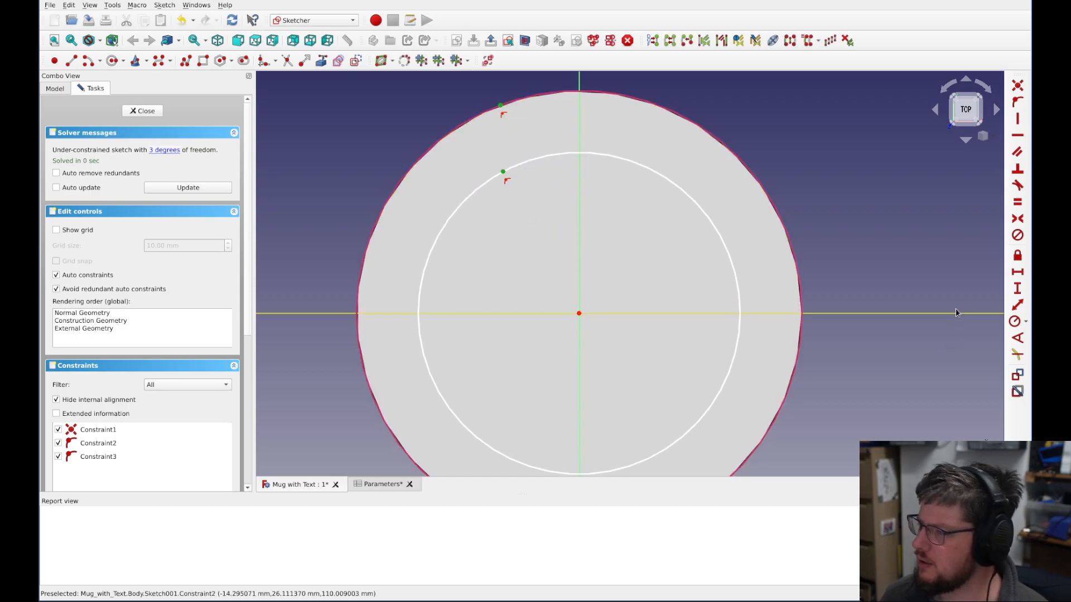
{"action": "left_click", "coordinate": [1018, 288]}
{"action": "key", "text": "="}
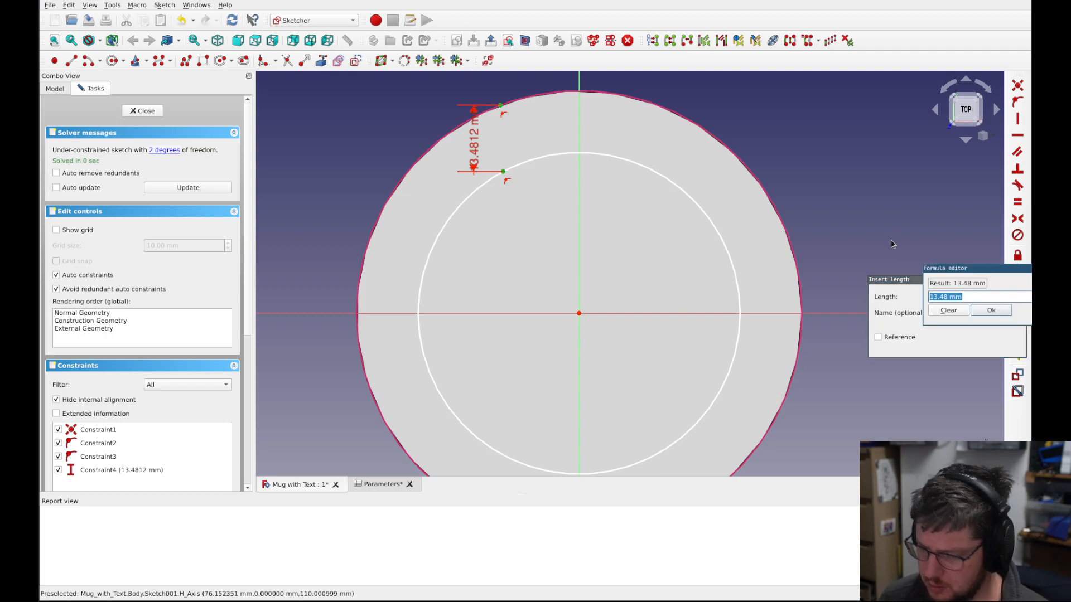
{"action": "type", "text": "("}
{"action": "type", "text": "<Parameters>>."}
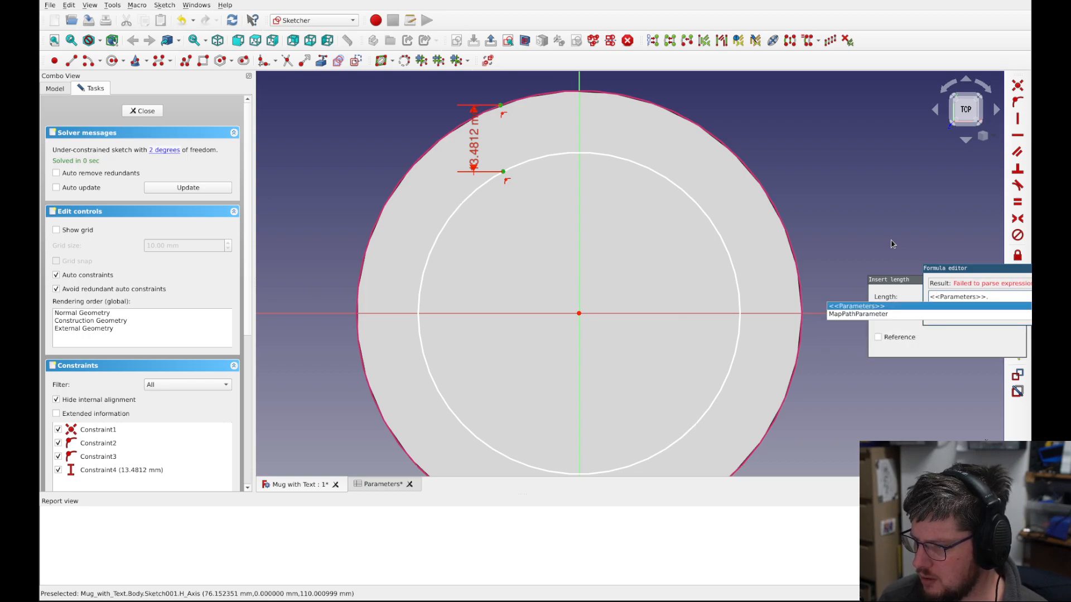
{"action": "type", "text": "mug"}
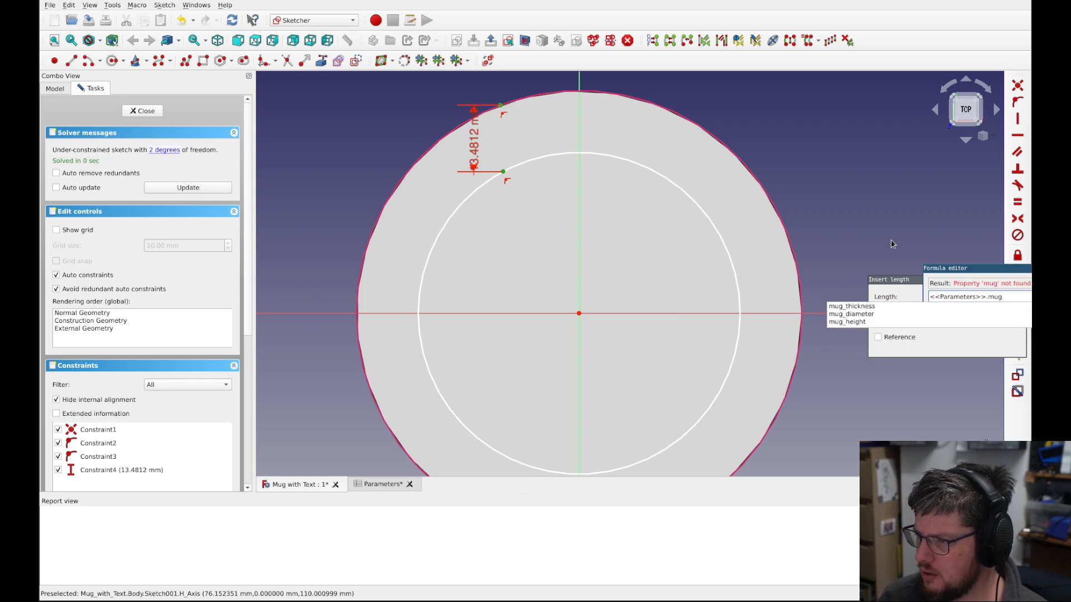
{"action": "key", "text": "Down"}
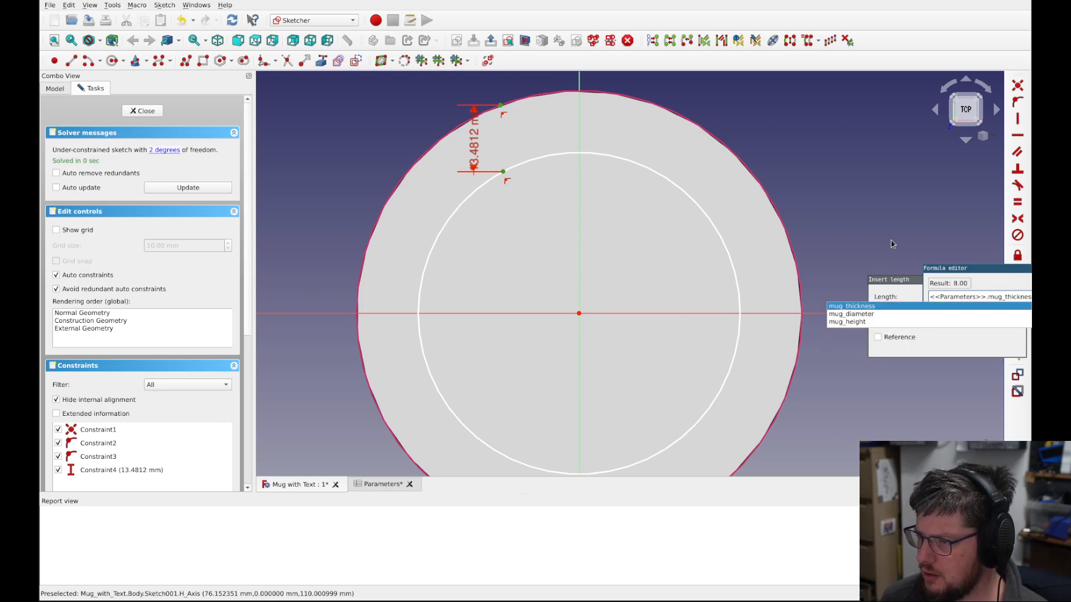
{"action": "left_click", "coordinate": [998, 272]}
{"action": "left_click_drag", "start_coordinate": [990, 280], "coordinate": [638, 269]}
{"action": "left_click", "coordinate": [978, 272]}
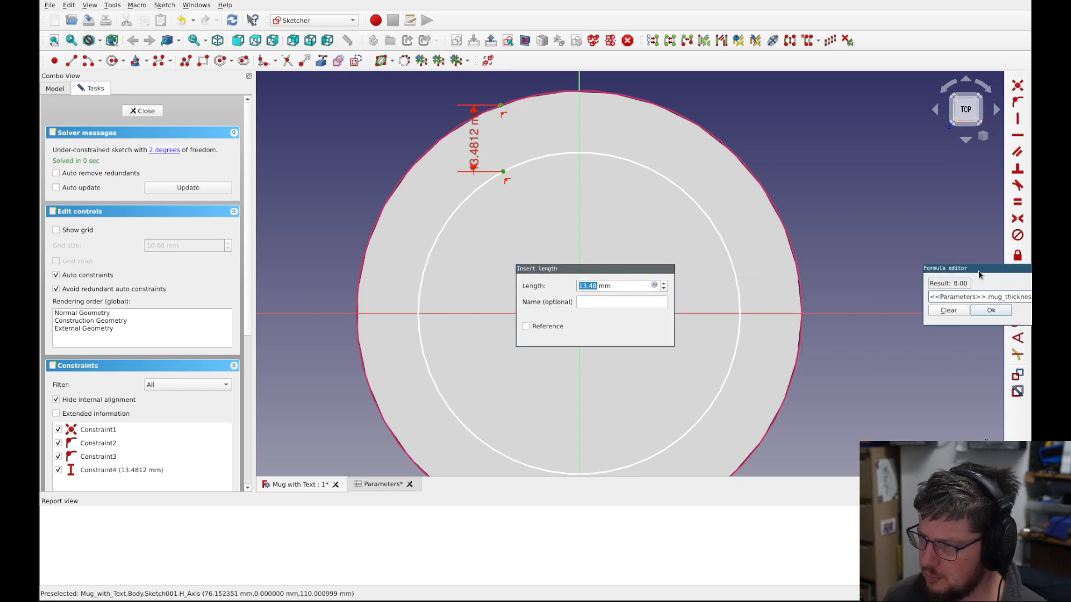
{"action": "left_click_drag", "start_coordinate": [979, 274], "coordinate": [543, 268]}
{"action": "left_click", "coordinate": [616, 290]}
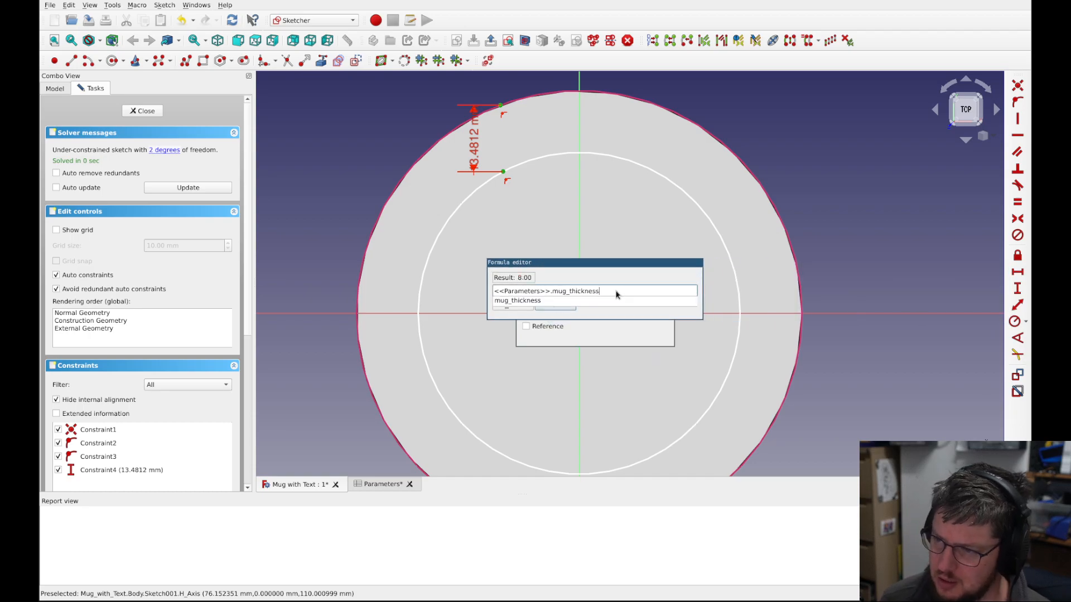
{"action": "left_click", "coordinate": [600, 303]}
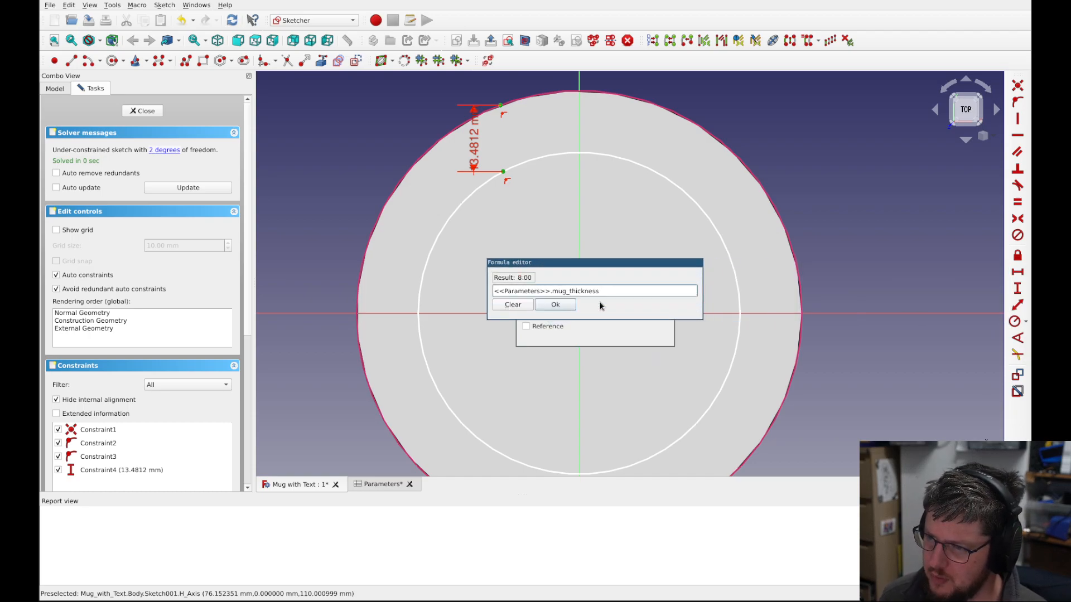
{"action": "left_click", "coordinate": [540, 308]}
{"action": "left_click", "coordinate": [601, 334]}
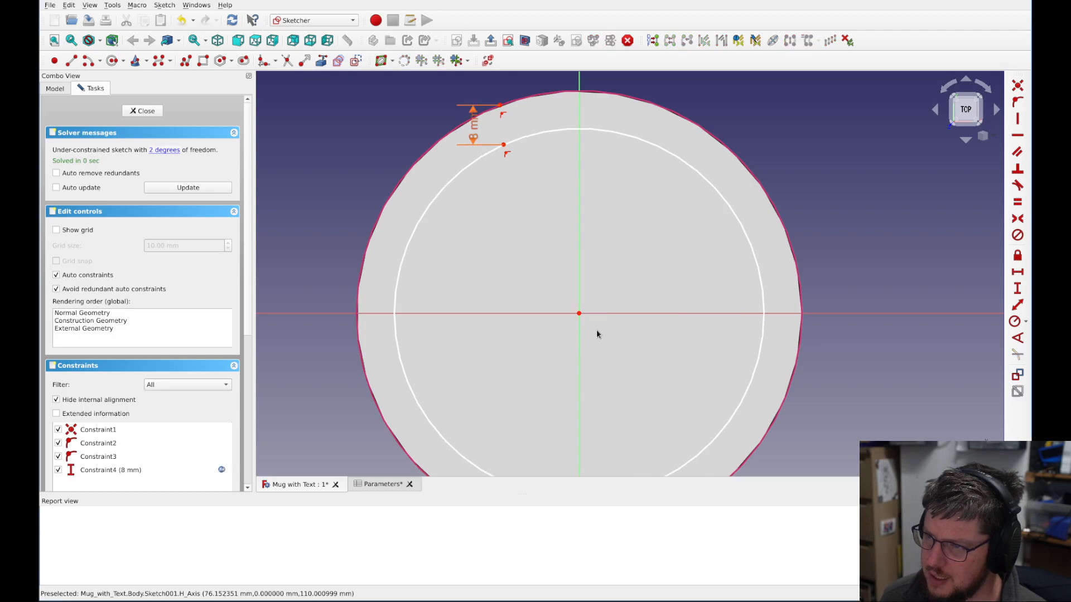
- Move both points close to the vertical axis and constrain them vertically in line with the origin
{"action": "left_click_drag", "start_coordinate": [475, 127], "coordinate": [370, 173]}
{"action": "left_click_drag", "start_coordinate": [490, 155], "coordinate": [566, 148]}
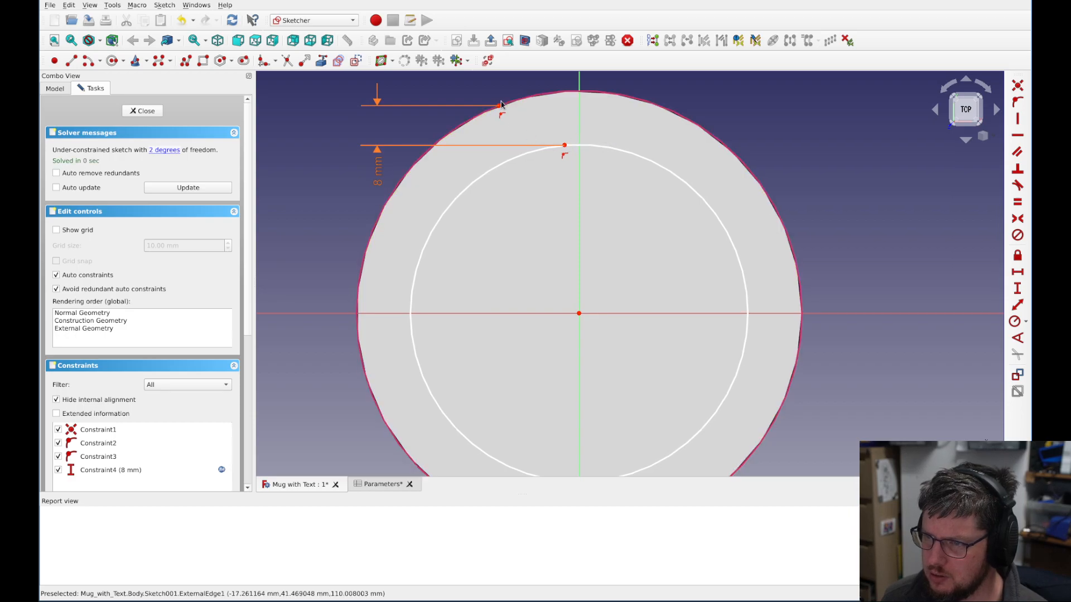
{"action": "left_click_drag", "start_coordinate": [500, 105], "coordinate": [575, 179]}
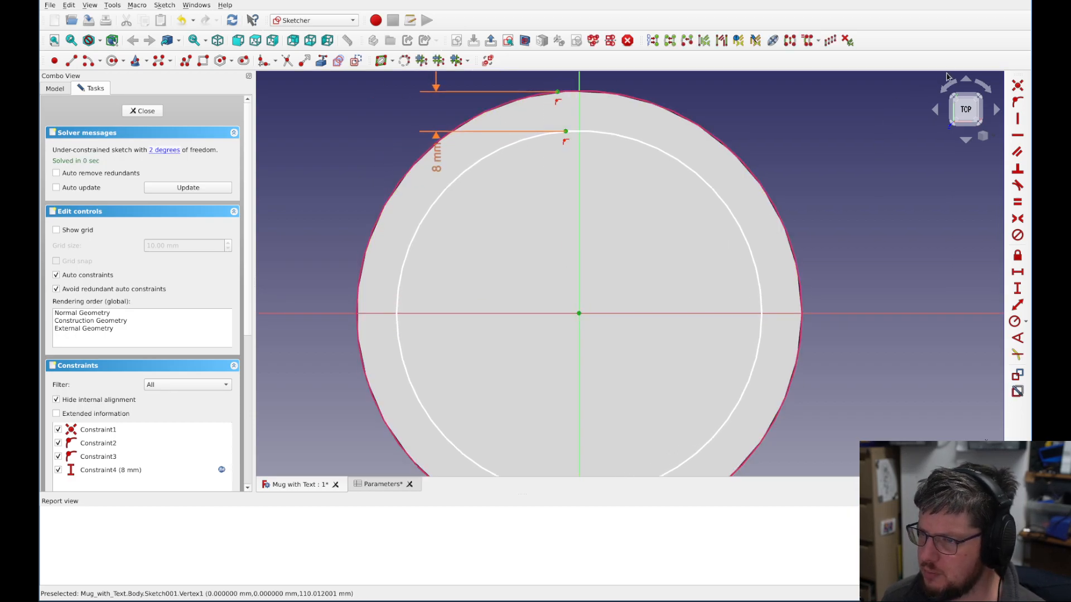
{"action": "left_click", "coordinate": [1018, 118]}
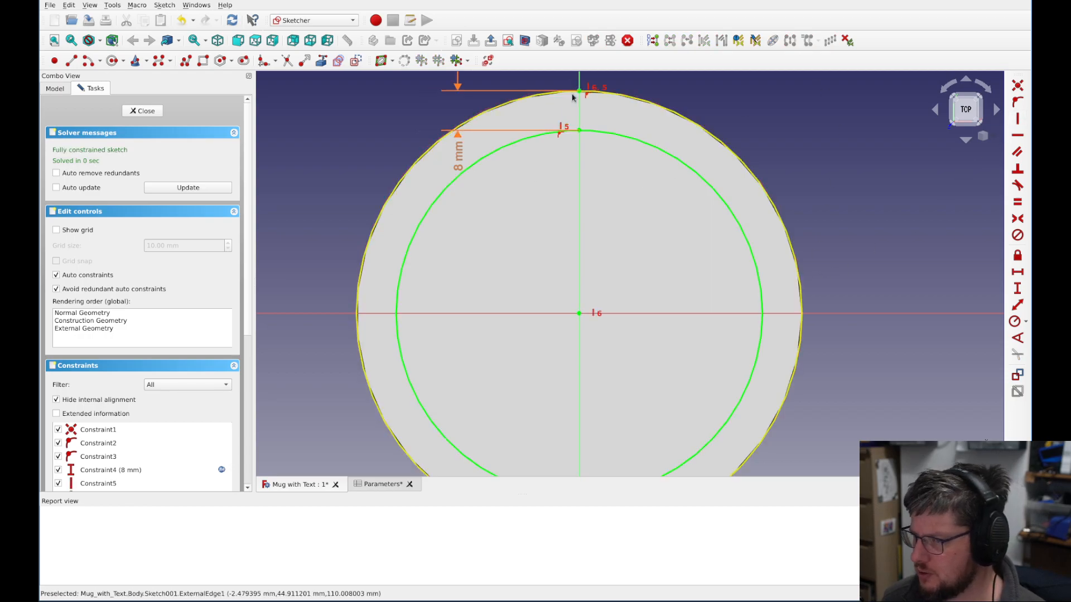
- Move the wall thickness dimension label inside the inner circle and finish the cavity sketch
{"action": "scroll", "coordinate": [664, 147], "scroll_direction": "down", "scroll_amount": 3}
{"action": "scroll", "coordinate": [664, 106], "scroll_direction": "up", "scroll_amount": 3}
{"action": "mouse_move", "coordinate": [517, 182]}
{"action": "left_mouse_down"}
{"action": "mouse_move", "coordinate": [773, 133]}
{"action": "mouse_move", "coordinate": [796, 90]}
{"action": "mouse_move", "coordinate": [700, 271]}
{"action": "mouse_move", "coordinate": [672, 251]}
{"action": "left_mouse_up"}
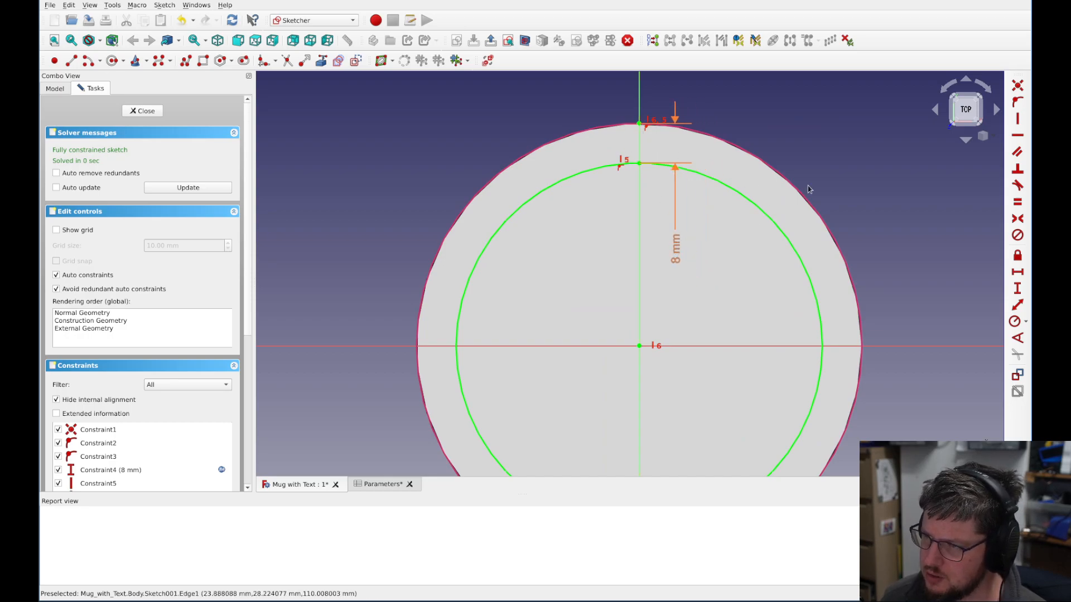
{"action": "left_click", "coordinate": [146, 111]}
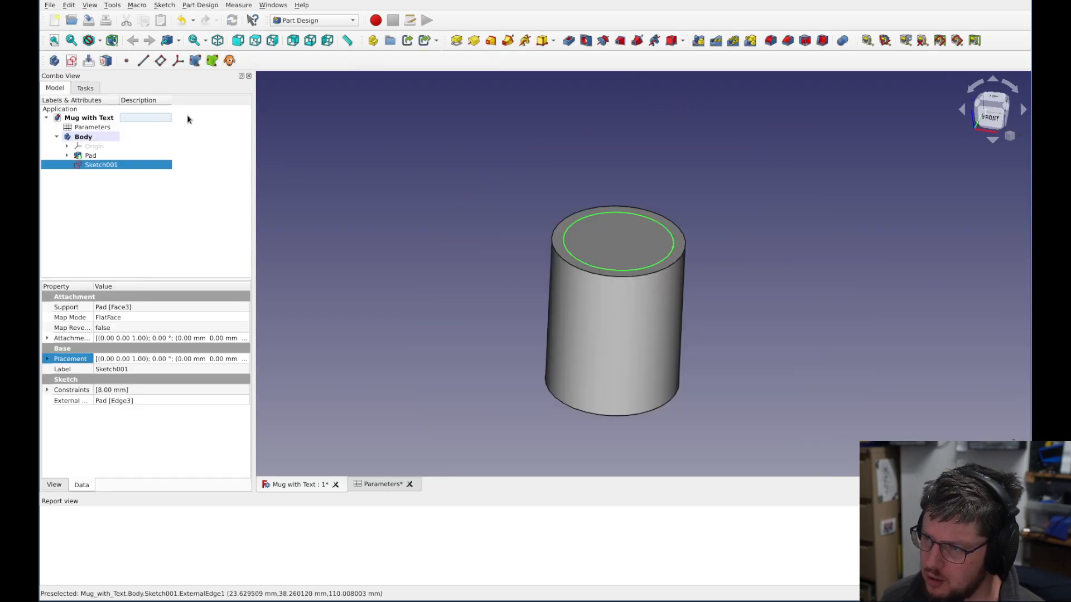
- Pocket the inner circle sketch through the cylinder using the Up to face type with the cylinder's bottom face as the limit
{"action": "scroll", "coordinate": [795, 157], "scroll_direction": "up", "scroll_amount": 2}
{"action": "left_click", "coordinate": [569, 40]}
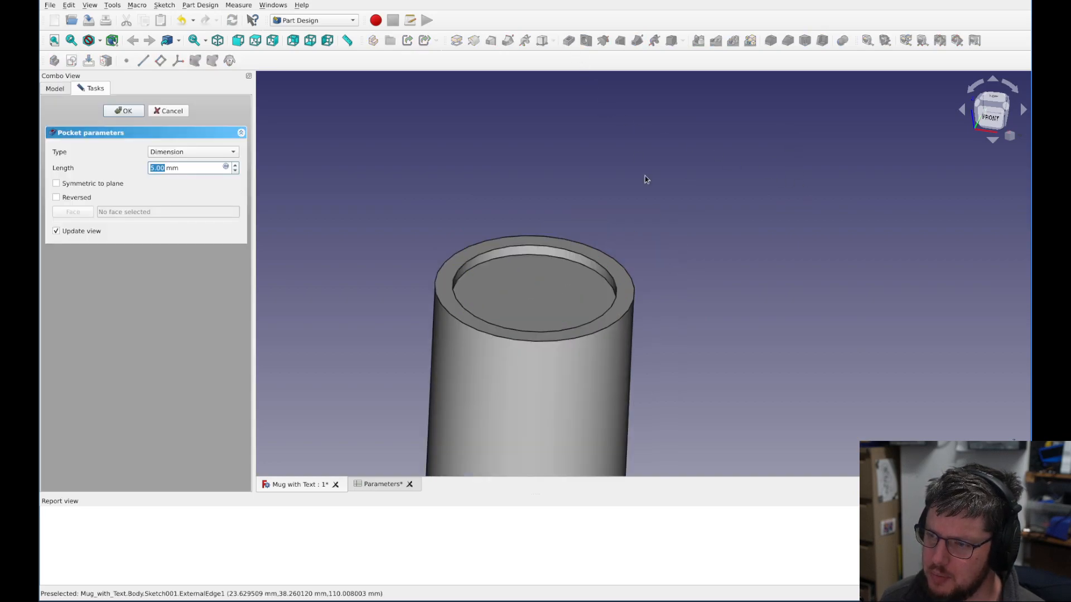
{"action": "left_click", "coordinate": [208, 156]}
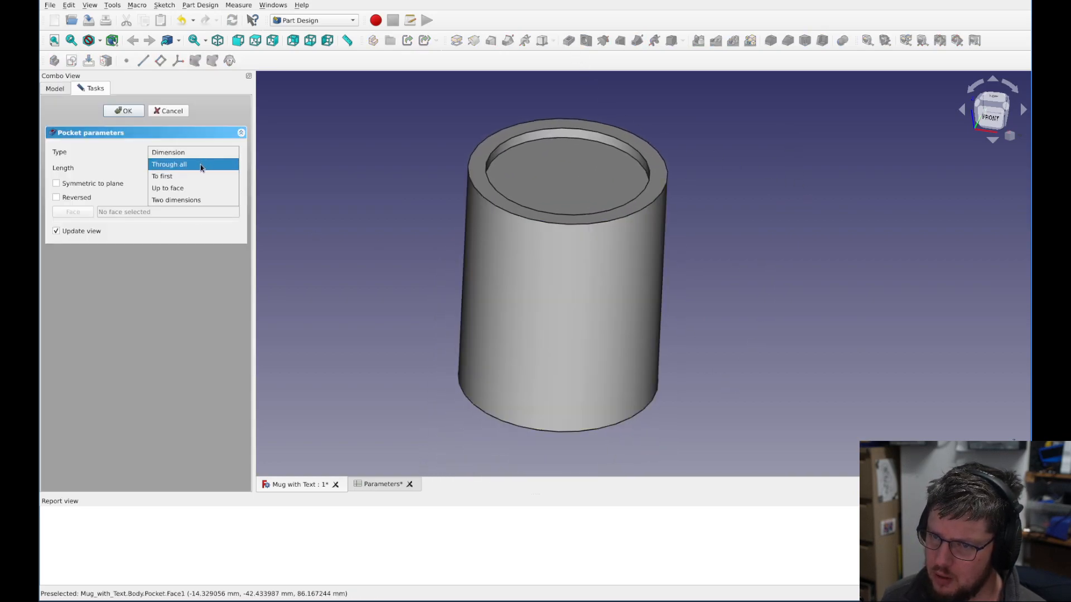
{"action": "left_click", "coordinate": [167, 188]}
{"action": "middle_click_drag", "start_coordinate": [357, 212], "coordinate": [746, 131]}
{"action": "left_click", "coordinate": [689, 382]}
{"action": "middle_click_drag", "start_coordinate": [786, 160], "coordinate": [369, 314]}
{"action": "middle_click_drag", "start_coordinate": [885, 208], "coordinate": [753, 110]}
- Set the pocket's offset to the formula -<<Parameters>>.mug_thickness and accept the pocket
{"action": "left_click", "coordinate": [199, 167]}
{"action": "key", "text": "equal"}
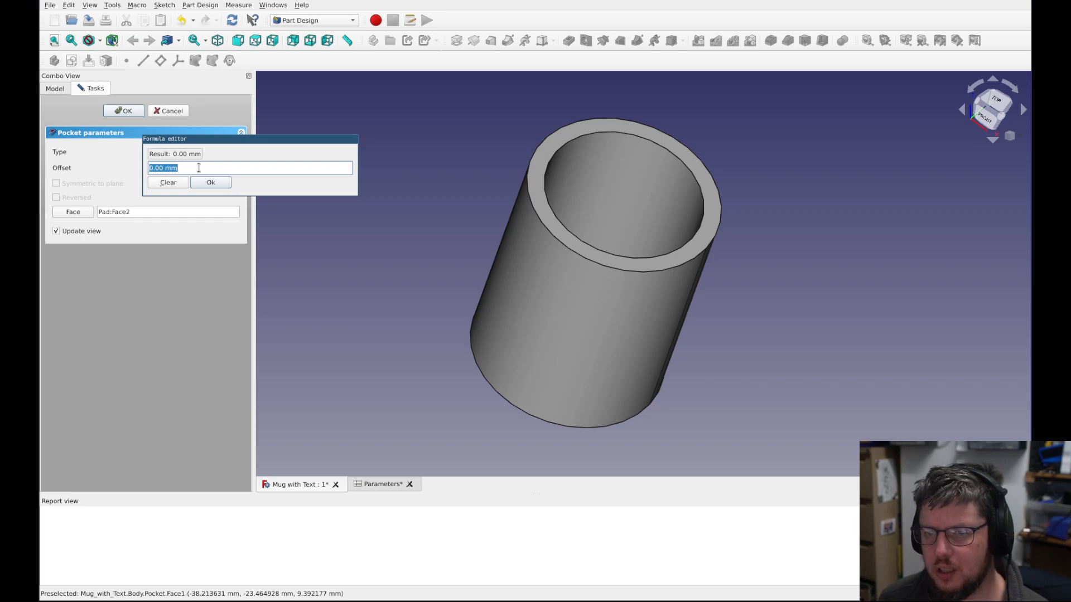
{"action": "type", "text": "T"}
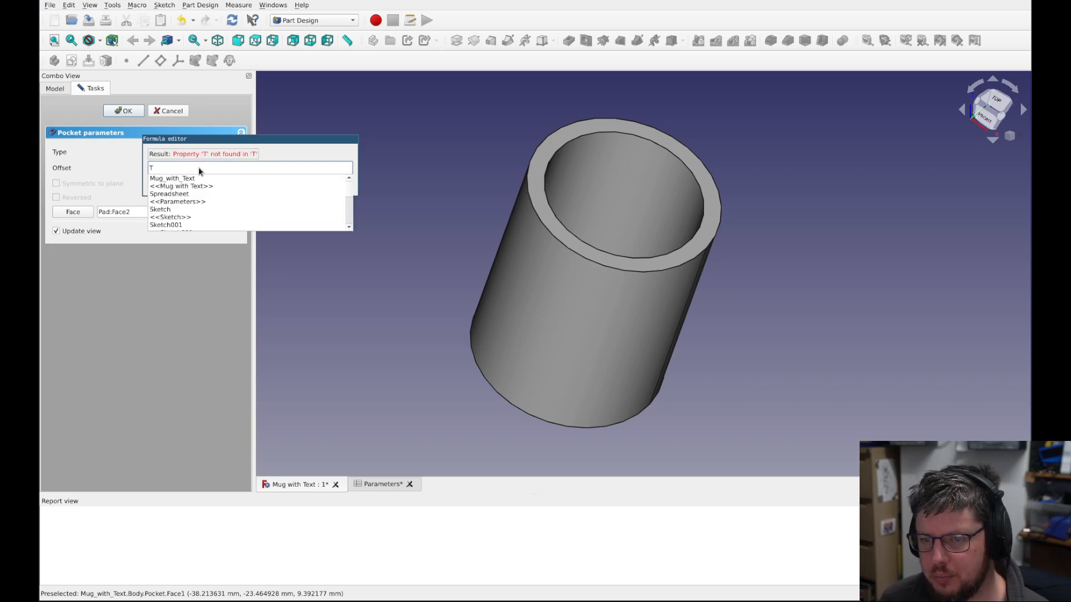
{"action": "key", "text": "Down"}
{"action": "key", "text": "Down"}
{"action": "key", "text": "Down"}
{"action": "key", "text": "Down"}
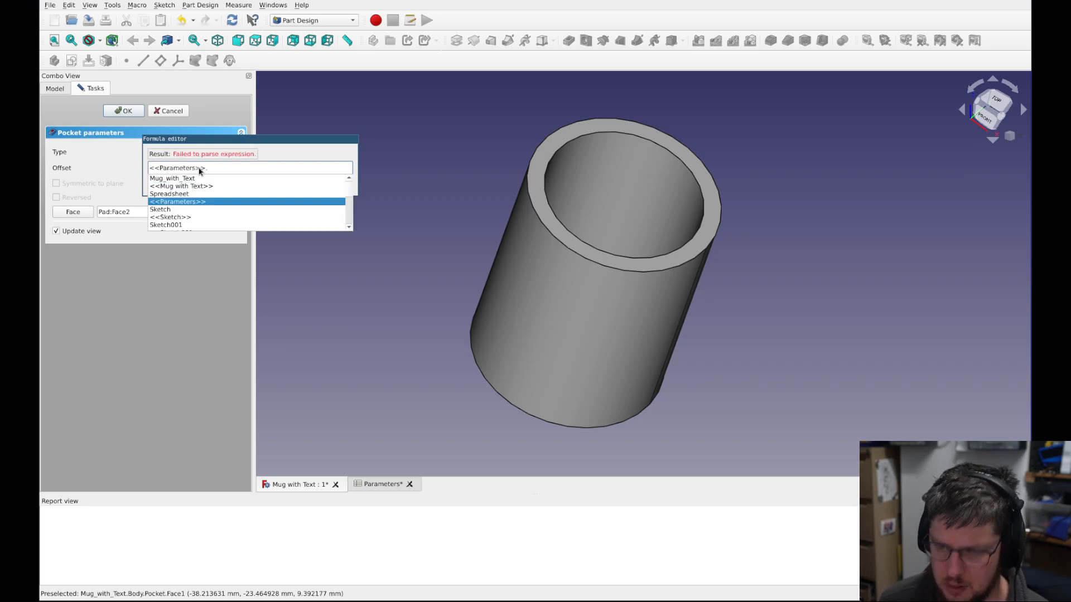
{"action": "type", "text": "mug_"}
{"action": "key", "text": "Down"}
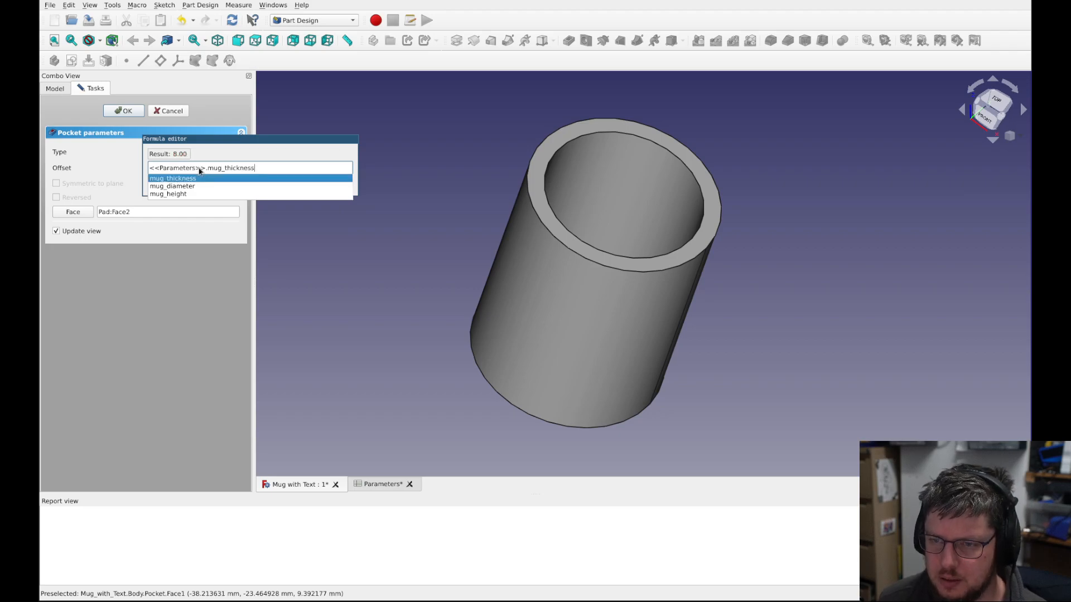
{"action": "key", "text": "Return"}
{"action": "key", "text": "Home"}
{"action": "type", "text": "-"}
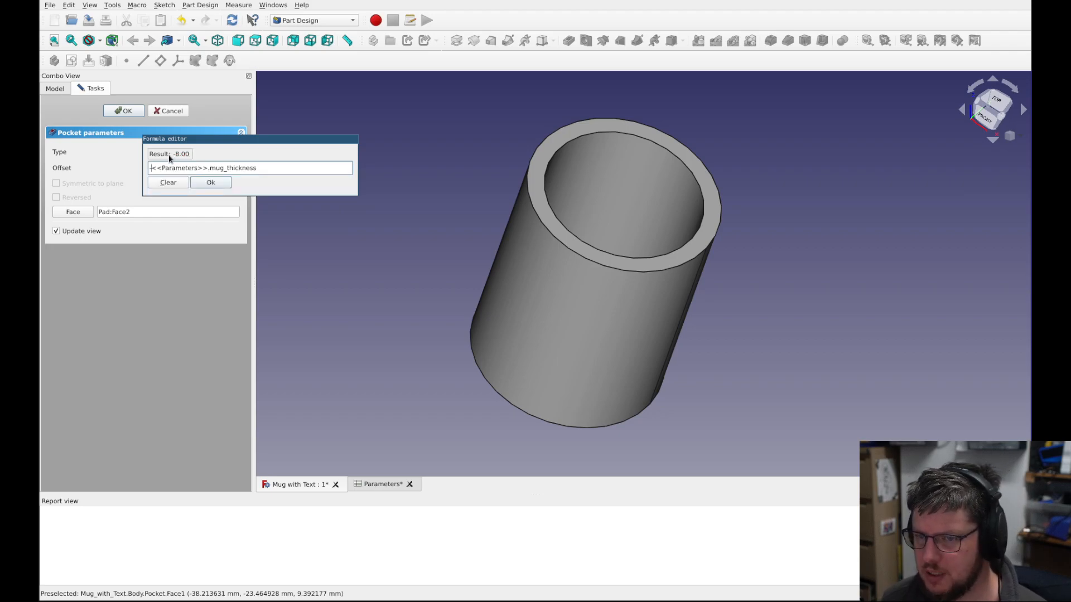
{"action": "left_click", "coordinate": [211, 182]}
{"action": "left_click", "coordinate": [123, 111]}
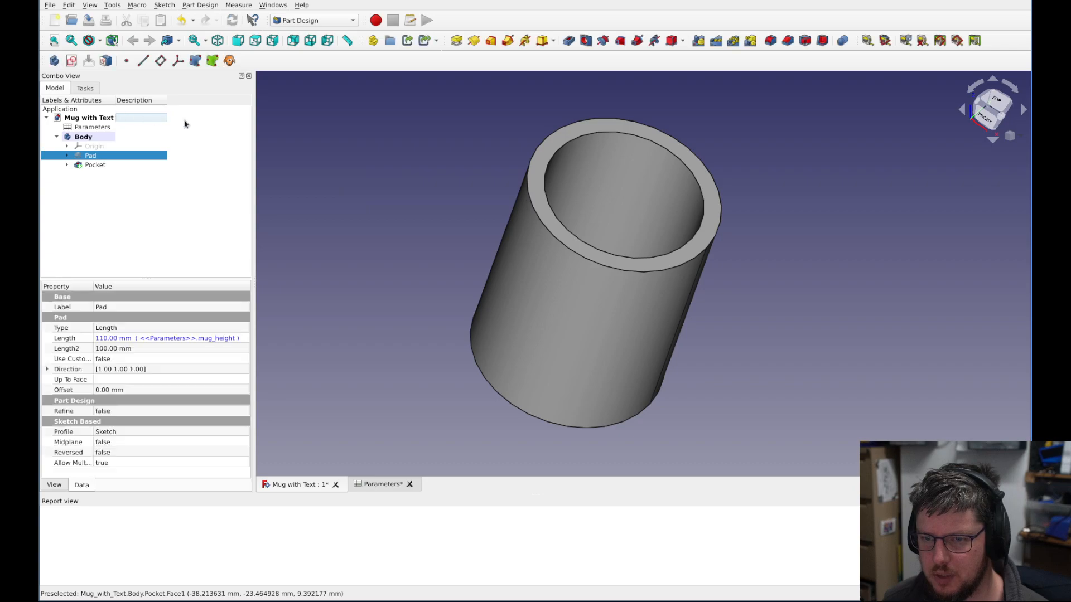
- Inspect the hollowed mug and its inner and outer rim edges, then save the document
{"action": "middle_click_drag", "start_coordinate": [779, 192], "coordinate": [667, 191]}
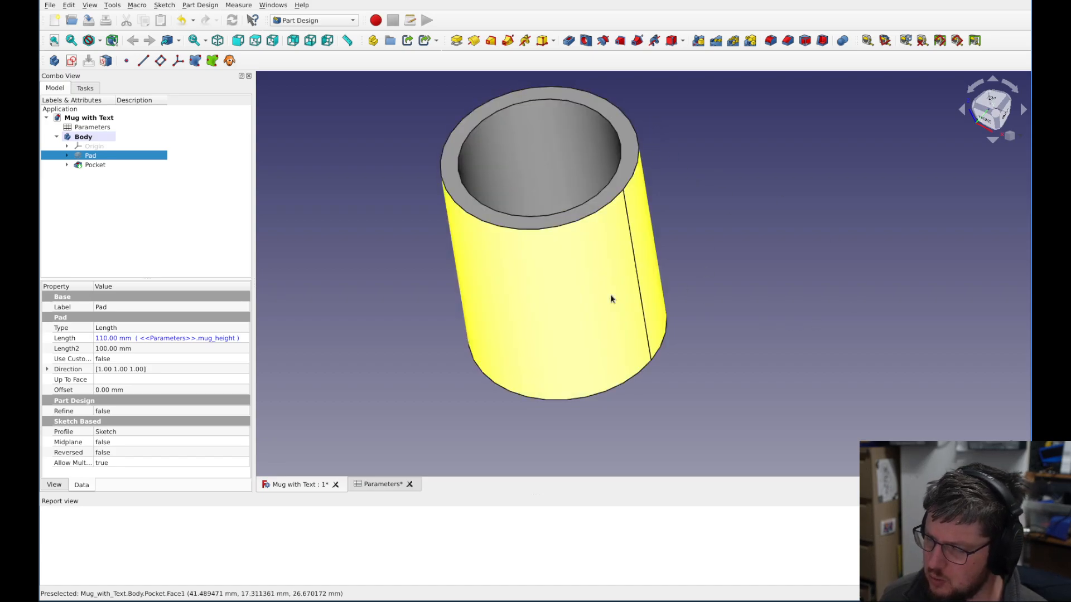
{"action": "middle_click_drag", "start_coordinate": [718, 141], "coordinate": [745, 136]}
{"action": "middle_click_drag", "start_coordinate": [701, 164], "coordinate": [709, 236]}
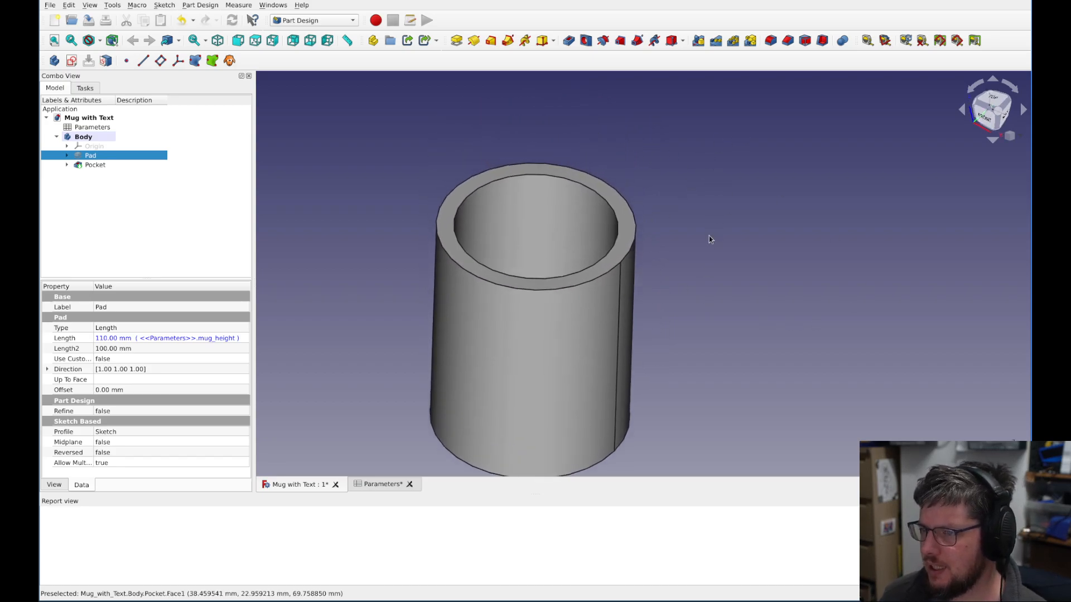
{"action": "left_click", "coordinate": [577, 190]}
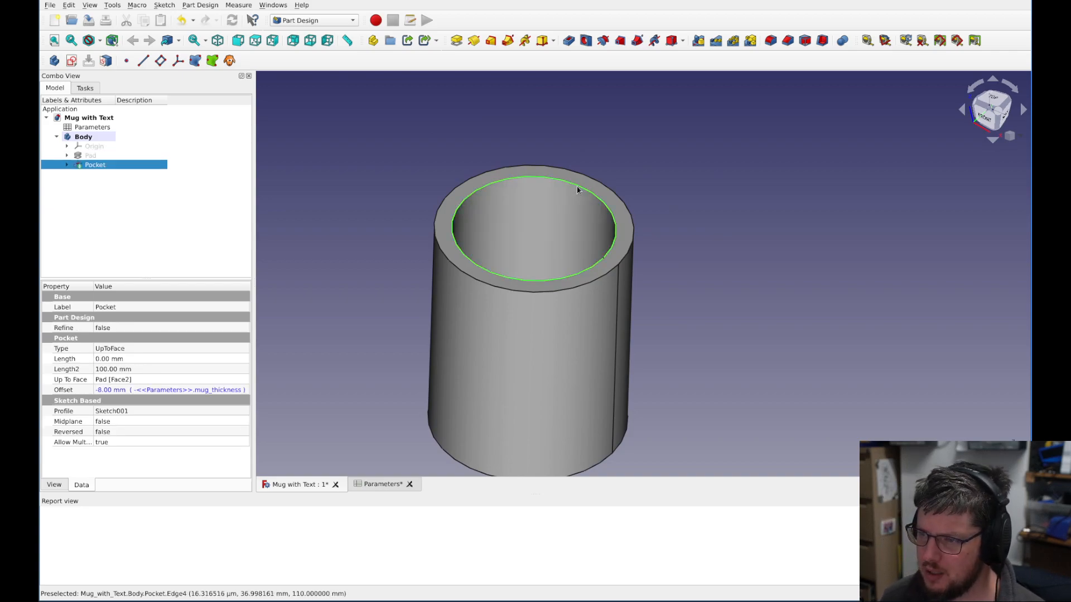
{"action": "left_click", "coordinate": [629, 211]}
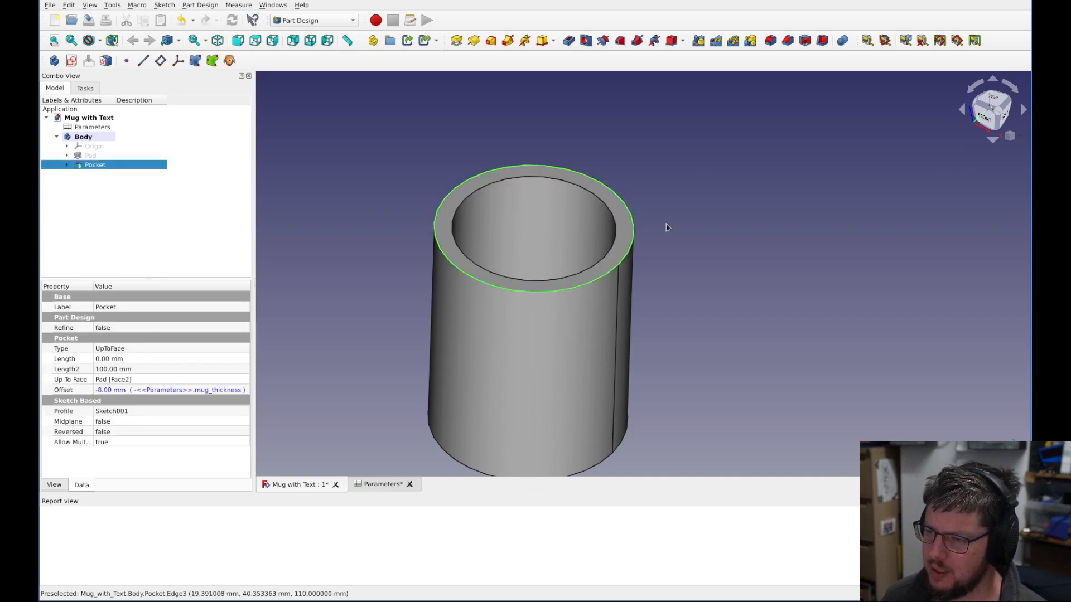
{"action": "key", "text": "ctrl+s"}
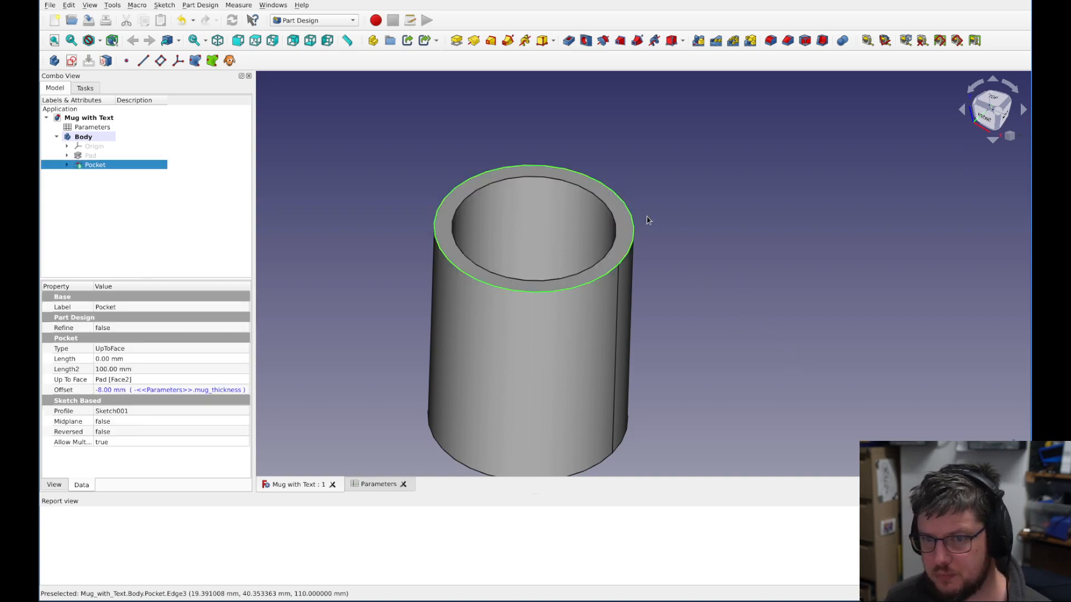
- Create a datum plane, show the body's origin planes and attach the datum plane to the YZ plane
{"action": "middle_click_drag", "start_coordinate": [686, 281], "coordinate": [787, 258]}
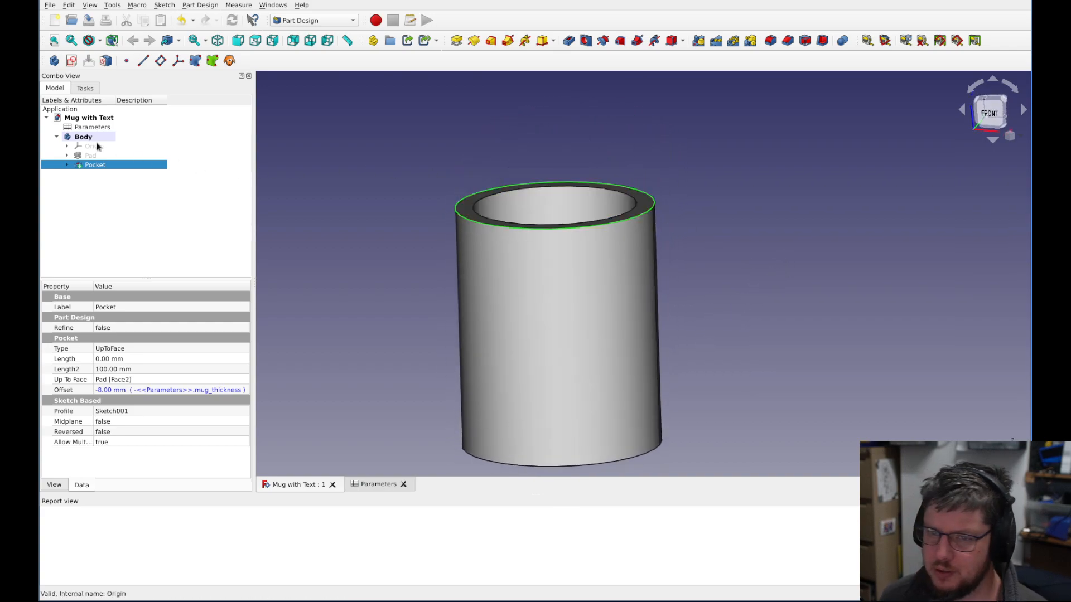
{"action": "left_click", "coordinate": [161, 61]}
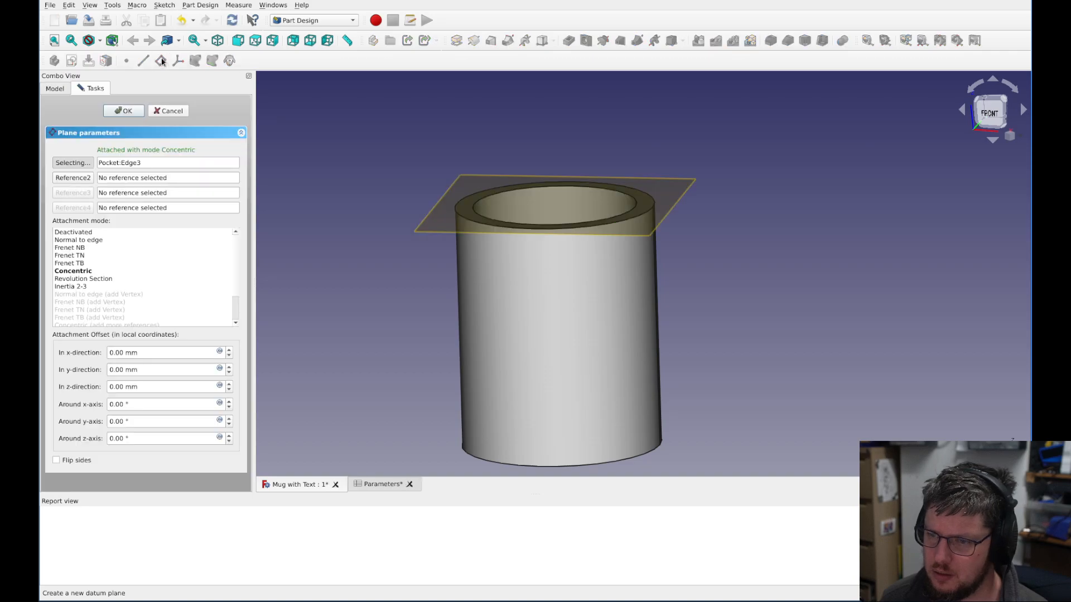
{"action": "left_click", "coordinate": [42, 87]}
{"action": "left_click", "coordinate": [84, 148]}
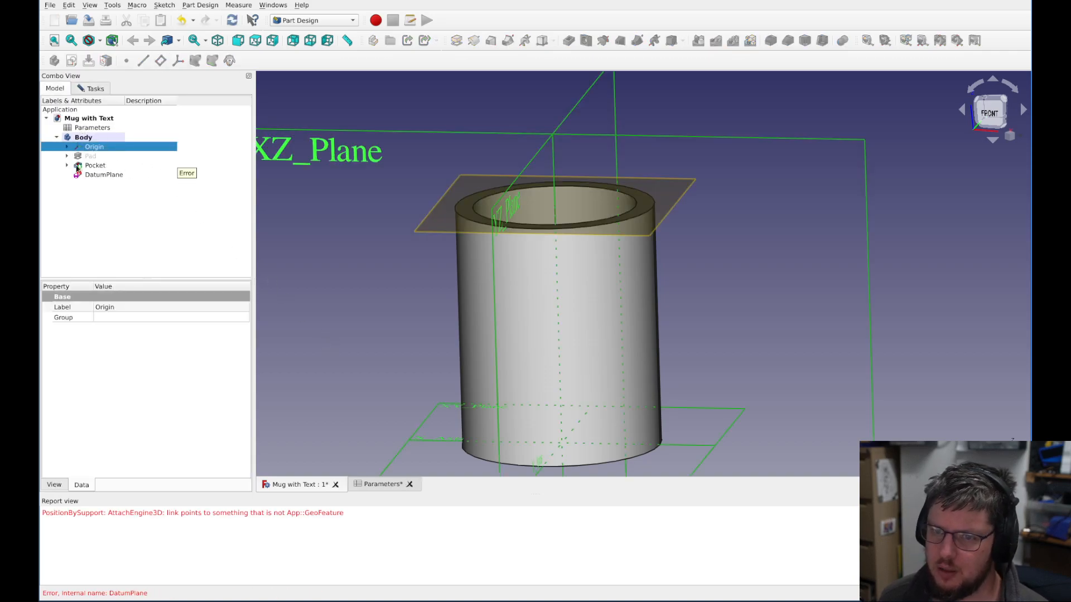
{"action": "left_click", "coordinate": [95, 88]}
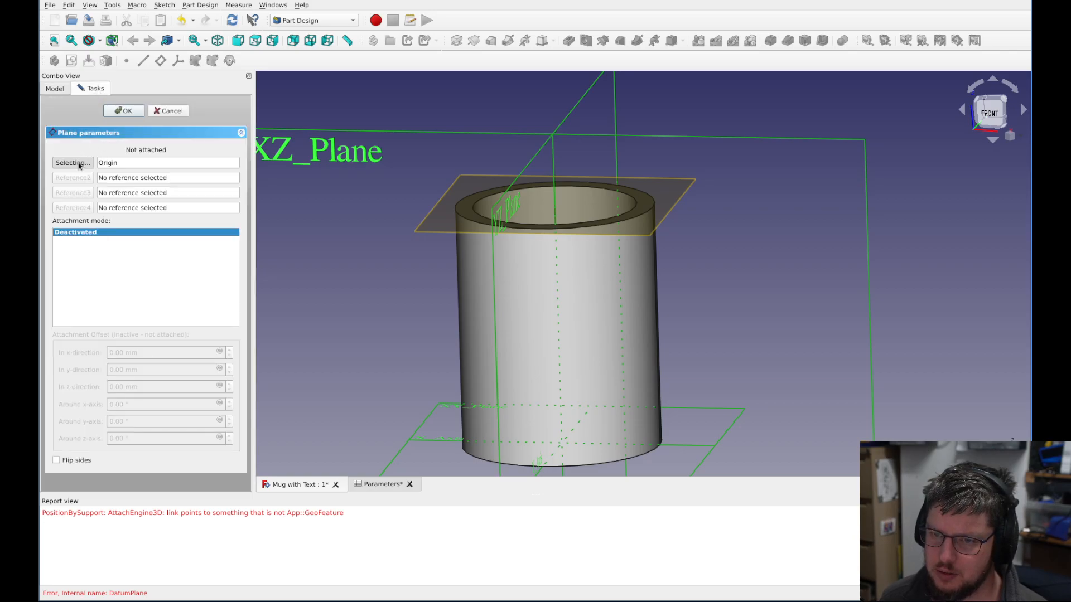
{"action": "left_click", "coordinate": [492, 244]}
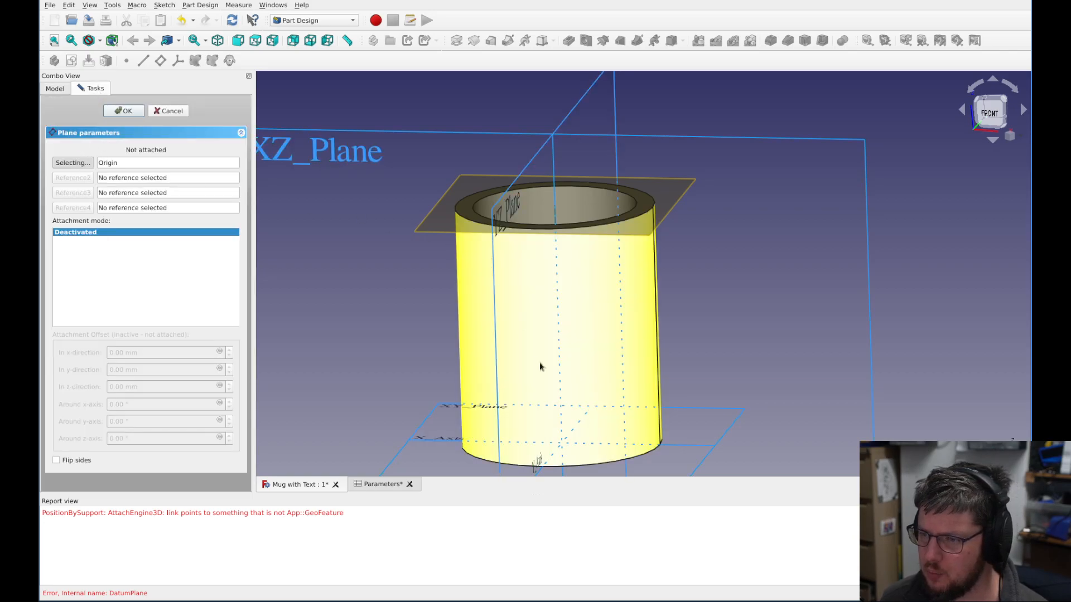
{"action": "middle_click_drag", "start_coordinate": [359, 306], "coordinate": [379, 246]}
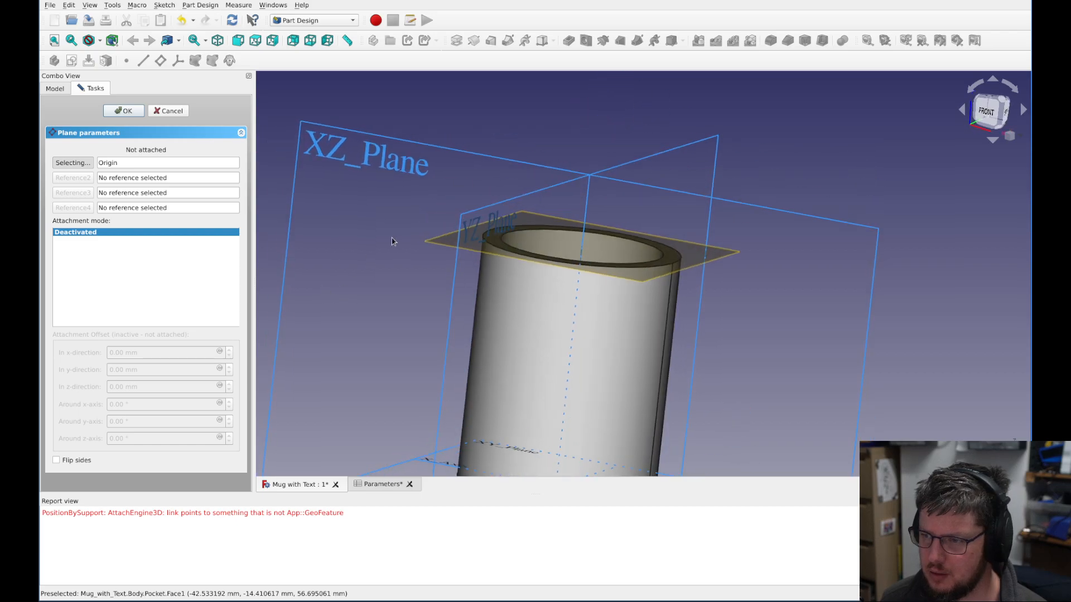
{"action": "left_click", "coordinate": [464, 220]}
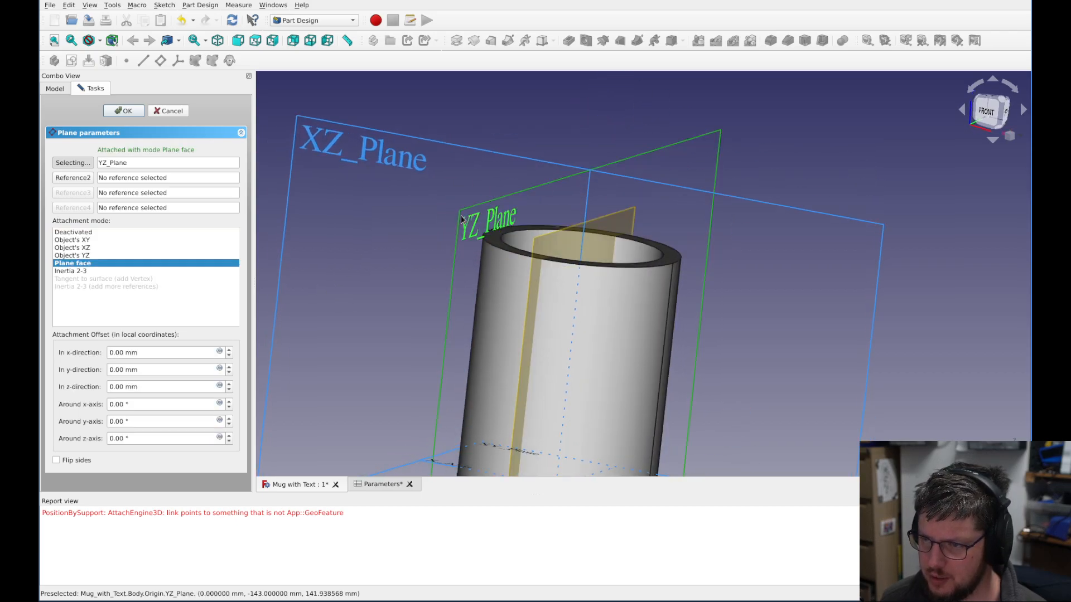
- Try offsetting the datum plane 8 mm in its z-direction
{"action": "middle_click_drag", "start_coordinate": [347, 307], "coordinate": [368, 303]}
{"action": "middle_click_drag", "start_coordinate": [896, 352], "coordinate": [705, 149]}
{"action": "left_click", "coordinate": [993, 111]}
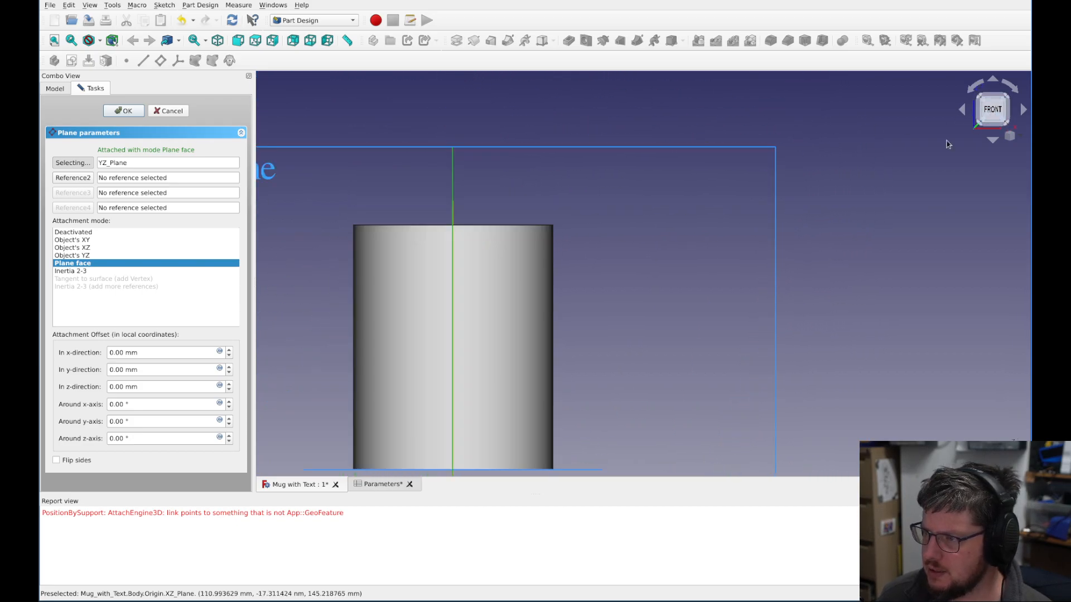
{"action": "middle_click_drag", "start_coordinate": [662, 206], "coordinate": [625, 229]}
{"action": "left_click", "coordinate": [227, 384]}
{"action": "left_click", "coordinate": [228, 384]}
{"action": "left_click", "coordinate": [227, 384]}
{"action": "left_click", "coordinate": [228, 384]}
{"action": "left_click", "coordinate": [228, 384]}
{"action": "left_click", "coordinate": [228, 383]}
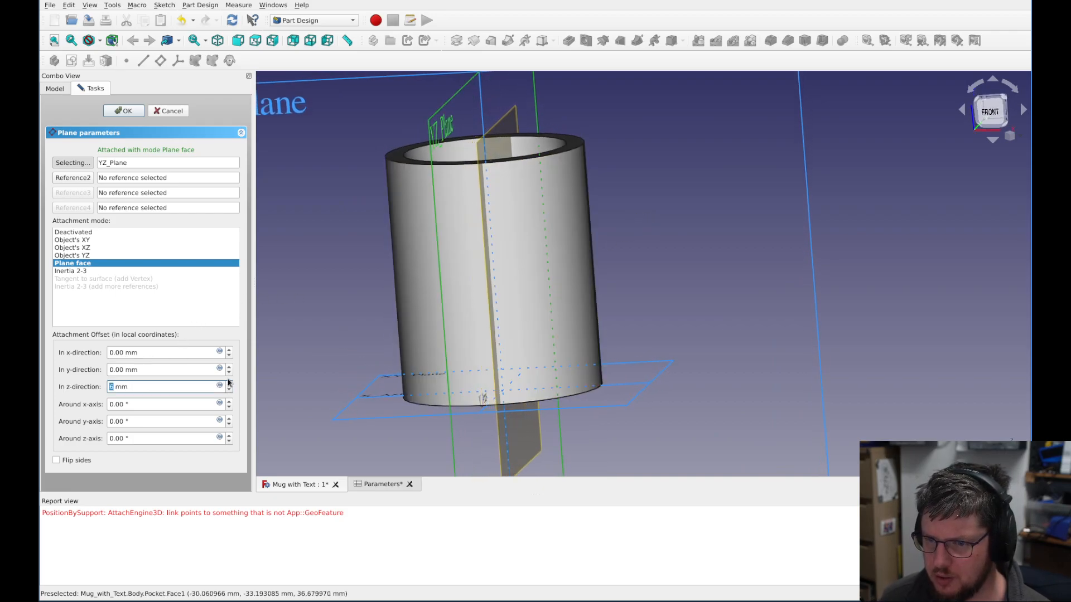
{"action": "left_click", "coordinate": [227, 384]}
{"action": "left_click", "coordinate": [228, 384]}
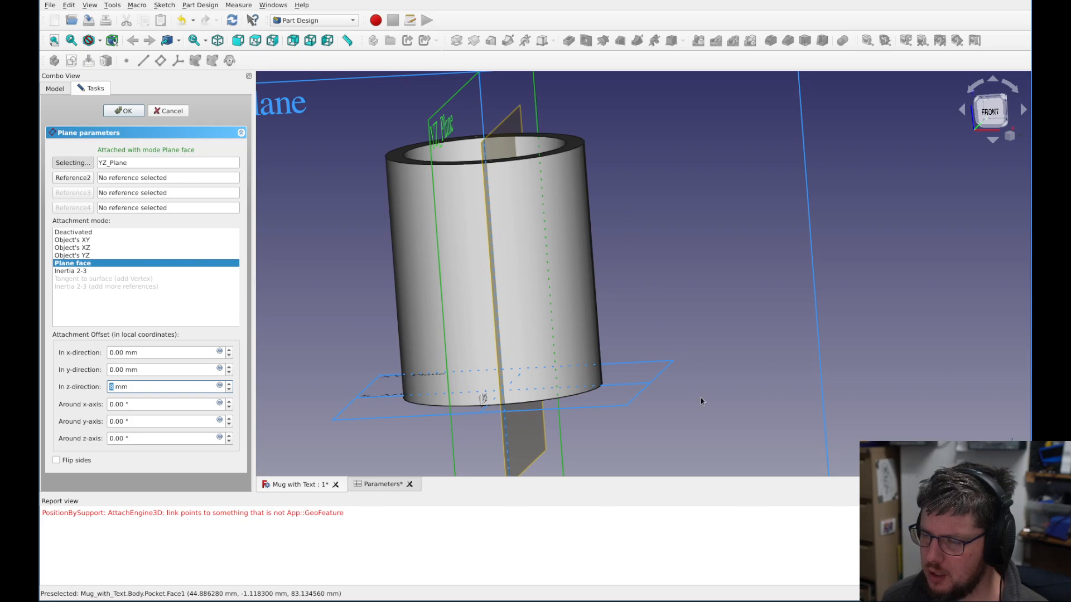
{"action": "type", "text": "8"}
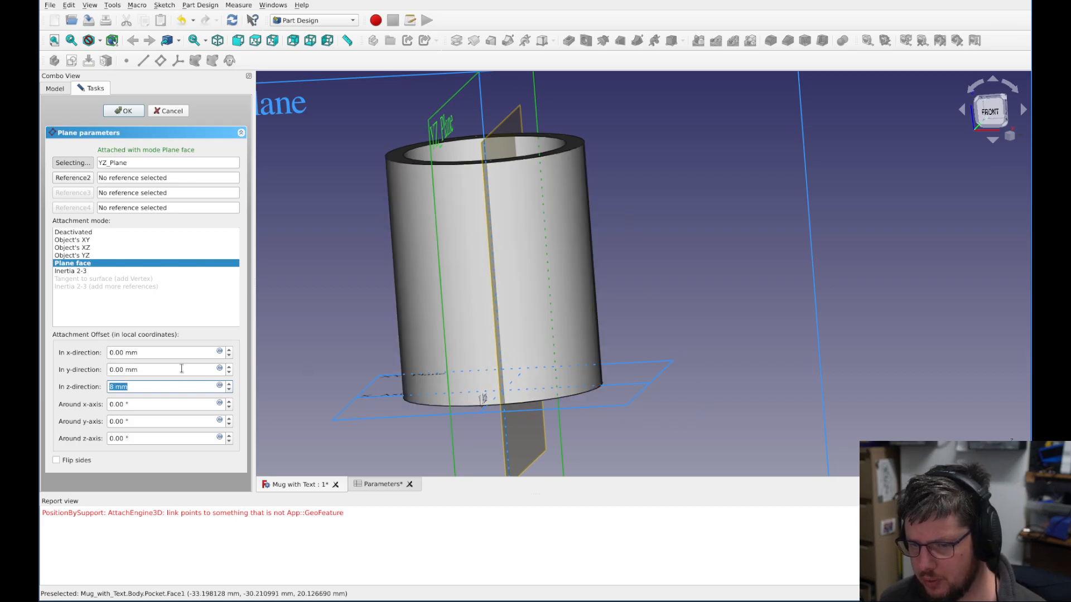
- Set the datum plane's z-direction offset to the formula <<Parameters>>.mug_diameter / 2 - 2
{"action": "key", "text": "equal"}
{"action": "type", "text": "Spreadsheet."}
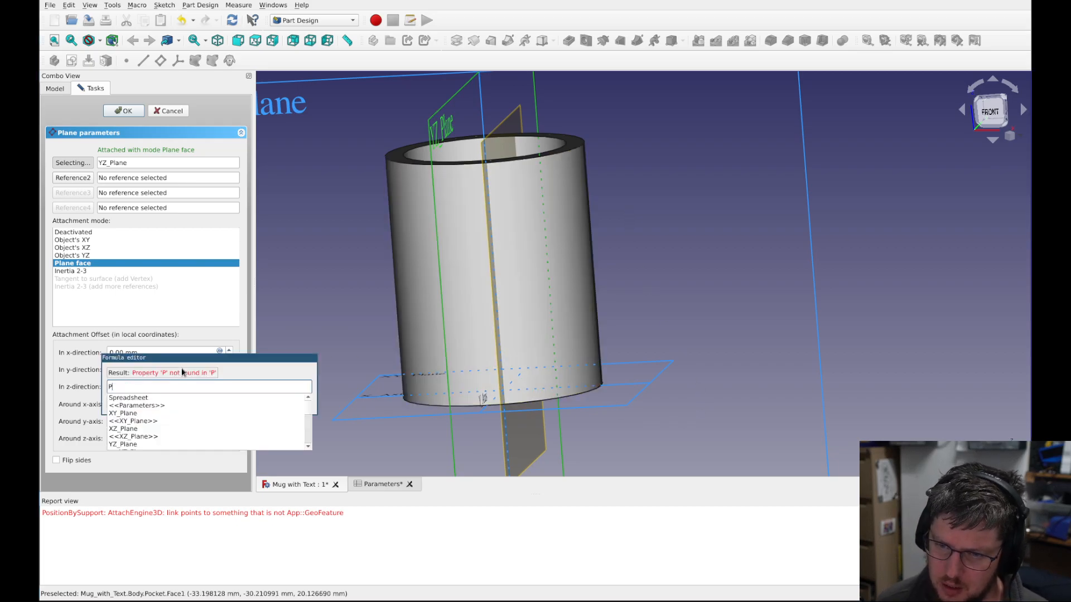
{"action": "key", "text": "Down"}
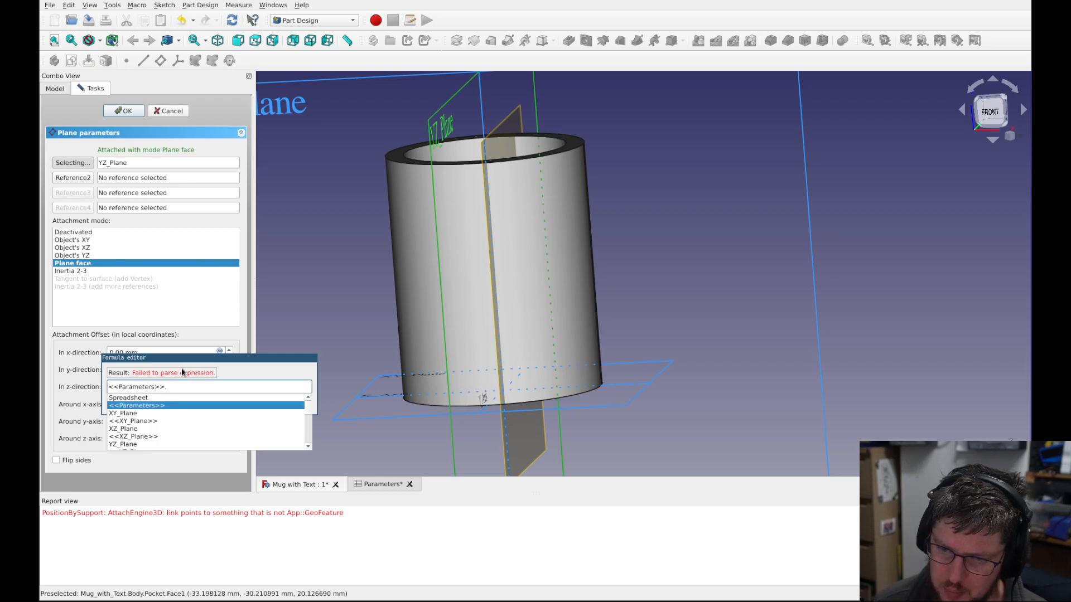
{"action": "key", "text": "Return"}
{"action": "type", "text": "mug"}
{"action": "key", "text": "Down"}
{"action": "key", "text": "Down"}
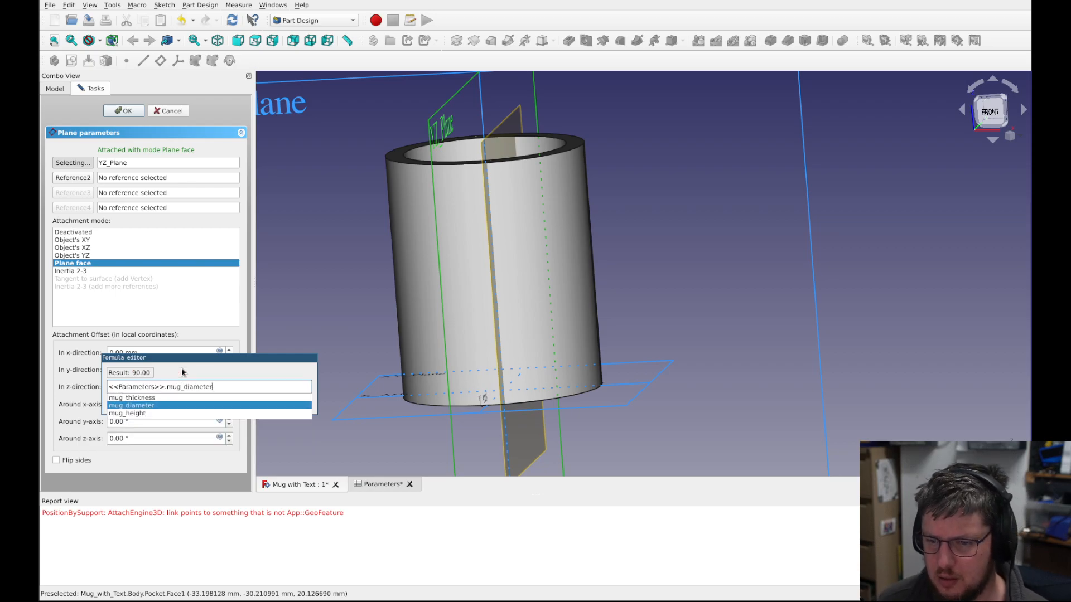
{"action": "key", "text": "Return"}
{"action": "type", "text": "/ 2 - 2"}
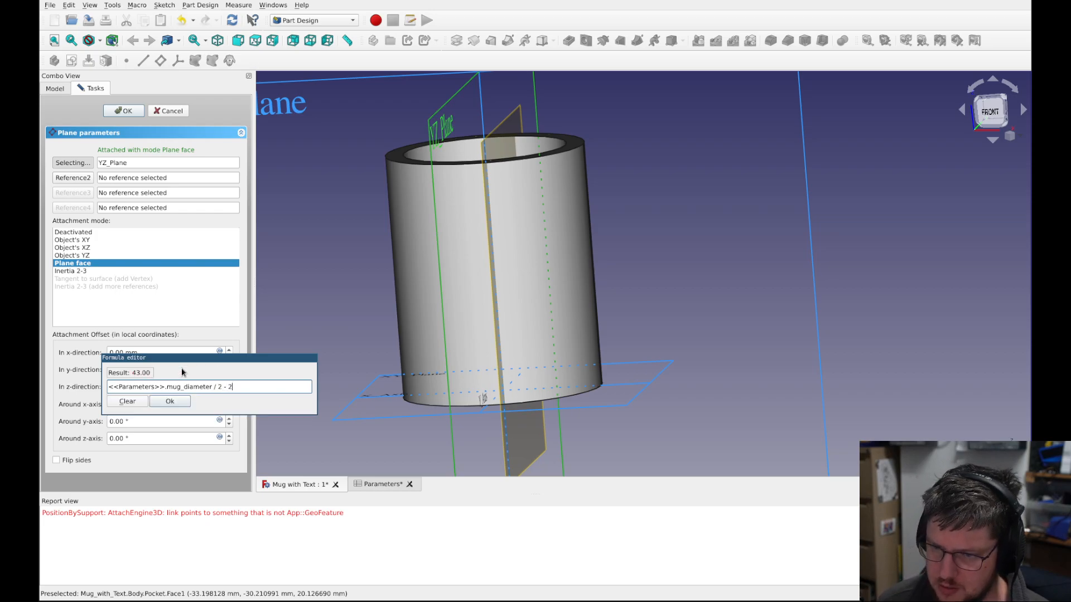
{"action": "key", "text": "Return"}
- Examine where the datum plane cuts through the mug wall at the rim
{"action": "middle_click_drag", "start_coordinate": [663, 275], "coordinate": [691, 271]}
{"action": "middle_click_drag", "start_coordinate": [667, 210], "coordinate": [581, 296]}
{"action": "scroll", "coordinate": [626, 281], "scroll_direction": "up", "scroll_amount": 2}
{"action": "scroll", "coordinate": [625, 281], "scroll_direction": "up", "scroll_amount": 3}
{"action": "middle_click_drag", "start_coordinate": [723, 282], "coordinate": [724, 363]}
{"action": "middle_click_drag", "start_coordinate": [473, 308], "coordinate": [491, 284]}
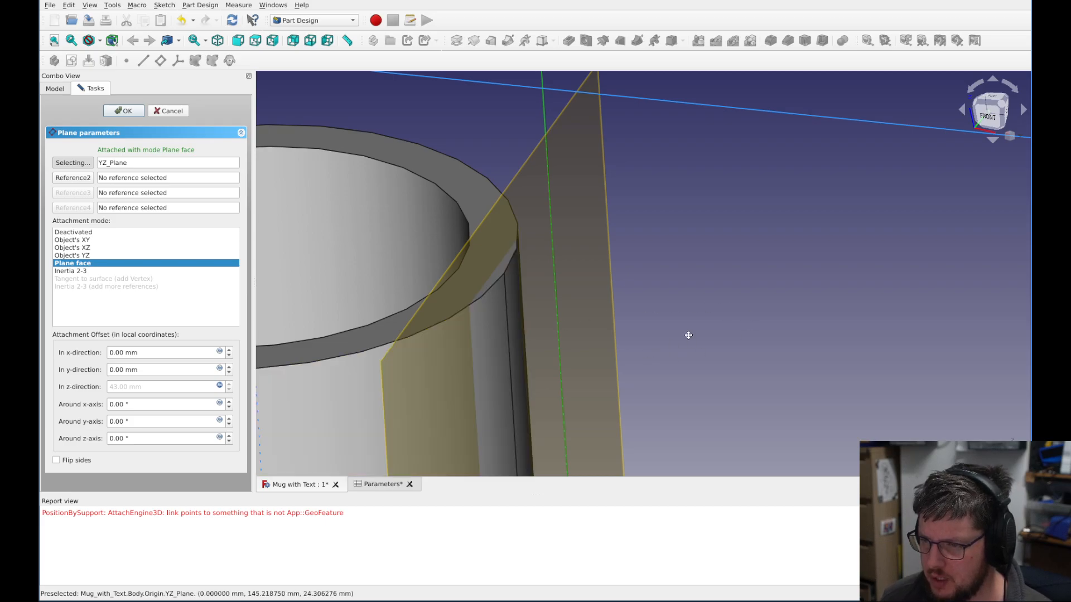
{"action": "middle_click_drag", "start_coordinate": [688, 336], "coordinate": [663, 261]}
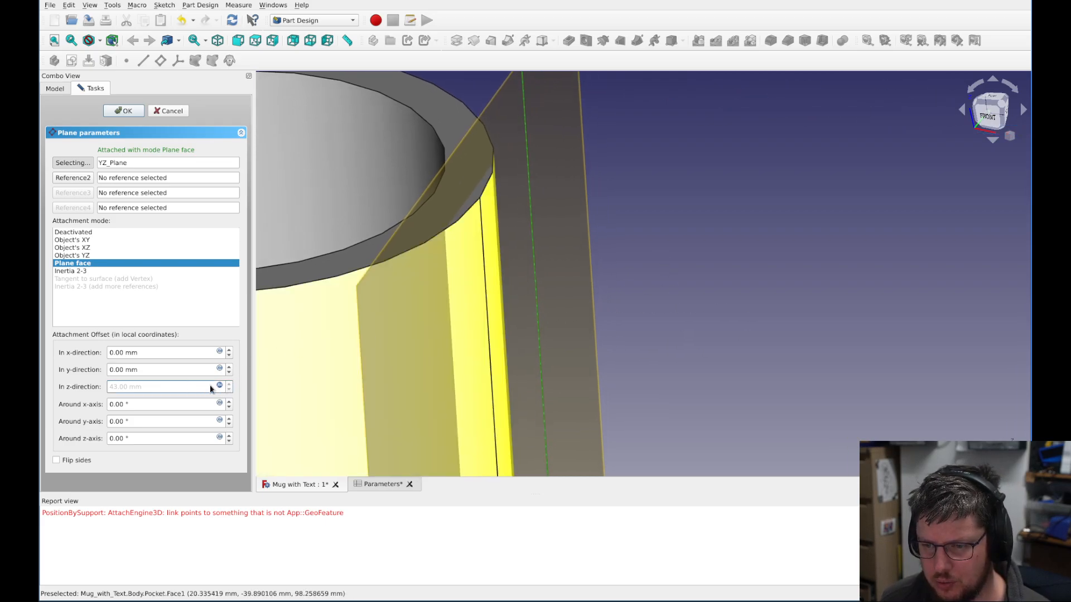
- Set the datum plane's z-direction offset to the formula <<Parameters>>.mug_diameter / 2 - <<Parameters>>.handle_diameter / 2
{"action": "key", "text": "equal"}
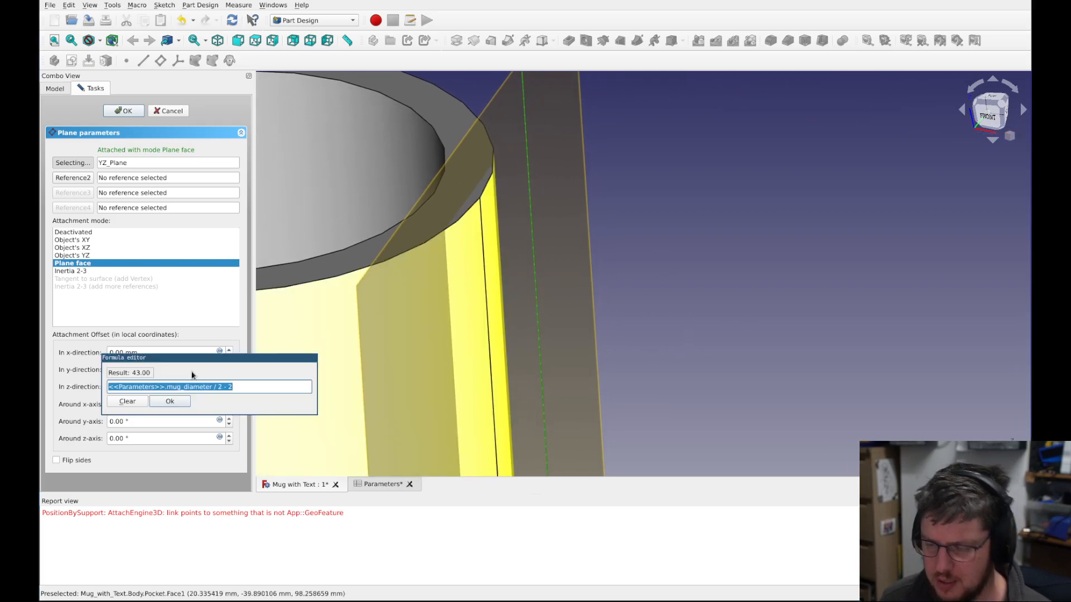
{"action": "left_click", "coordinate": [231, 386]}
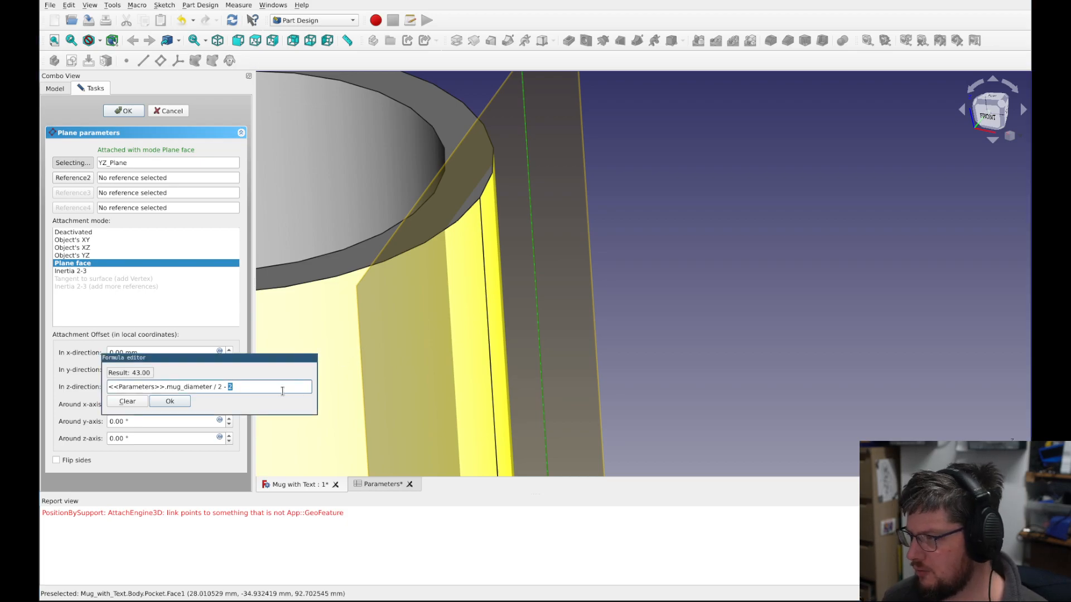
{"action": "key", "text": "BackSpace"}
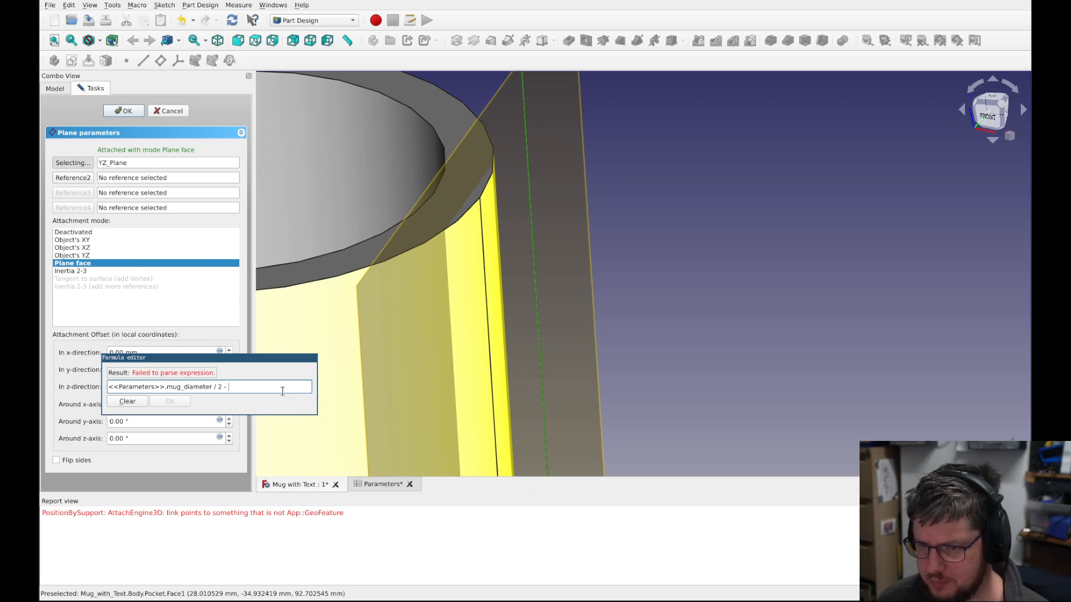
{"action": "type", "text": "<<Parameters>>."}
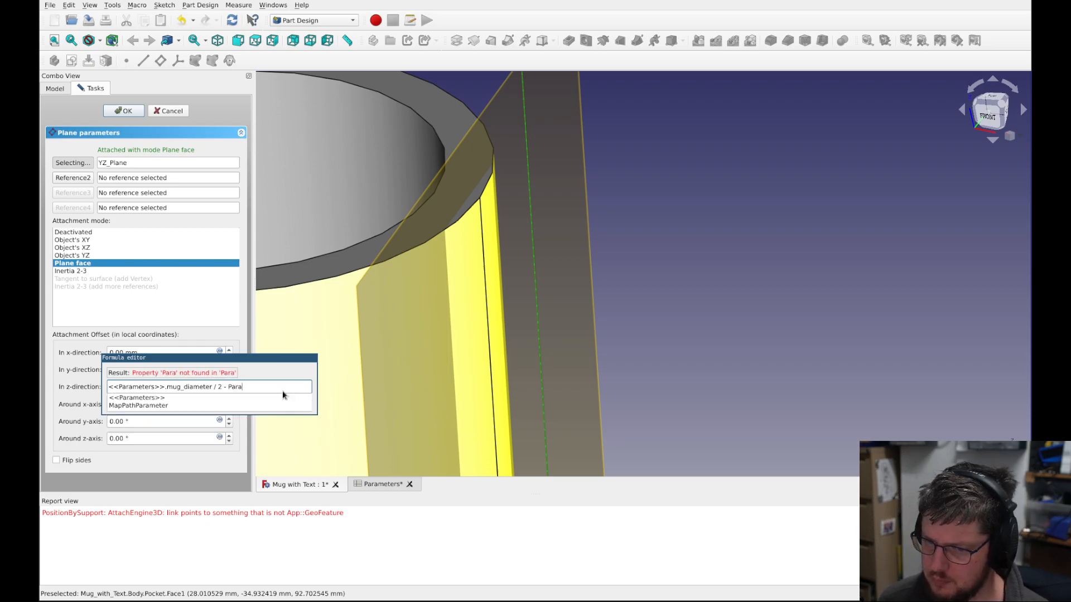
{"action": "type", "text": "handle_diameter"}
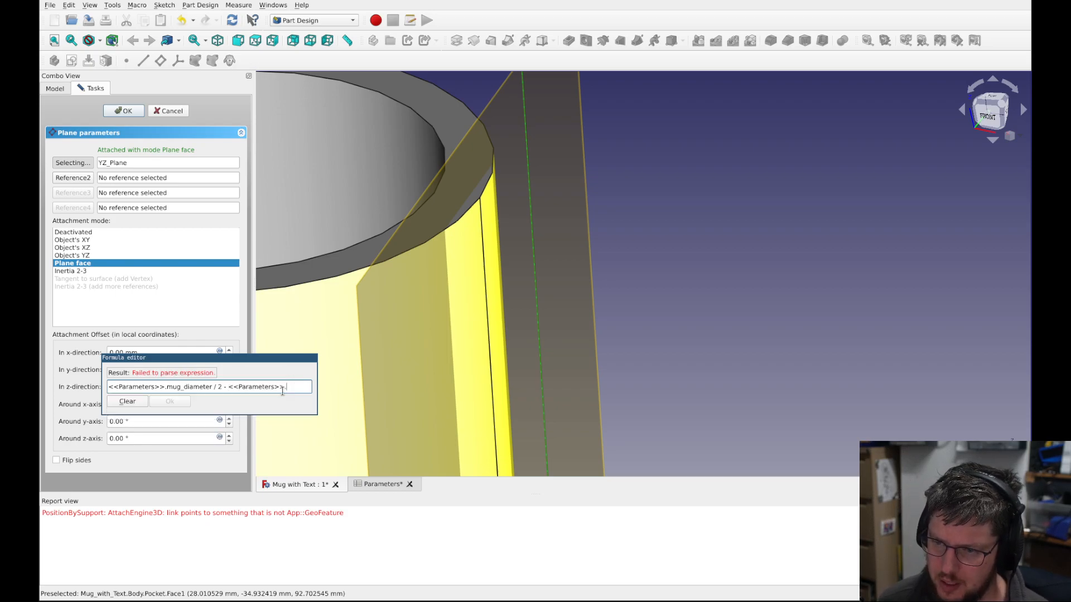
{"action": "key", "text": "Down"}
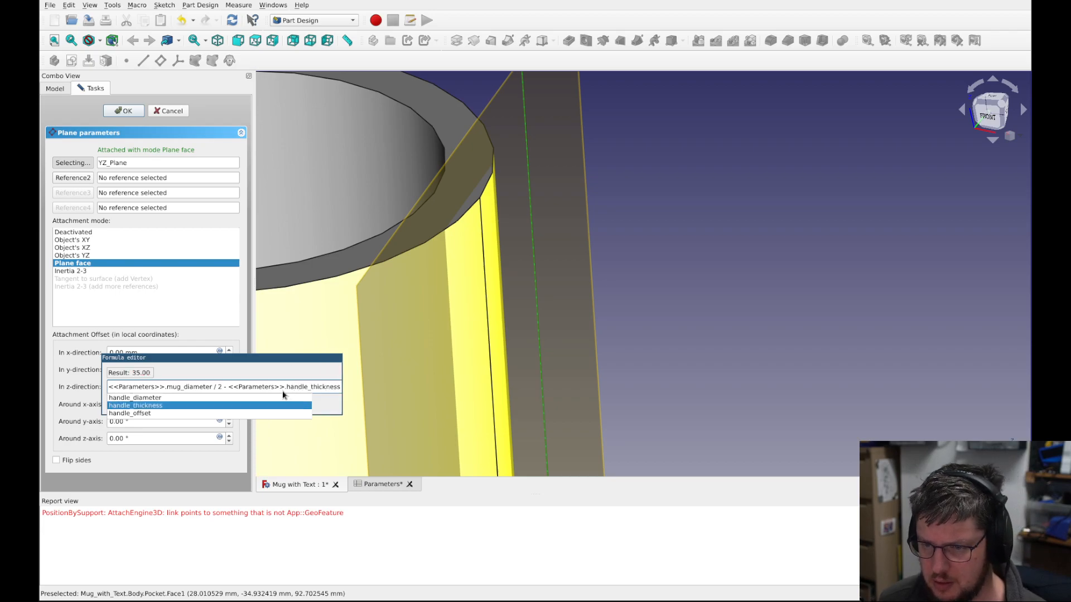
{"action": "type", "text": "/ 2"}
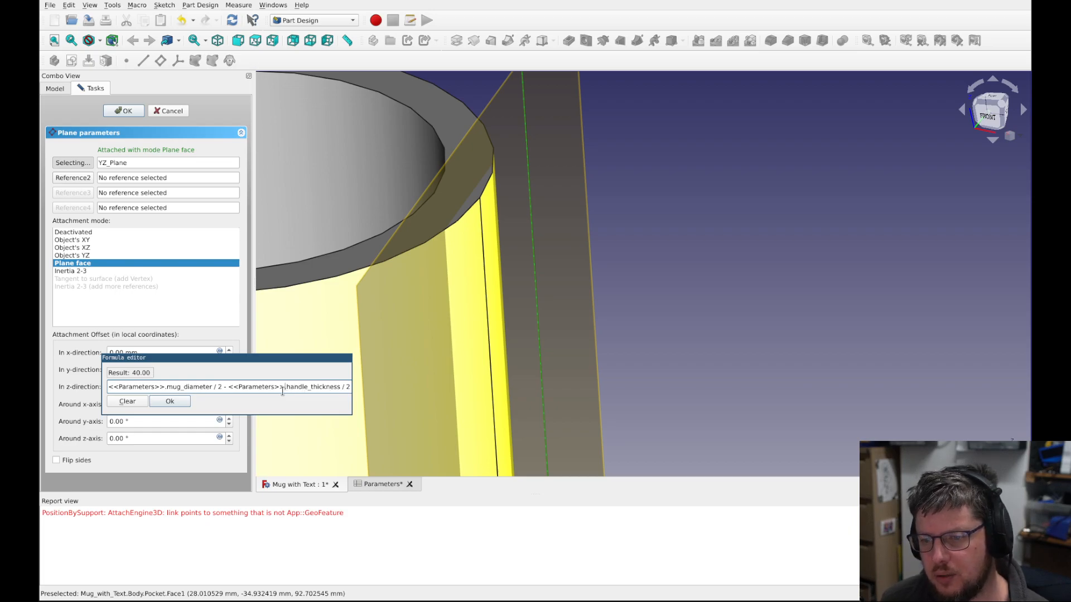
{"action": "left_click", "coordinate": [283, 390], "text": "shift"}
{"action": "type", "text": "handle_di"}
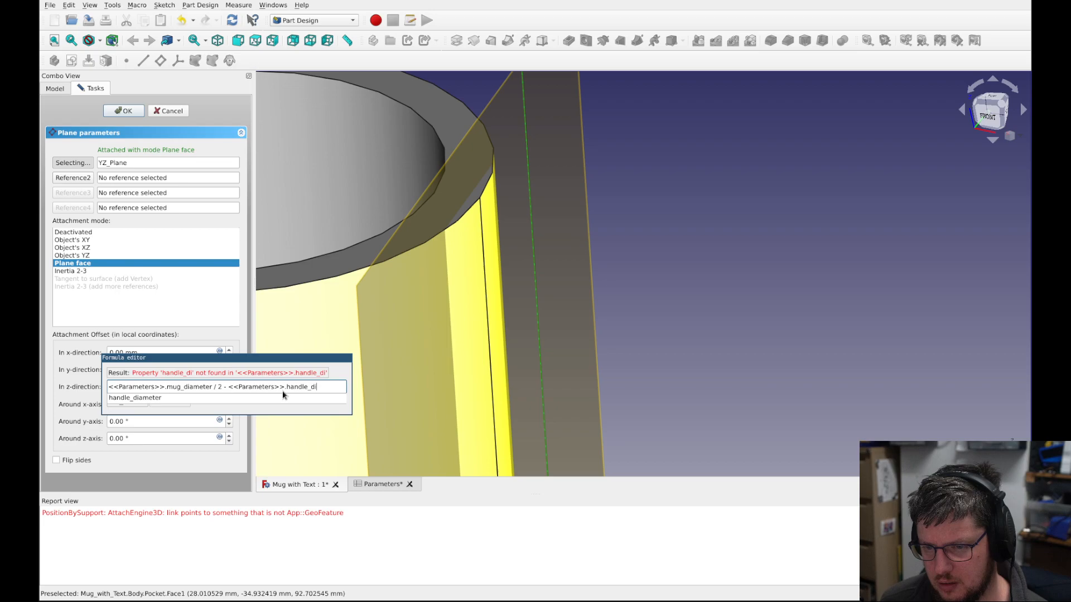
{"action": "left_click", "coordinate": [283, 396]}
{"action": "type", "text": "/ 2"}
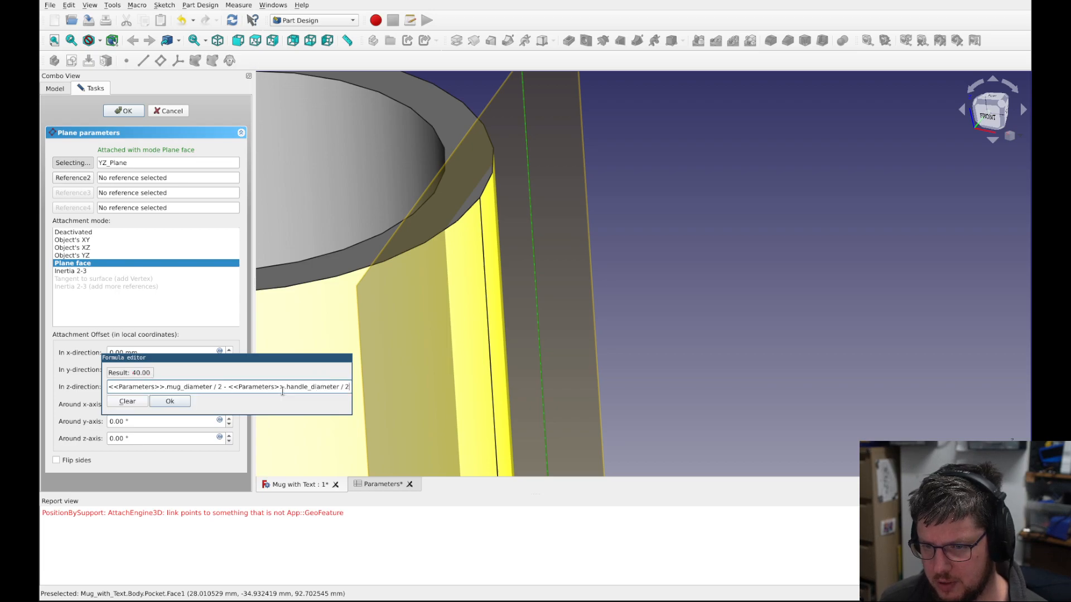
{"action": "left_click", "coordinate": [171, 402]}
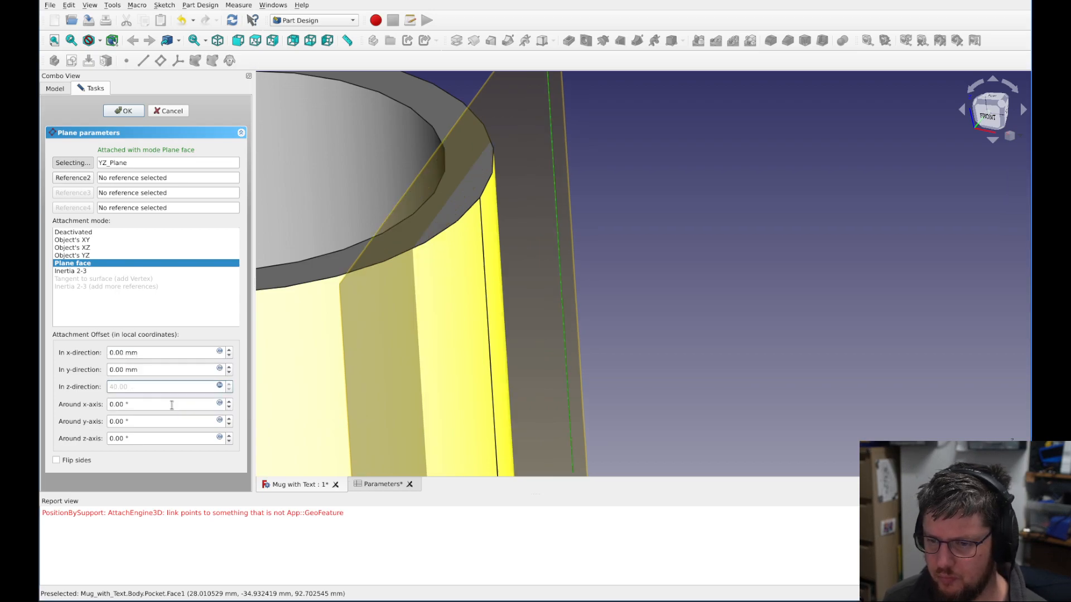
- Try a handle_diameter of 5 mm in the Parameters spreadsheet, save, and check the datum plane's position in the mug wall
{"action": "middle_click_drag", "start_coordinate": [623, 251], "coordinate": [669, 266]}
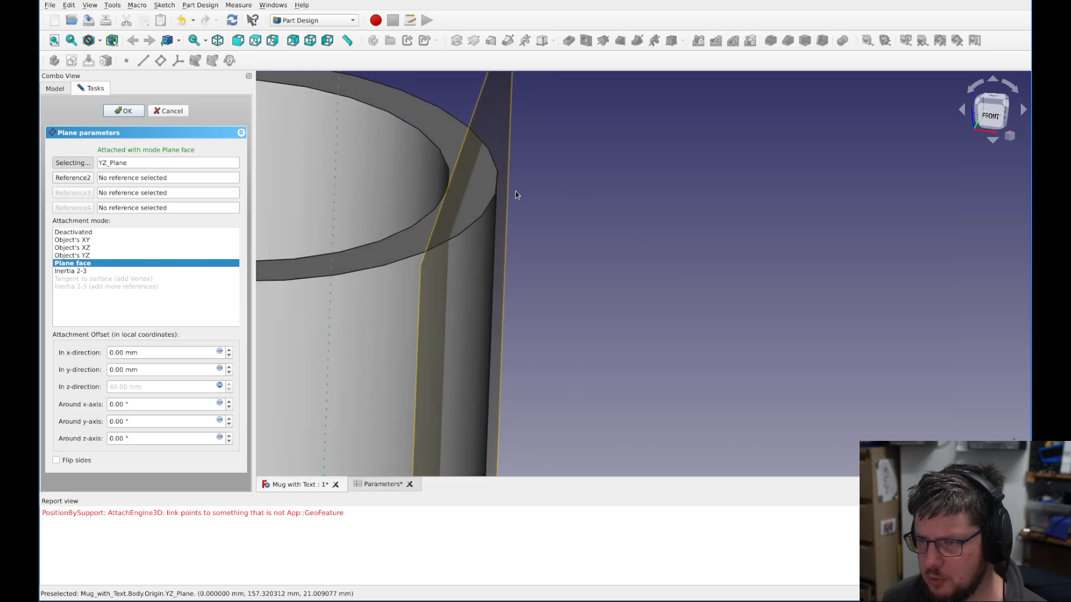
{"action": "left_click", "coordinate": [373, 484]}
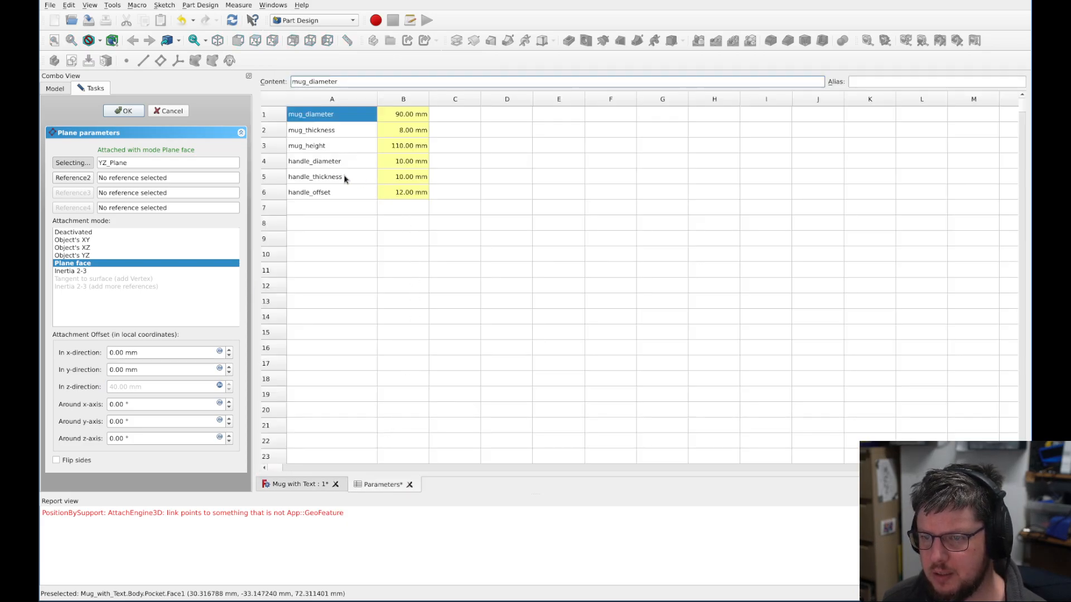
{"action": "left_click", "coordinate": [405, 162]}
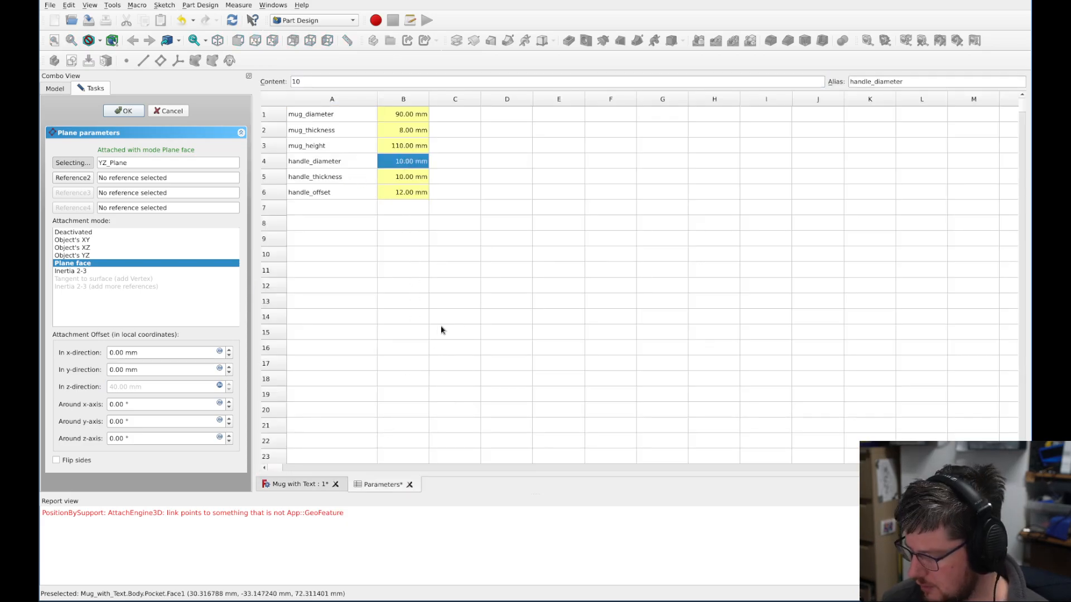
{"action": "type", "text": "5"}
{"action": "key", "text": "Return"}
{"action": "key", "text": "ctrl+s"}
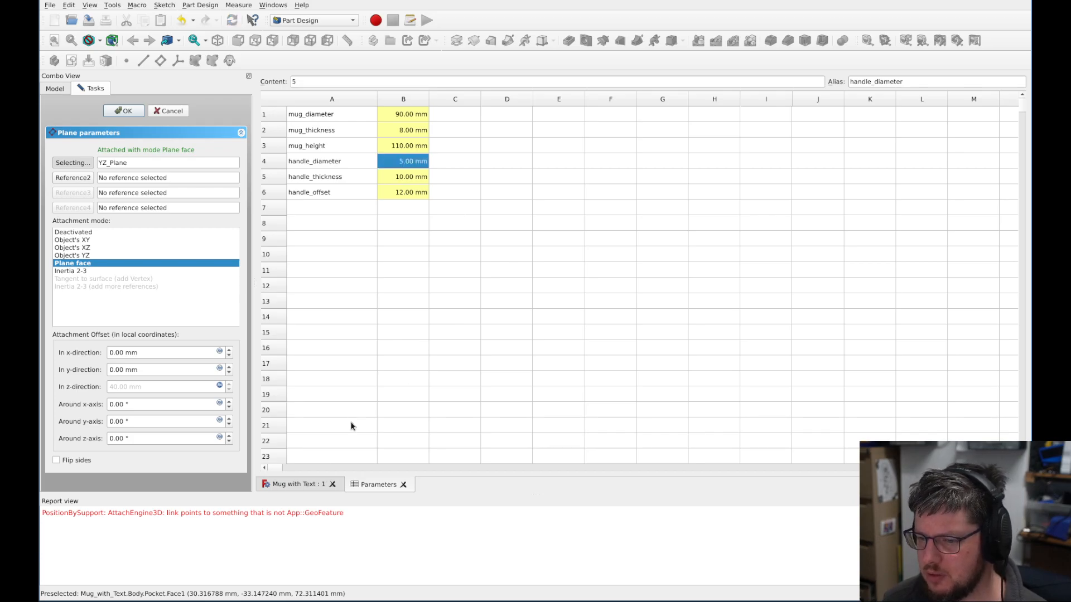
{"action": "left_click", "coordinate": [289, 484]}
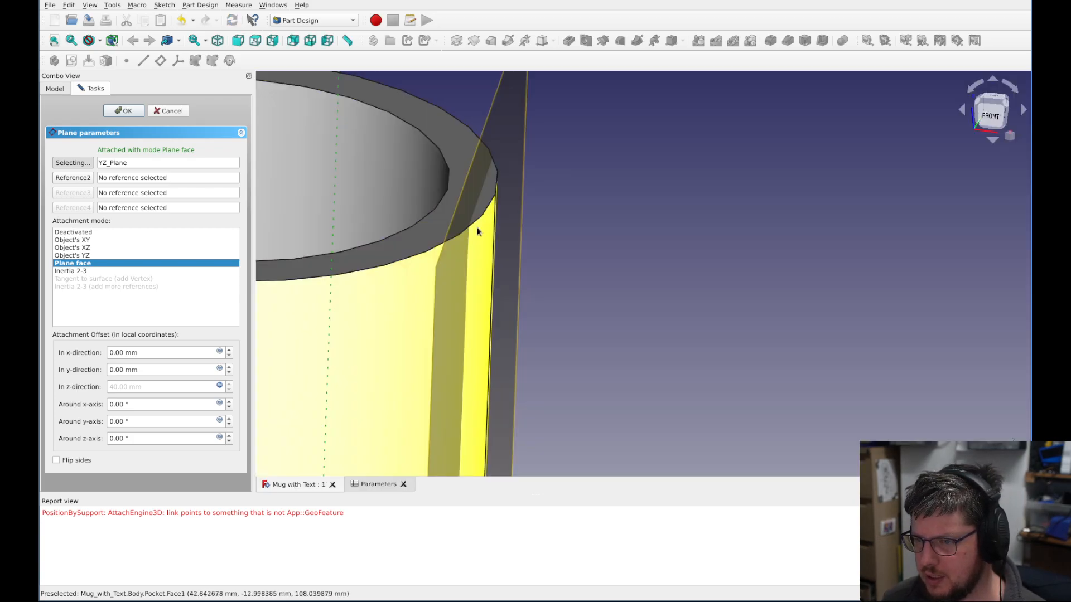
{"action": "middle_click_drag", "start_coordinate": [605, 255], "coordinate": [617, 287]}
{"action": "scroll", "coordinate": [613, 239], "scroll_direction": "down", "scroll_amount": 3}
{"action": "scroll", "coordinate": [602, 248], "scroll_direction": "up", "scroll_amount": 2}
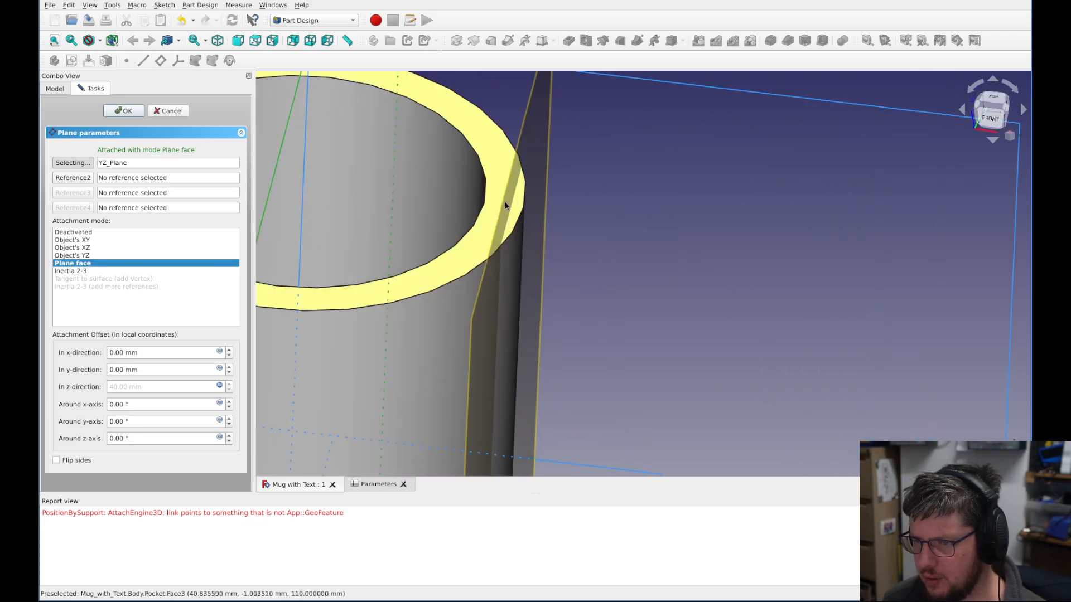
- Try a handle_diameter of 30 mm in the Parameters spreadsheet and check how the datum plane moves
{"action": "left_click", "coordinate": [367, 485]}
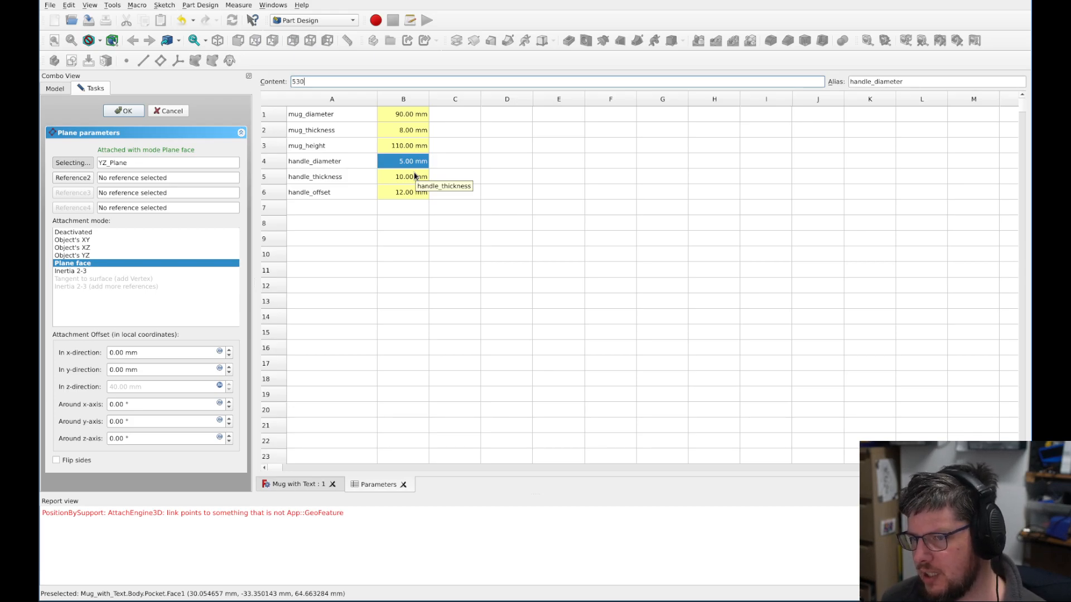
{"action": "left_click", "coordinate": [489, 160]}
{"action": "left_click", "coordinate": [422, 163]}
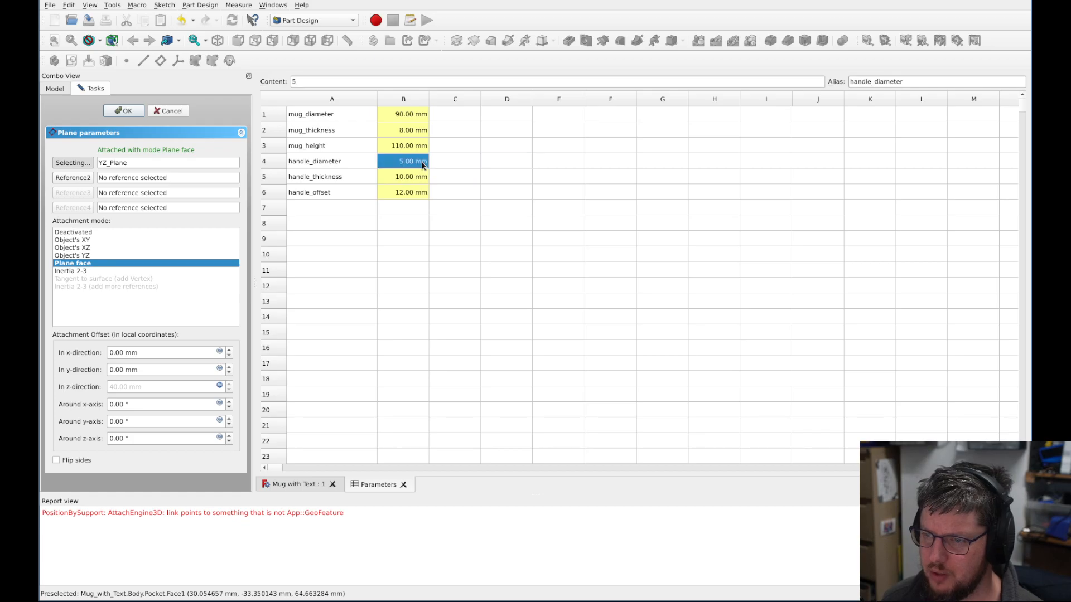
{"action": "type", "text": "30"}
{"action": "key", "text": "Return"}
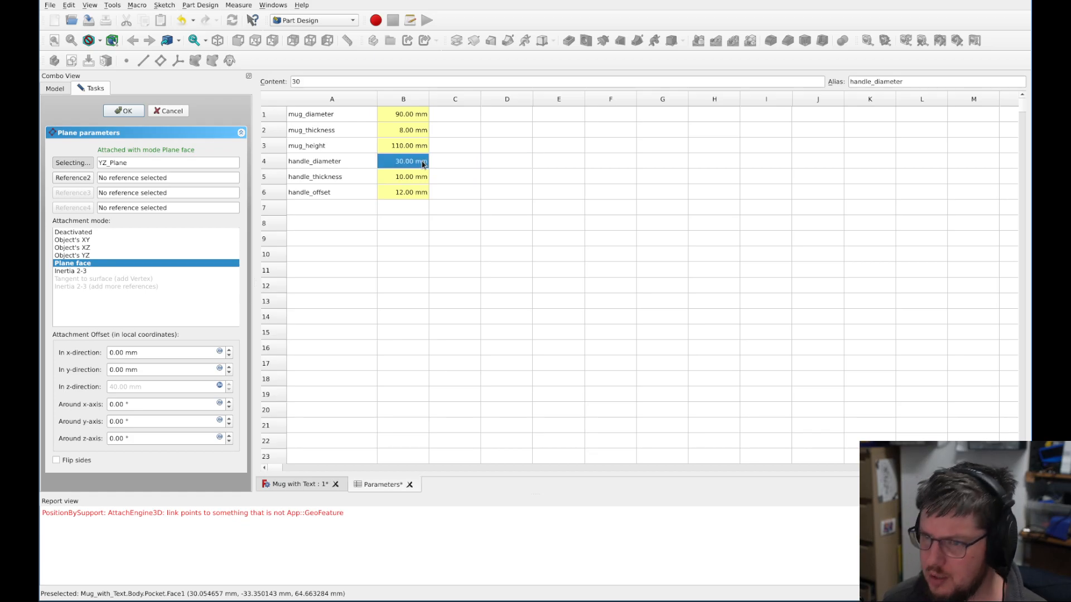
{"action": "left_click", "coordinate": [282, 485]}
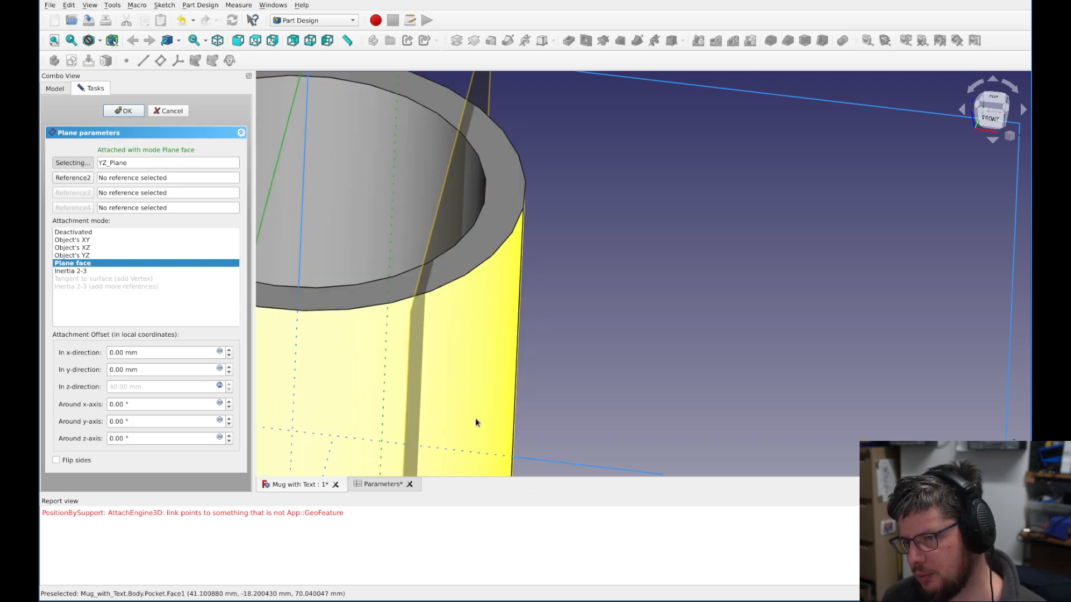
{"action": "left_click", "coordinate": [372, 490]}
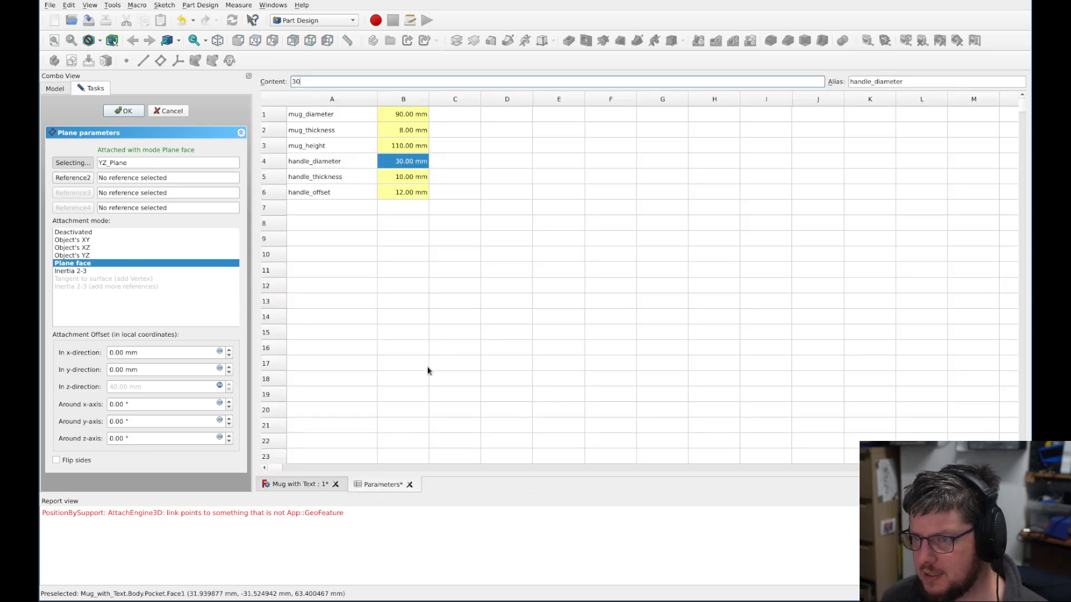
{"action": "left_click", "coordinate": [310, 483]}
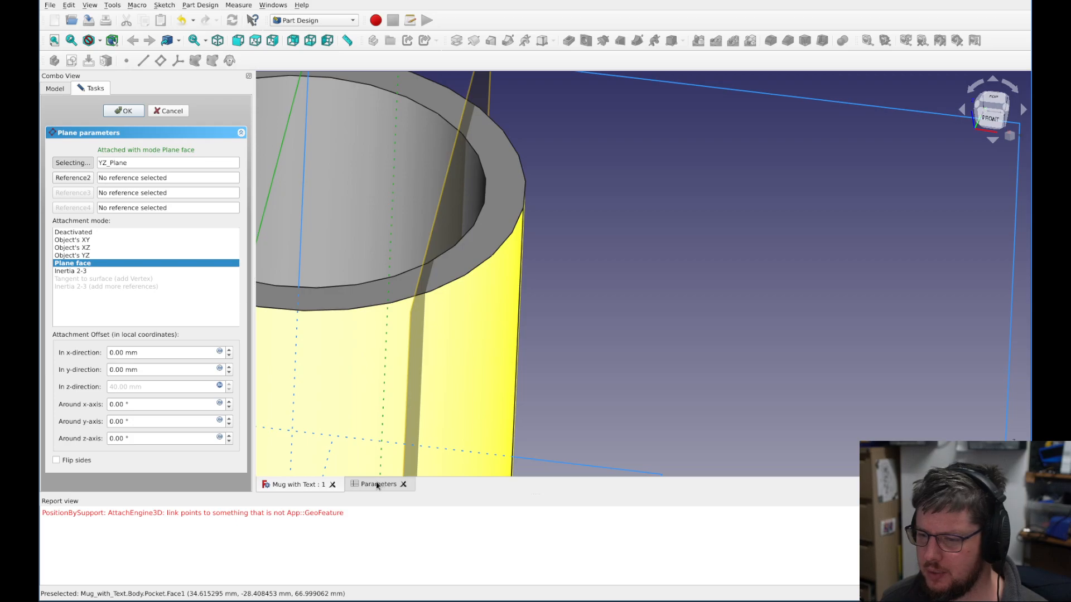
- Set handle_diameter back to 10 mm in the Parameters spreadsheet and accept the datum plane
{"action": "left_click", "coordinate": [377, 483]}
{"action": "key", "text": "Down"}
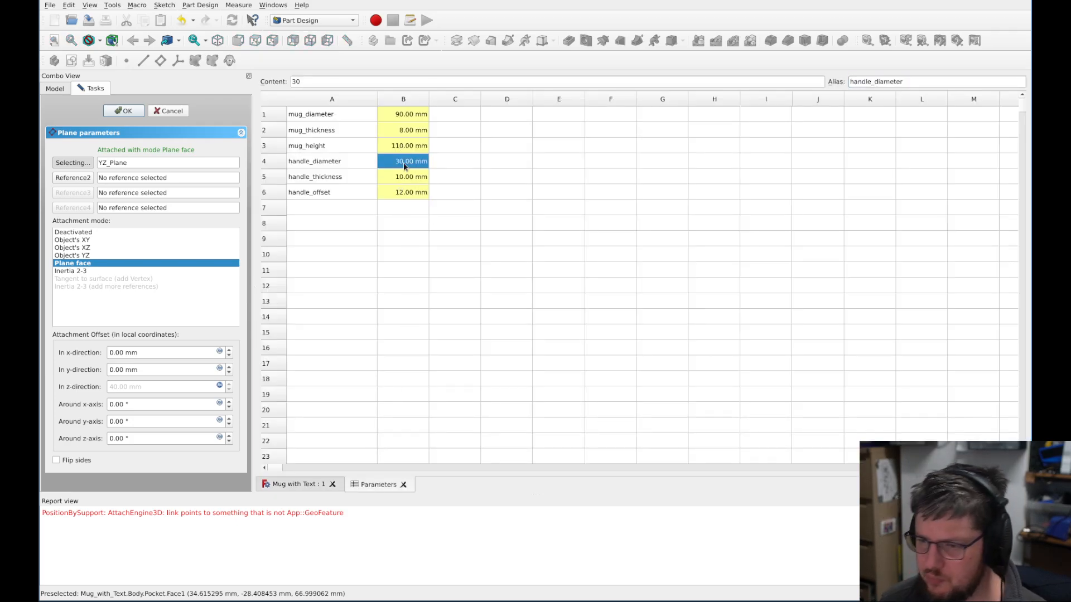
{"action": "left_click", "coordinate": [295, 484]}
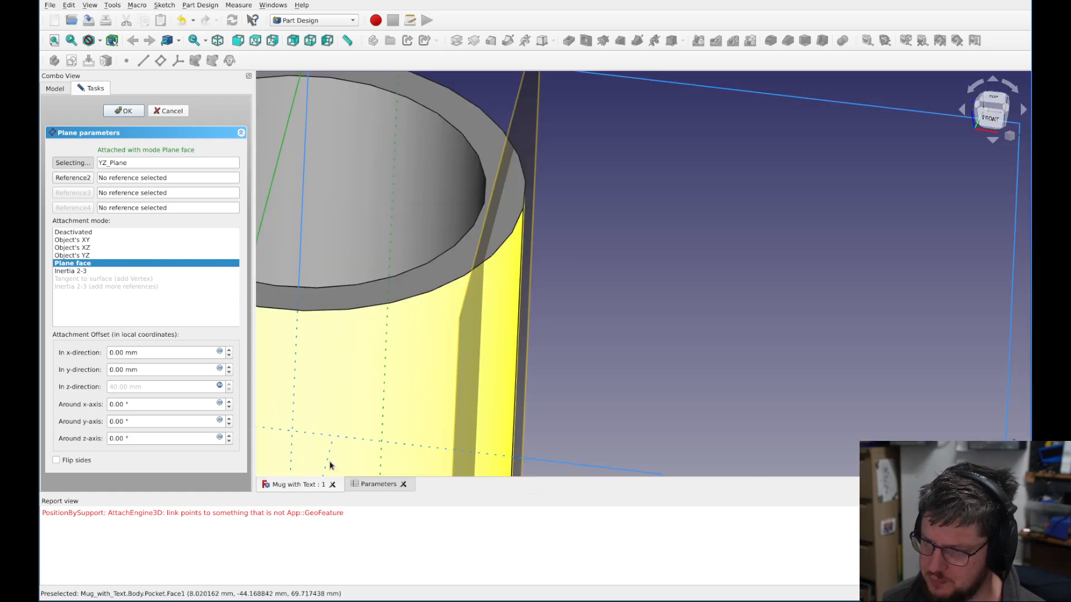
{"action": "middle_click_drag", "start_coordinate": [625, 316], "coordinate": [713, 345]}
{"action": "left_click", "coordinate": [133, 111]}
- Create a new sketch on the body's XZ plane for the mug handle
{"action": "middle_click_drag", "start_coordinate": [671, 275], "coordinate": [706, 283]}
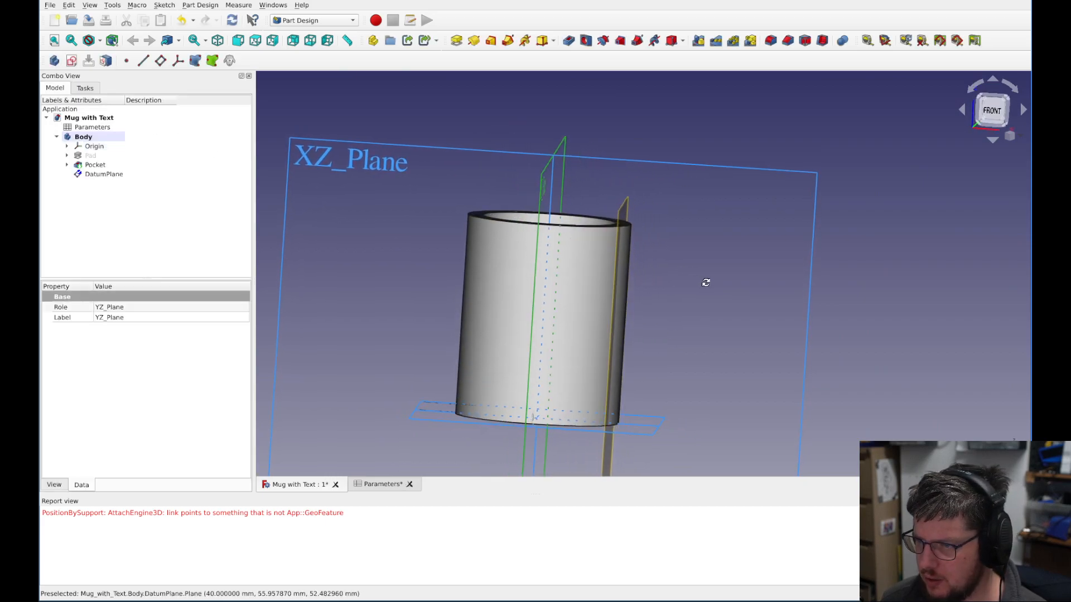
{"action": "middle_click_drag", "start_coordinate": [392, 127], "coordinate": [354, 110]}
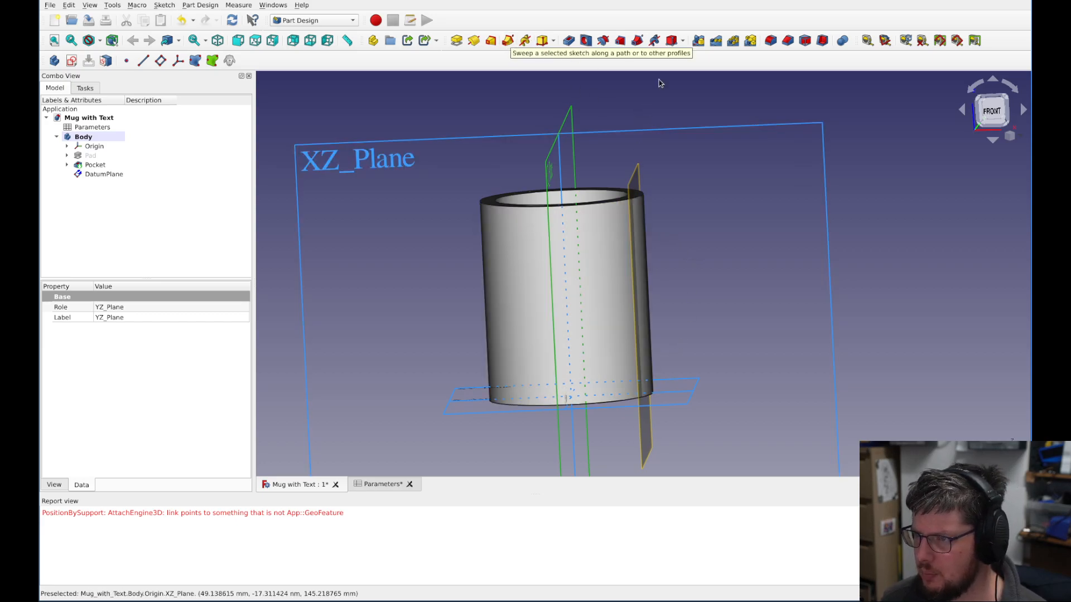
{"action": "left_click", "coordinate": [749, 125]}
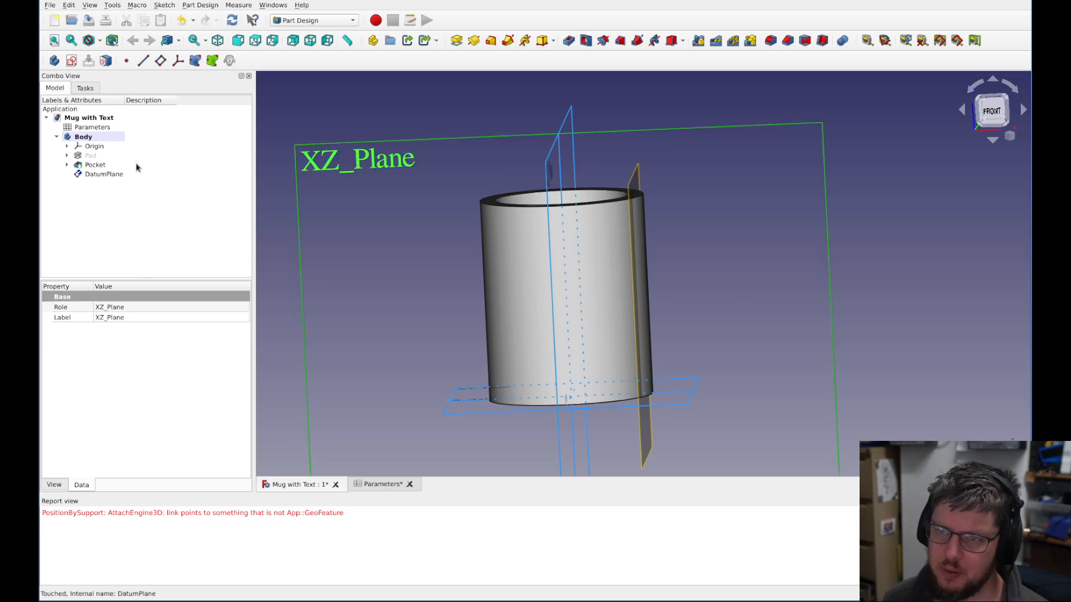
{"action": "left_click", "coordinate": [72, 61]}
{"action": "scroll", "coordinate": [502, 282], "scroll_direction": "down", "scroll_amount": 3}
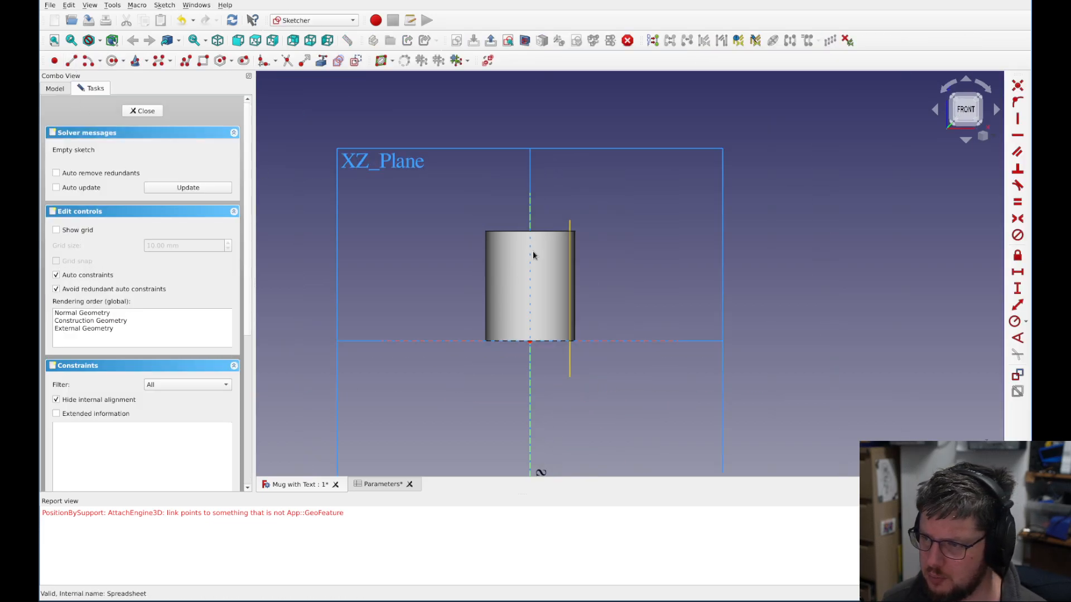
{"action": "scroll", "coordinate": [619, 298], "scroll_direction": "up", "scroll_amount": 3}
{"action": "scroll", "coordinate": [578, 259], "scroll_direction": "up", "scroll_amount": 1}
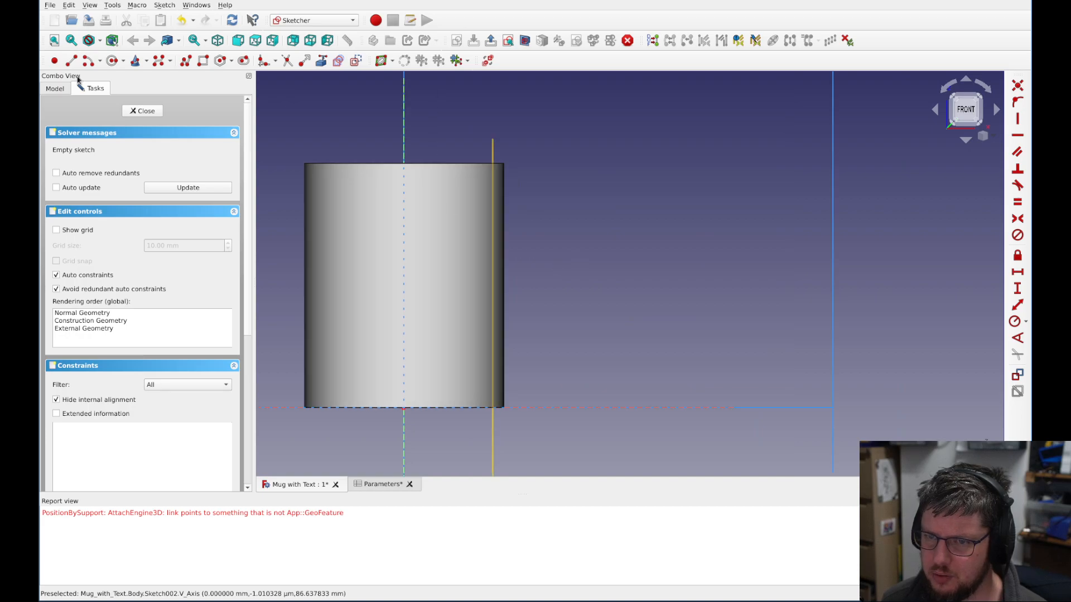
- Draw a roughly semicircular arc beside the mug, bulging away from it, with its upper endpoint at about X 73 mm, Z 85 mm
{"action": "key", "text": "g"}
{"action": "key", "text": "c"}
{"action": "left_click", "coordinate": [567, 219]}
{"action": "left_click", "coordinate": [576, 382]}
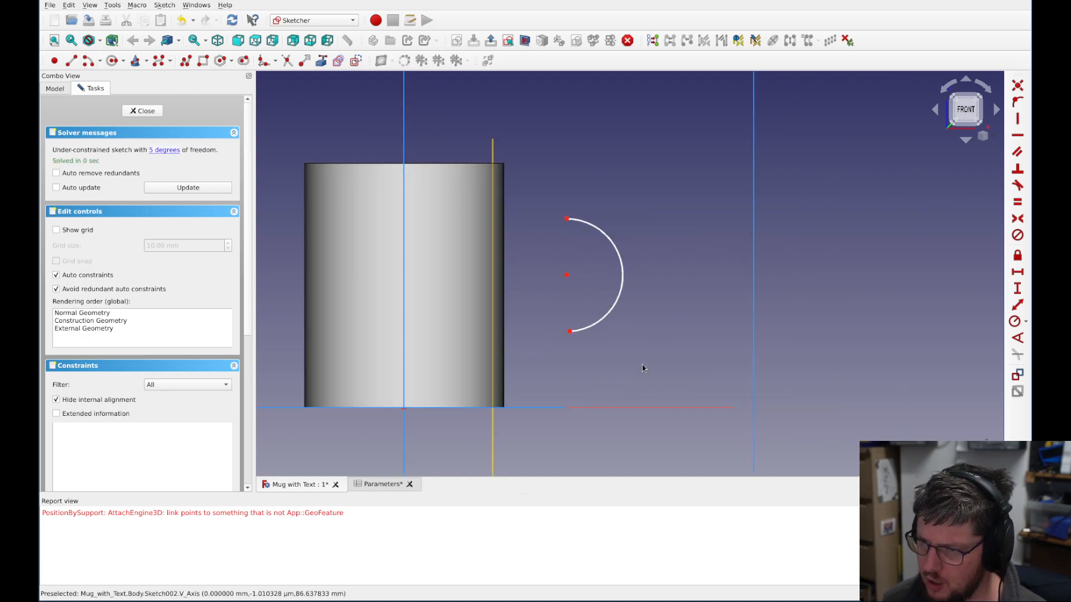
- Hide the Pocket feature so that only the sketch geometry and planes are shown, and return to editing the sketch
{"action": "left_click", "coordinate": [63, 90]}
{"action": "left_click", "coordinate": [92, 165]}
{"action": "key", "text": "space"}
{"action": "left_click", "coordinate": [78, 90]}
{"action": "scroll", "coordinate": [544, 387], "scroll_direction": "up", "scroll_amount": 1}
{"action": "scroll", "coordinate": [535, 377], "scroll_direction": "down", "scroll_amount": 1}
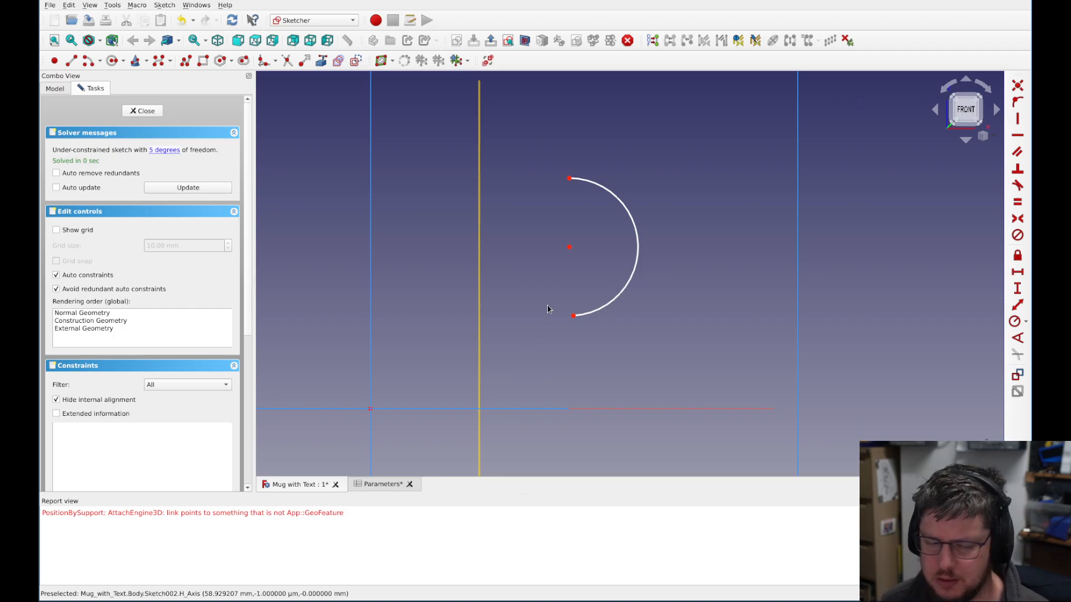
{"action": "scroll", "coordinate": [564, 190], "scroll_direction": "up", "scroll_amount": 1}
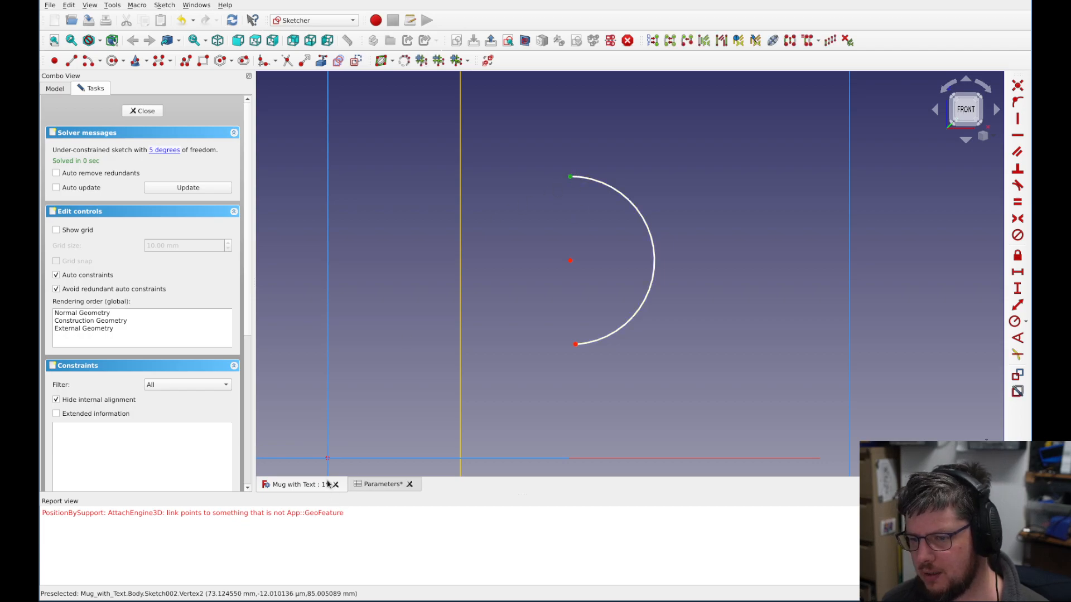
{"action": "left_click", "coordinate": [1017, 272]}
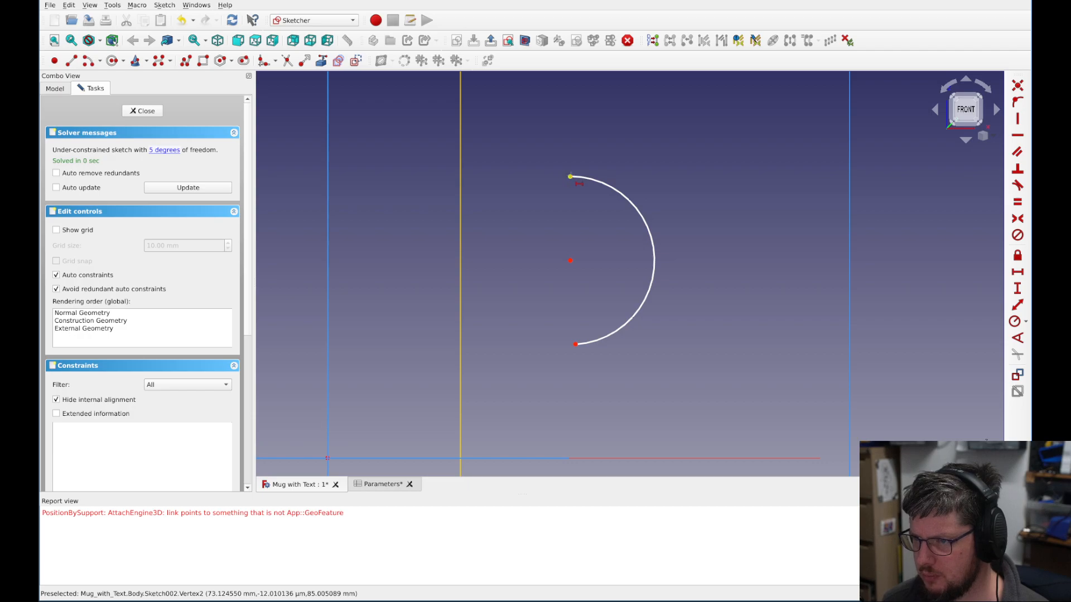
{"action": "left_click", "coordinate": [570, 177]}
{"action": "left_click", "coordinate": [327, 459]}
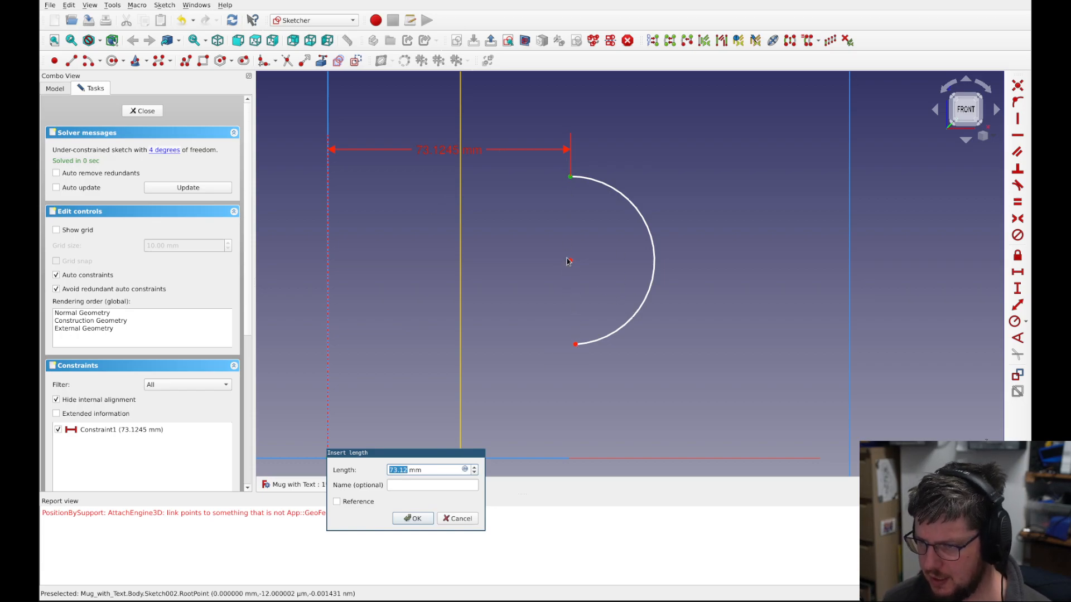
{"action": "left_click", "coordinate": [459, 520]}
{"action": "key", "text": "Escape"}
- Project the datum plane into the handle sketch as an external geometry line
{"action": "scroll", "coordinate": [527, 275], "scroll_direction": "down", "scroll_amount": 3}
{"action": "scroll", "coordinate": [499, 451], "scroll_direction": "up", "scroll_amount": 4}
{"action": "scroll", "coordinate": [538, 216], "scroll_direction": "down", "scroll_amount": 3}
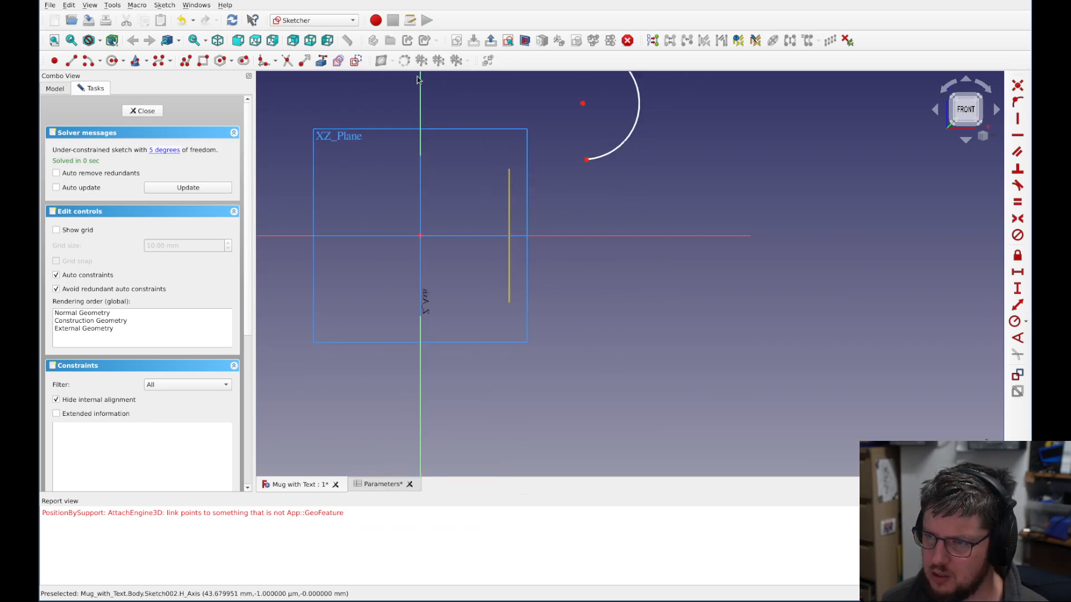
{"action": "left_click", "coordinate": [338, 60]}
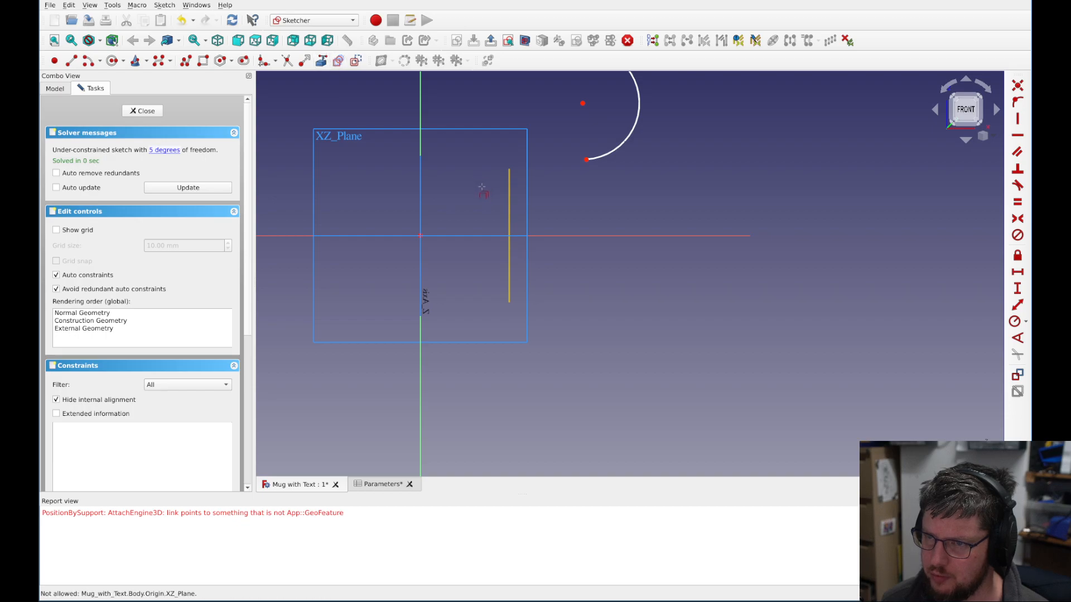
{"action": "left_click", "coordinate": [508, 198]}
{"action": "middle_click_drag", "start_coordinate": [572, 235], "coordinate": [569, 311]}
{"action": "scroll", "coordinate": [512, 274], "scroll_direction": "up", "scroll_amount": 2}
{"action": "key", "text": "Escape"}
- Try to constrain the arc's endpoints and centre onto the projected datum plane line, and undo the attempt
{"action": "scroll", "coordinate": [577, 230], "scroll_direction": "down", "scroll_amount": 2}
{"action": "left_click_drag", "start_coordinate": [587, 124], "coordinate": [608, 255]}
{"action": "left_click", "coordinate": [533, 271]}
{"action": "left_click", "coordinate": [1019, 103]}
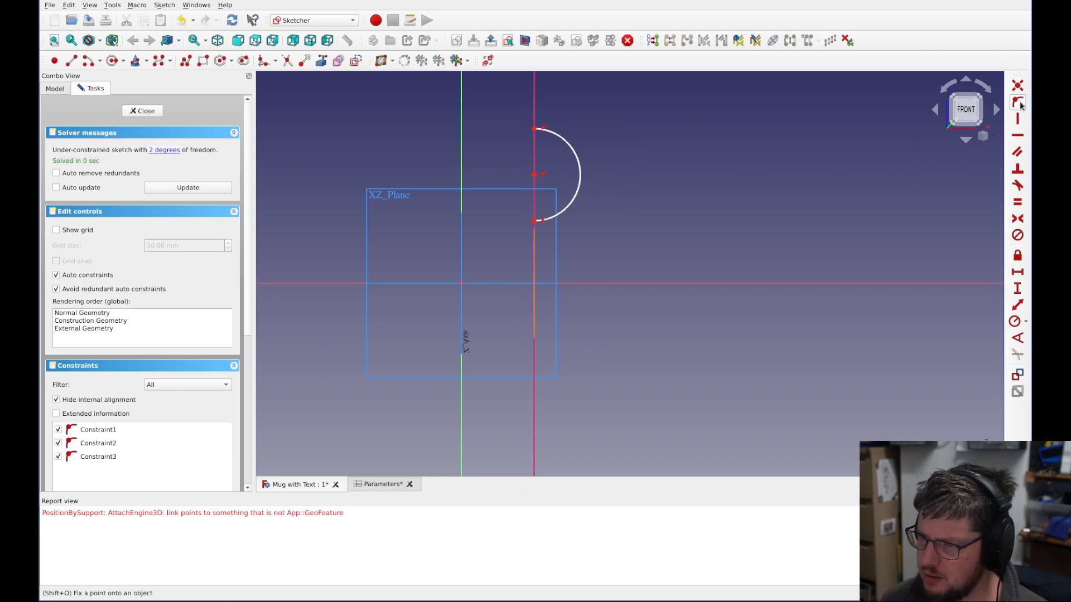
{"action": "left_click_drag", "start_coordinate": [580, 181], "coordinate": [536, 301]}
{"action": "scroll", "coordinate": [596, 189], "scroll_direction": "up", "scroll_amount": 3}
{"action": "key", "text": "ctrl+z"}
{"action": "key", "text": "ctrl+z"}
- Constrain the arc's upper endpoint, lower endpoint and centre onto the projected datum plane line with point-on-object constraints
{"action": "scroll", "coordinate": [532, 222], "scroll_direction": "down", "scroll_amount": 3}
{"action": "scroll", "coordinate": [490, 342], "scroll_direction": "up", "scroll_amount": 3}
{"action": "left_click", "coordinate": [613, 135]}
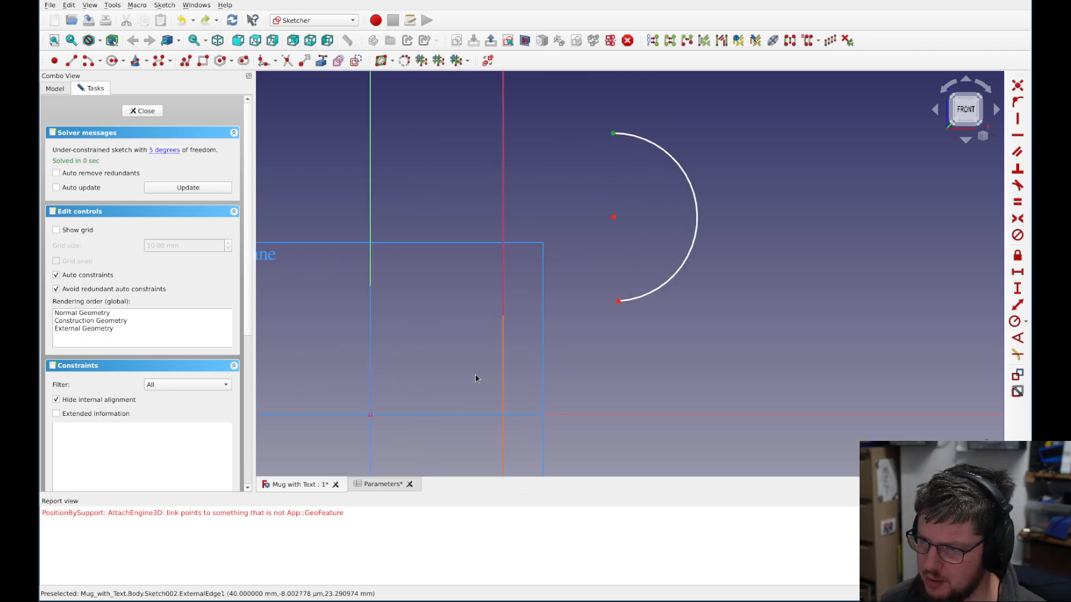
{"action": "left_click", "coordinate": [505, 361]}
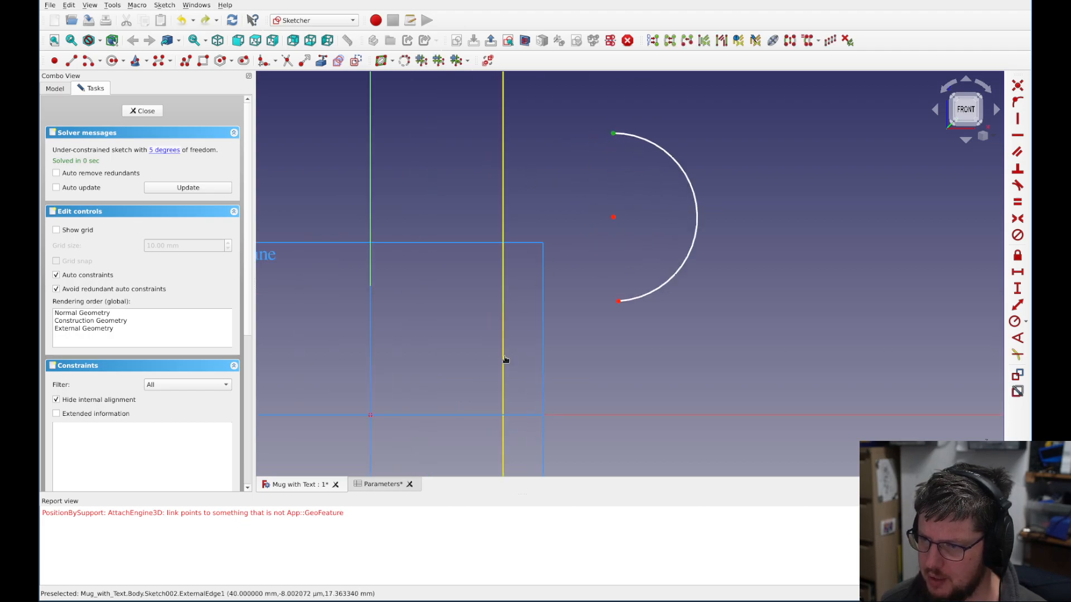
{"action": "left_click", "coordinate": [1017, 102]}
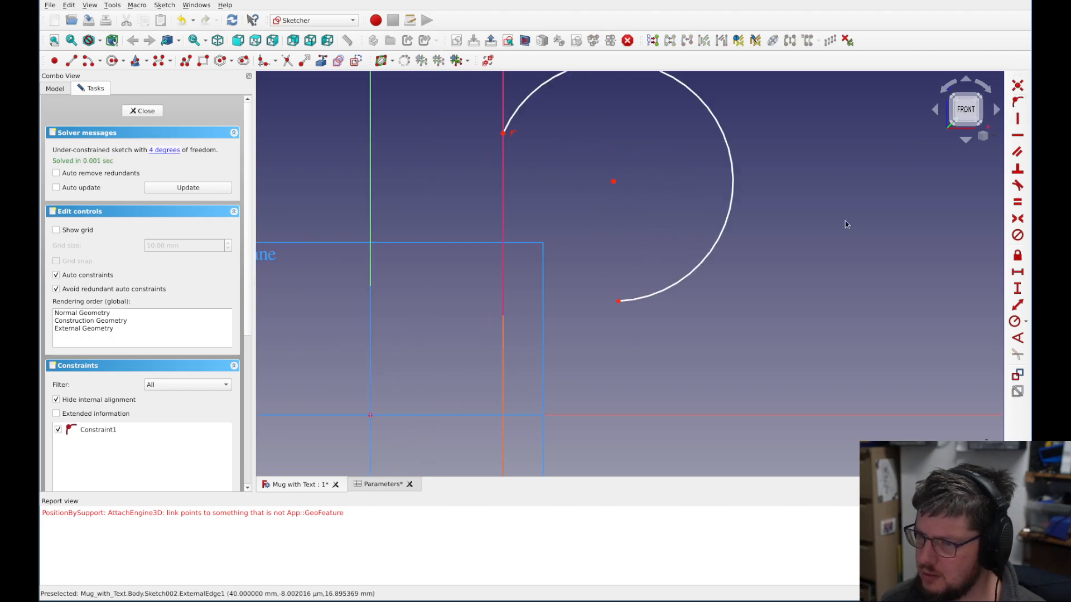
{"action": "left_click", "coordinate": [618, 302]}
{"action": "left_click", "coordinate": [501, 406]}
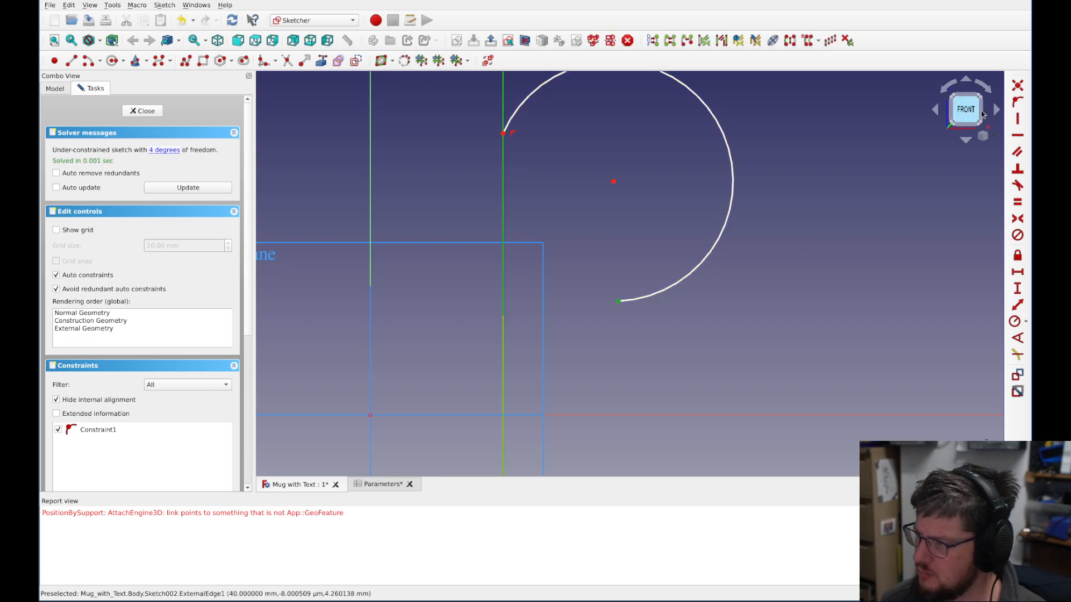
{"action": "left_click", "coordinate": [1017, 102]}
{"action": "left_click_drag", "start_coordinate": [614, 219], "coordinate": [510, 410]}
{"action": "left_click", "coordinate": [510, 409]}
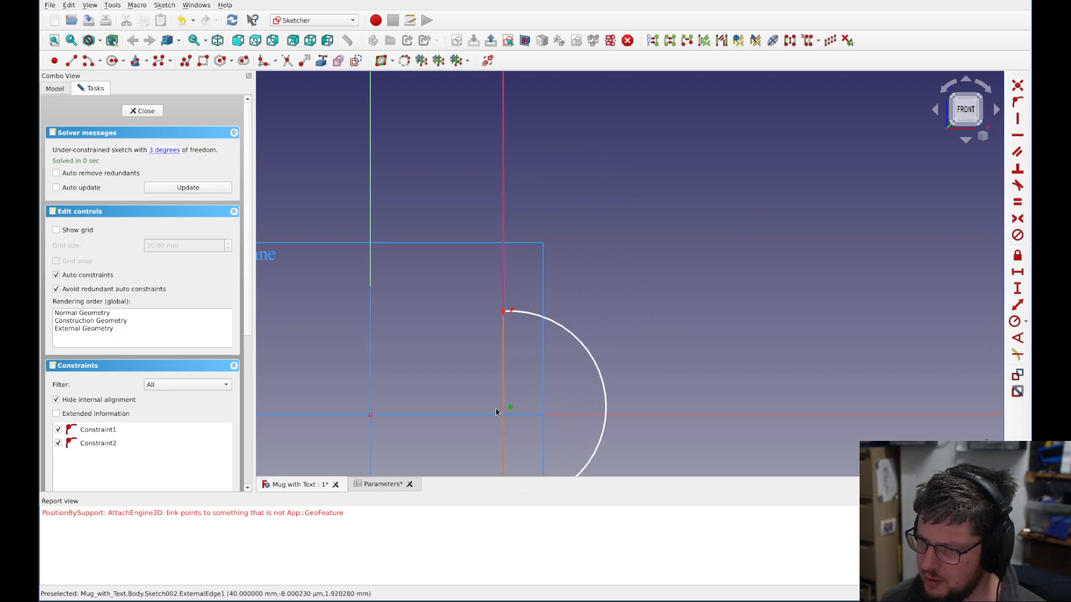
{"action": "left_click", "coordinate": [502, 411]}
{"action": "left_click", "coordinate": [1017, 102]}
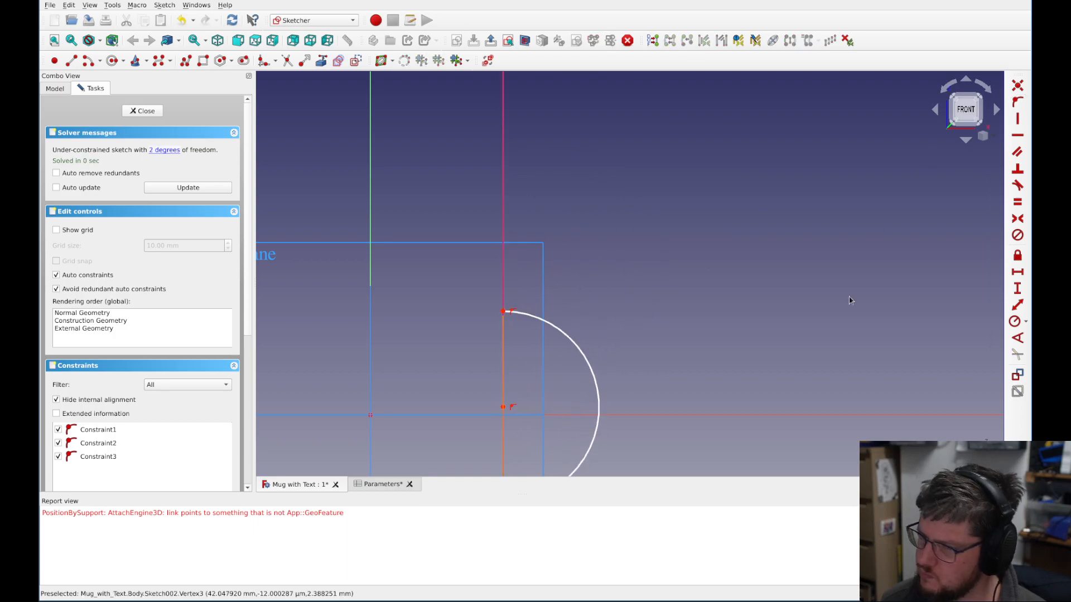
- Align the handle arc's centre with the sketch origin using a horizontal constraint
{"action": "middle_click_drag", "start_coordinate": [745, 320], "coordinate": [829, 150]}
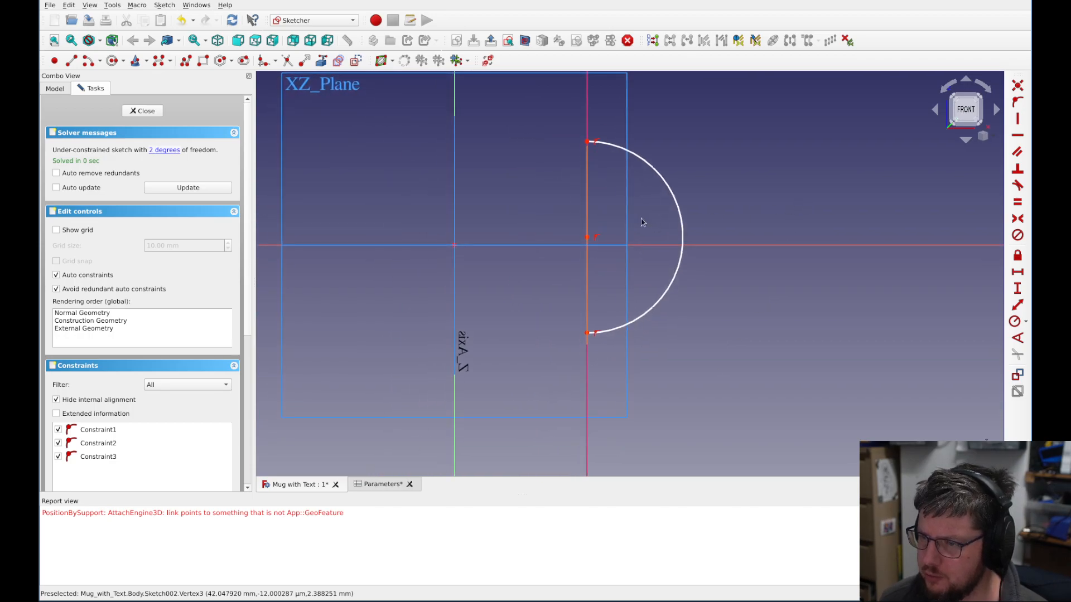
{"action": "mouse_move", "coordinate": [586, 142]}
{"action": "left_mouse_down"}
{"action": "mouse_move", "coordinate": [584, 182]}
{"action": "mouse_move", "coordinate": [586, 162]}
{"action": "left_mouse_up"}
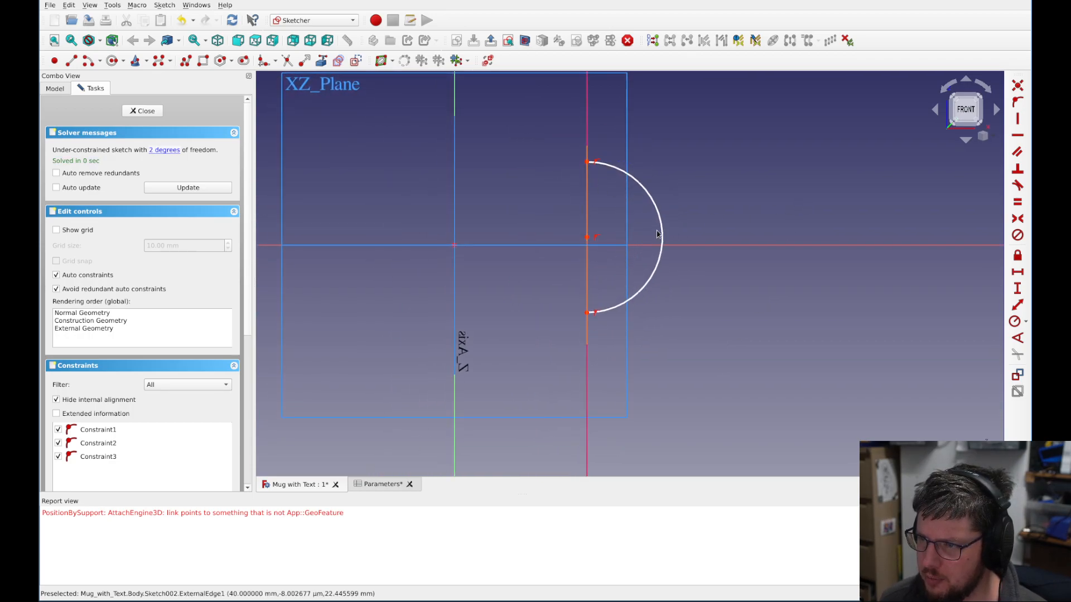
{"action": "mouse_move", "coordinate": [664, 232]}
{"action": "left_mouse_down"}
{"action": "mouse_move", "coordinate": [696, 215]}
{"action": "mouse_move", "coordinate": [656, 224]}
{"action": "left_mouse_up"}
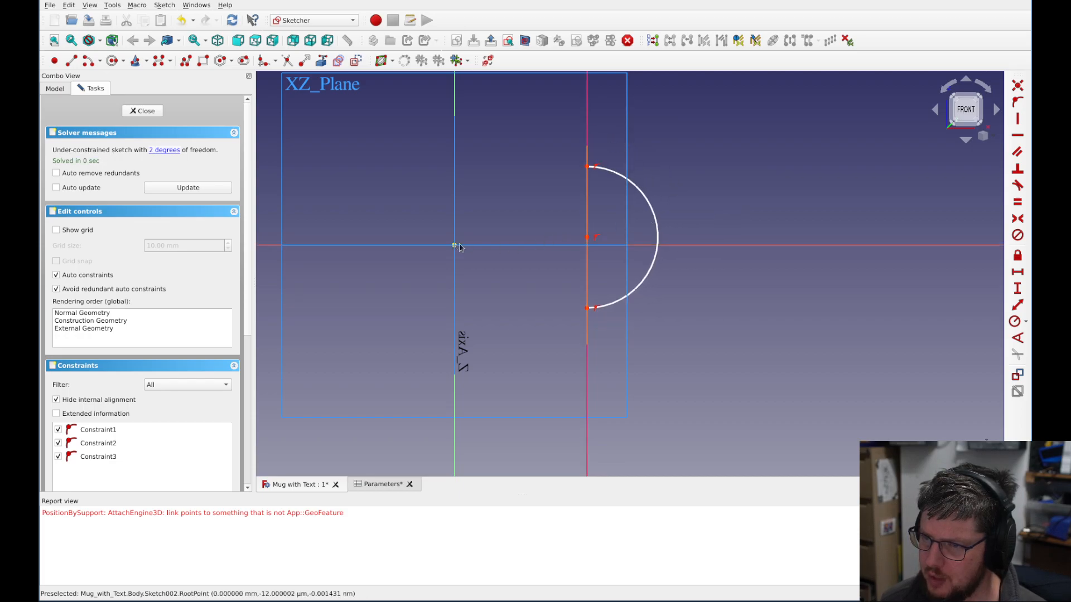
{"action": "scroll", "coordinate": [576, 262], "scroll_direction": "up", "scroll_amount": 2}
{"action": "left_click_drag", "start_coordinate": [593, 229], "coordinate": [576, 203]}
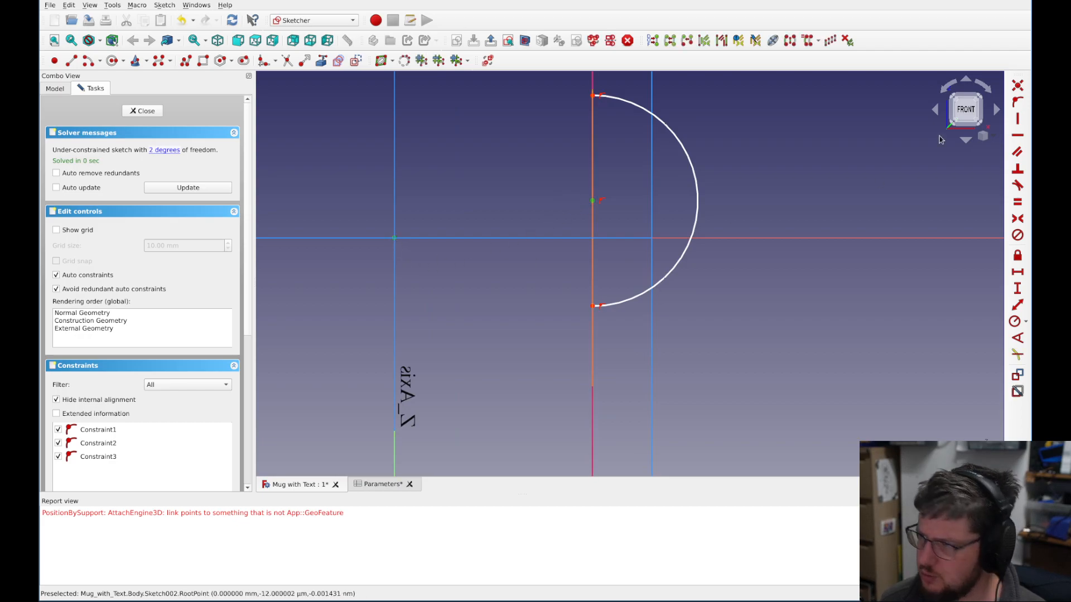
{"action": "left_click", "coordinate": [1017, 135]}
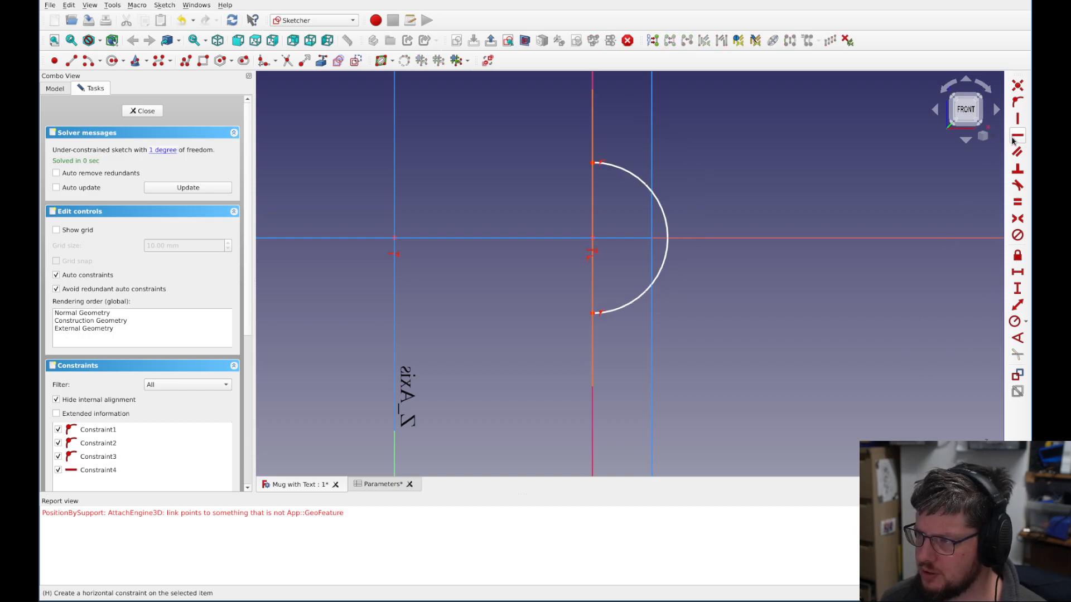
- Resize the handle arc several times to test its remaining freedom of movement
{"action": "left_click_drag", "start_coordinate": [666, 267], "coordinate": [708, 250]}
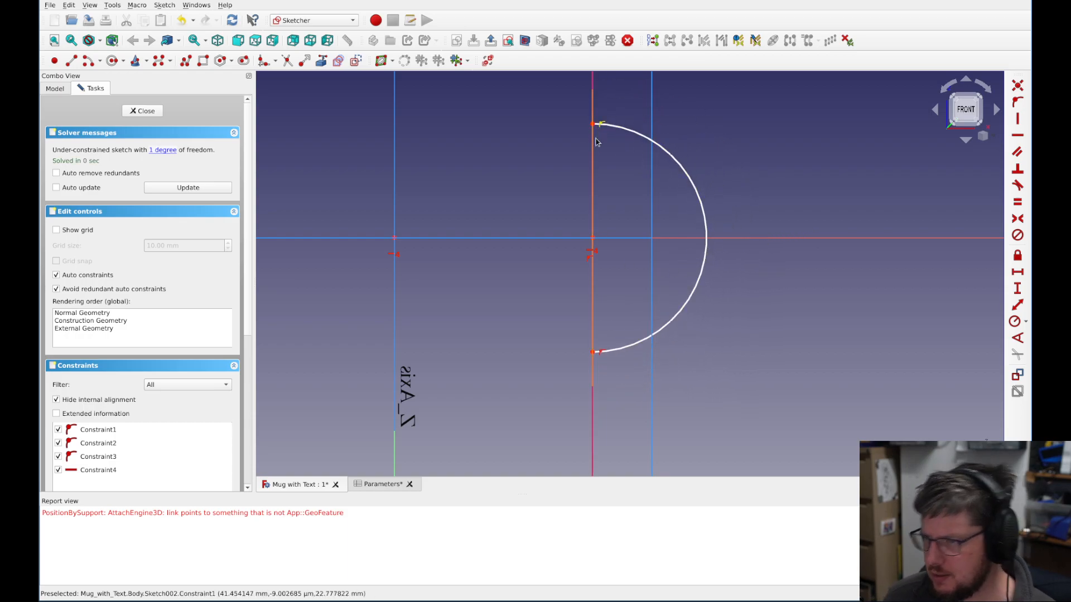
{"action": "mouse_move", "coordinate": [628, 357]}
{"action": "left_mouse_down"}
{"action": "mouse_move", "coordinate": [617, 454]}
{"action": "mouse_move", "coordinate": [616, 359]}
{"action": "mouse_move", "coordinate": [627, 478]}
{"action": "mouse_move", "coordinate": [661, 276]}
{"action": "mouse_move", "coordinate": [666, 310]}
{"action": "mouse_move", "coordinate": [629, 444]}
{"action": "left_mouse_up"}
{"action": "scroll", "coordinate": [640, 306], "scroll_direction": "down", "scroll_amount": 2}
{"action": "scroll", "coordinate": [638, 127], "scroll_direction": "up", "scroll_amount": 2}
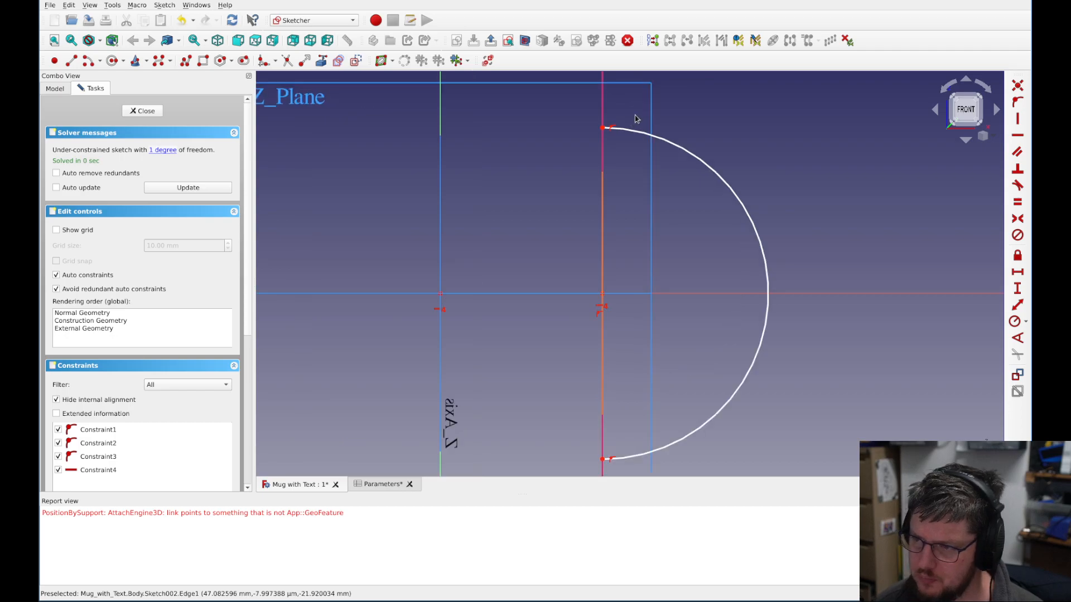
{"action": "left_click_drag", "start_coordinate": [660, 139], "coordinate": [666, 264]}
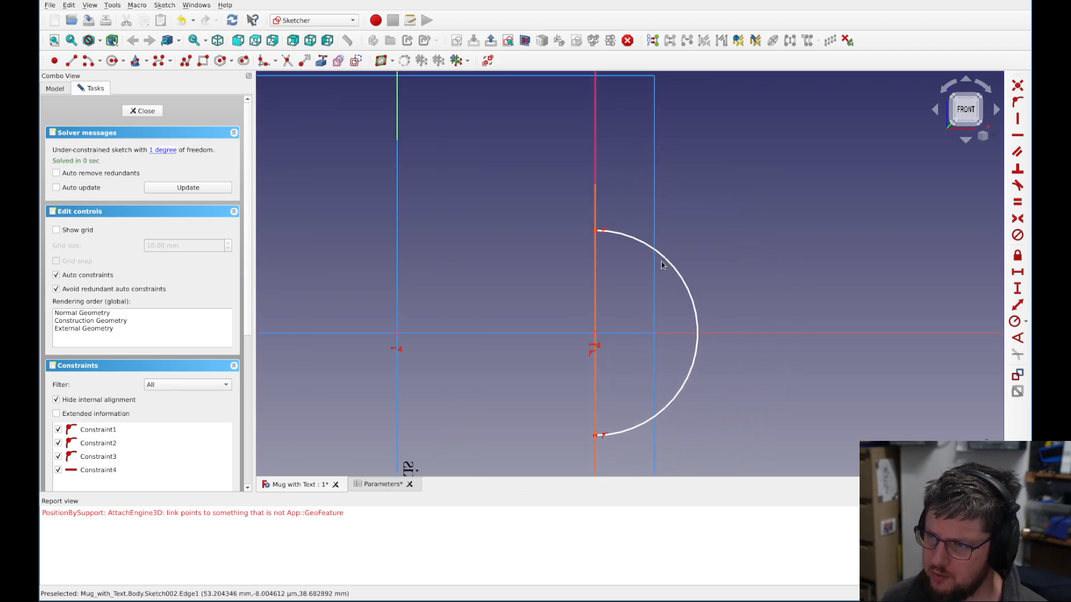
- Show the Pocket feature and compare the handle arc's position with the mug body
{"action": "left_click", "coordinate": [55, 88]}
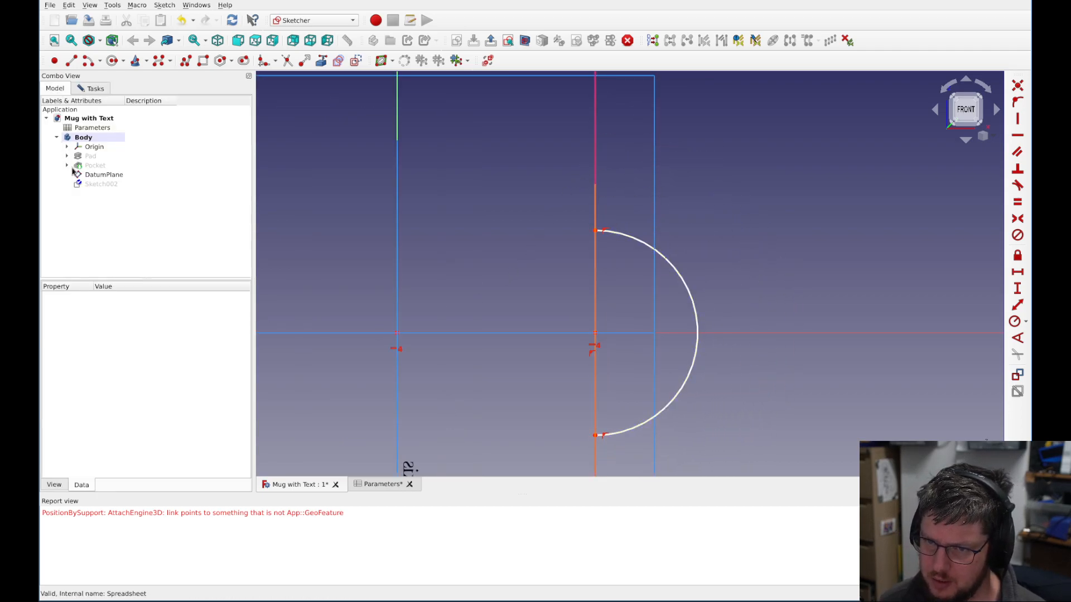
{"action": "left_click", "coordinate": [95, 165]}
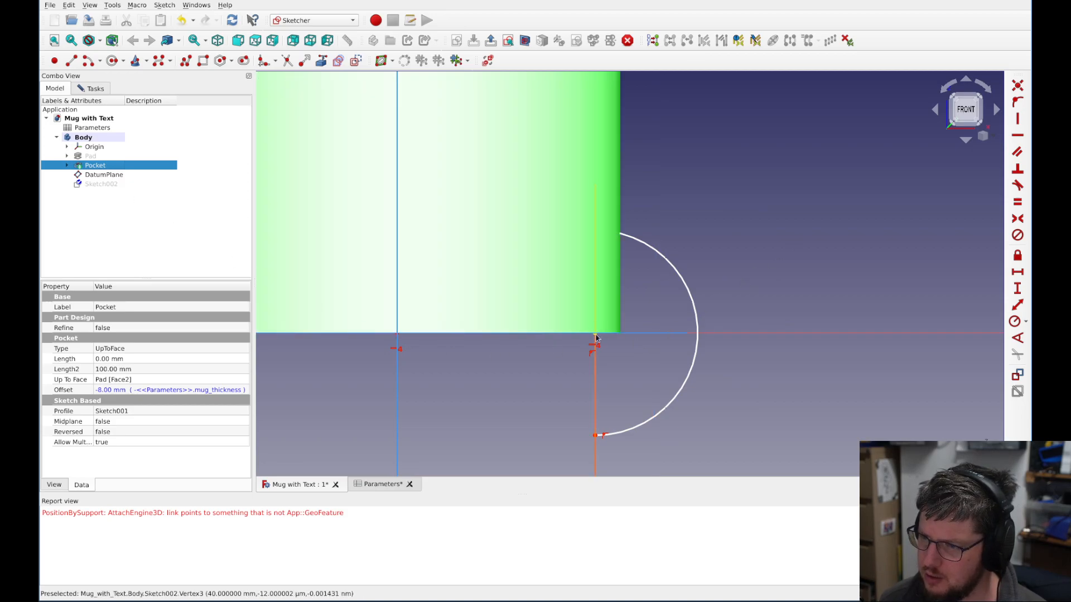
{"action": "scroll", "coordinate": [678, 181], "scroll_direction": "down", "scroll_amount": 3}
{"action": "mouse_move", "coordinate": [690, 142]}
{"action": "middle_mouse_down"}
{"action": "mouse_move", "coordinate": [700, 287]}
{"action": "mouse_move", "coordinate": [696, 277]}
{"action": "middle_mouse_up"}
{"action": "mouse_move", "coordinate": [743, 307]}
{"action": "middle_mouse_down"}
{"action": "mouse_move", "coordinate": [736, 232]}
{"action": "mouse_move", "coordinate": [649, 309]}
{"action": "middle_mouse_up"}
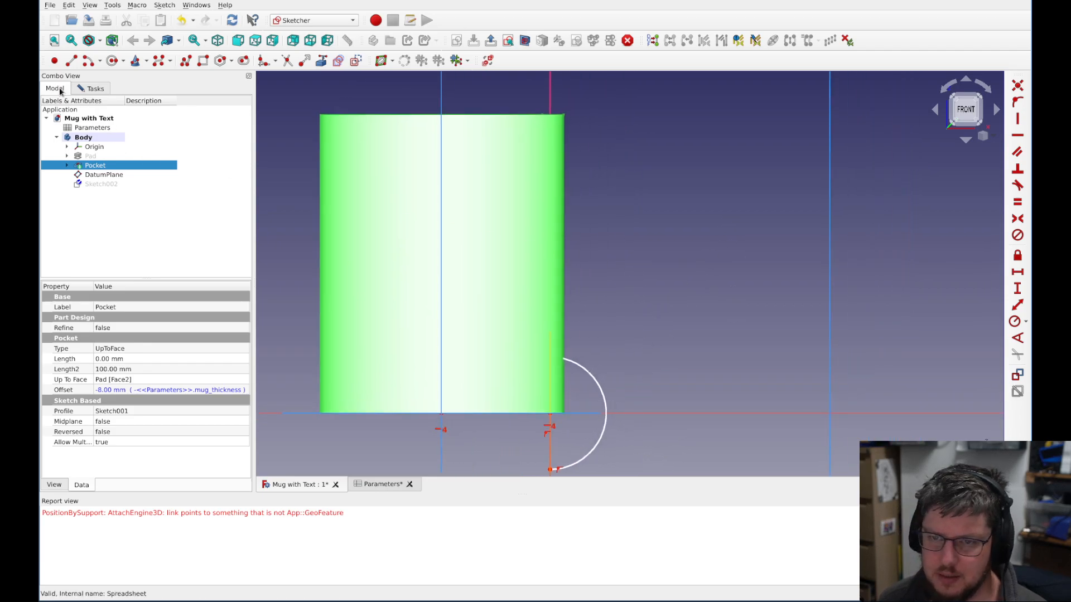
- Make the mug's Pad symmetric to its sketch plane and accept the change
{"action": "left_click", "coordinate": [91, 157]}
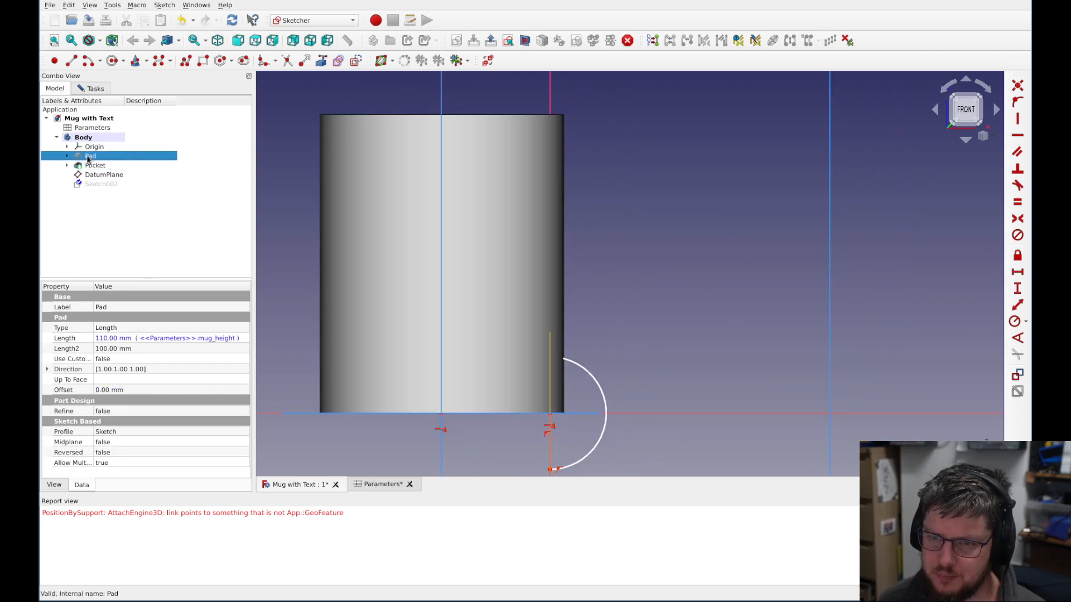
{"action": "key", "text": "space"}
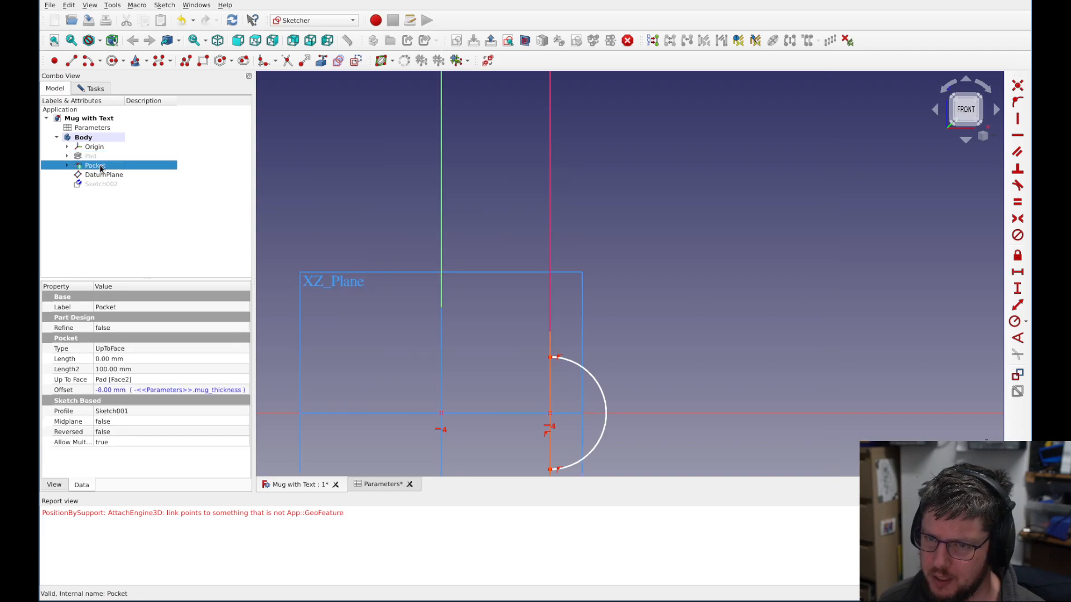
{"action": "double_click", "coordinate": [91, 156]}
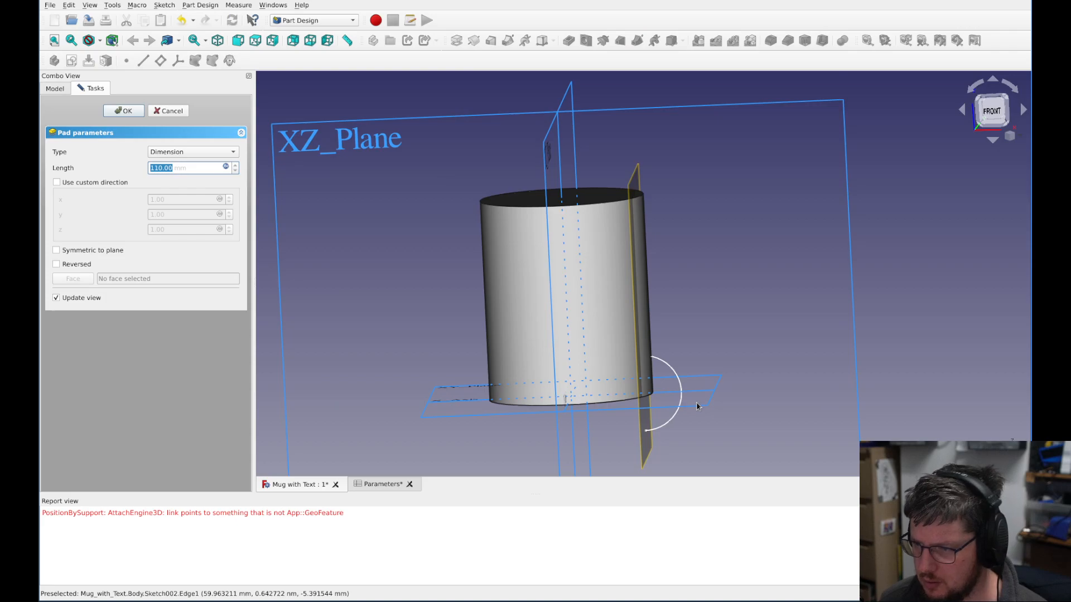
{"action": "mouse_move", "coordinate": [709, 353]}
{"action": "middle_mouse_down"}
{"action": "mouse_move", "coordinate": [650, 374]}
{"action": "mouse_move", "coordinate": [719, 330]}
{"action": "mouse_move", "coordinate": [760, 366]}
{"action": "mouse_move", "coordinate": [736, 390]}
{"action": "mouse_move", "coordinate": [710, 347]}
{"action": "middle_mouse_up"}
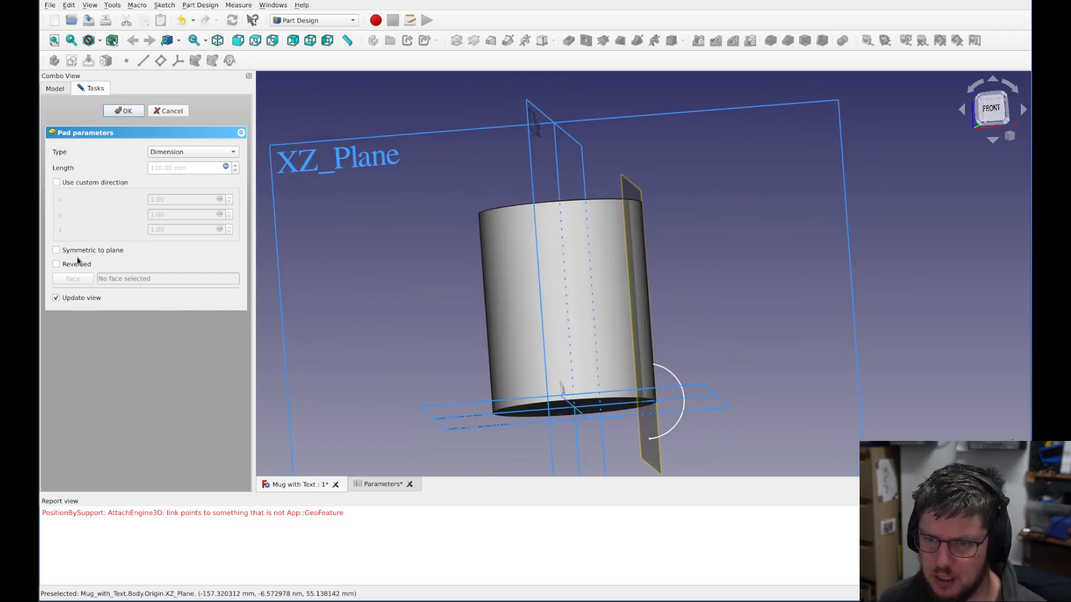
{"action": "left_click", "coordinate": [88, 251]}
{"action": "key", "text": "1"}
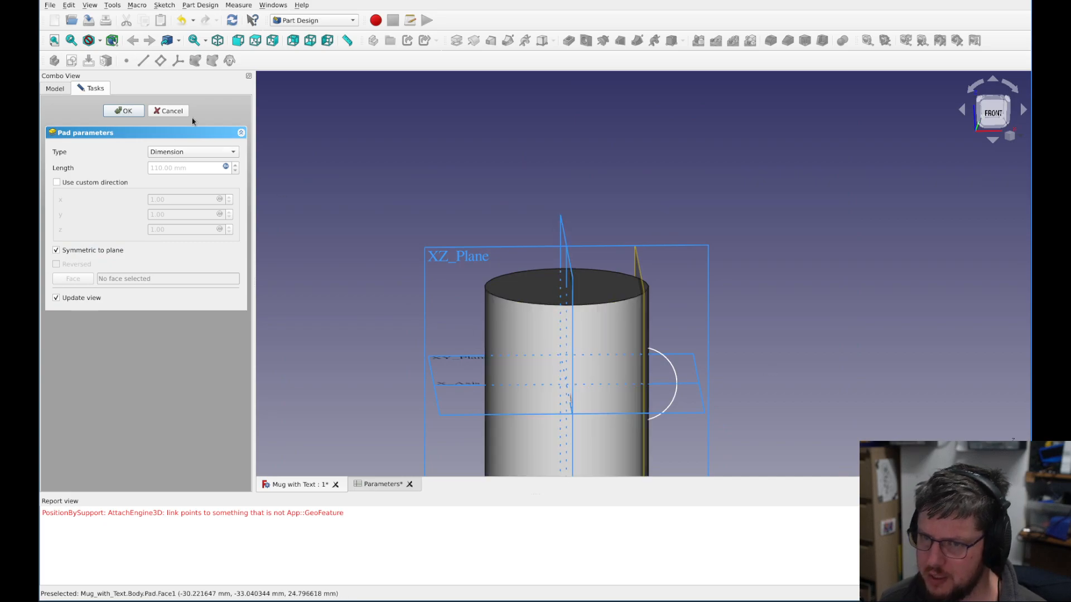
{"action": "left_click", "coordinate": [124, 111]}
- Reopen the handle sketch and enlarge the arc so that it spans most of the mug's height
{"action": "middle_click_drag", "start_coordinate": [801, 409], "coordinate": [740, 274]}
{"action": "left_click", "coordinate": [55, 90]}
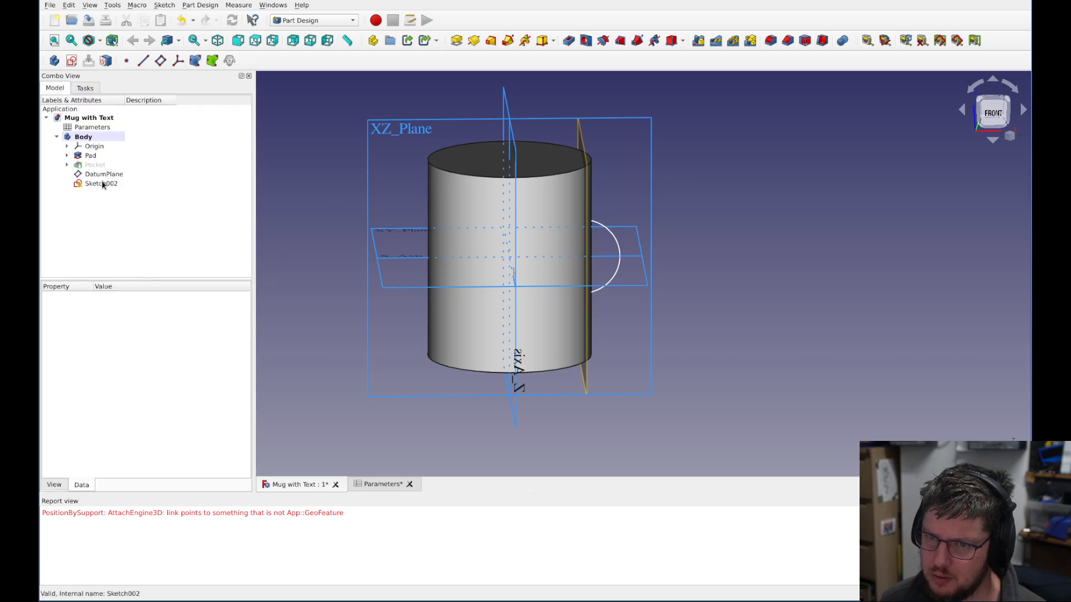
{"action": "double_click", "coordinate": [102, 185]}
{"action": "scroll", "coordinate": [639, 299], "scroll_direction": "up", "scroll_amount": 5}
{"action": "left_click_drag", "start_coordinate": [622, 272], "coordinate": [646, 278]}
{"action": "scroll", "coordinate": [595, 197], "scroll_direction": "down", "scroll_amount": 3}
{"action": "middle_click_drag", "start_coordinate": [624, 187], "coordinate": [682, 221]}
{"action": "scroll", "coordinate": [664, 225], "scroll_direction": "up", "scroll_amount": 1}
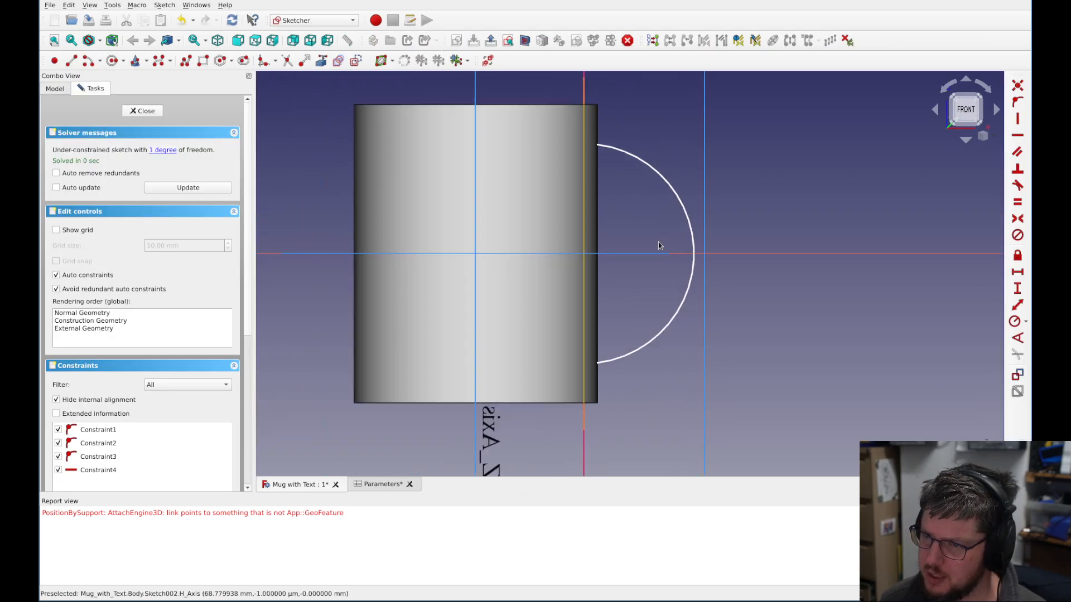
- Hide the mug's solid features so that only the handle sketch geometry and planes are shown
{"action": "left_click", "coordinate": [49, 90]}
{"action": "left_click", "coordinate": [96, 176]}
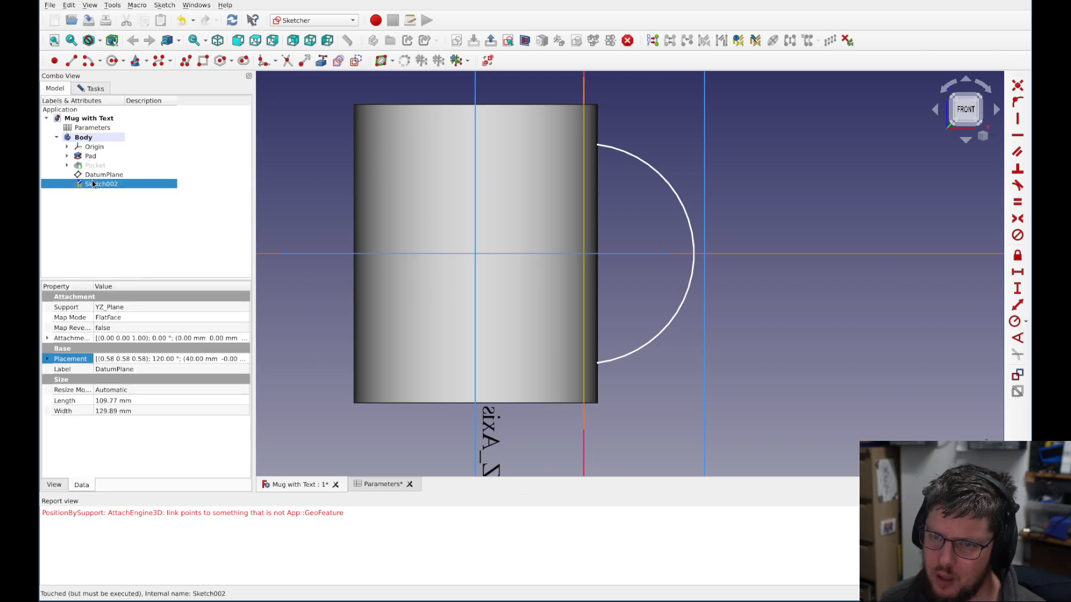
{"action": "left_click", "coordinate": [95, 167]}
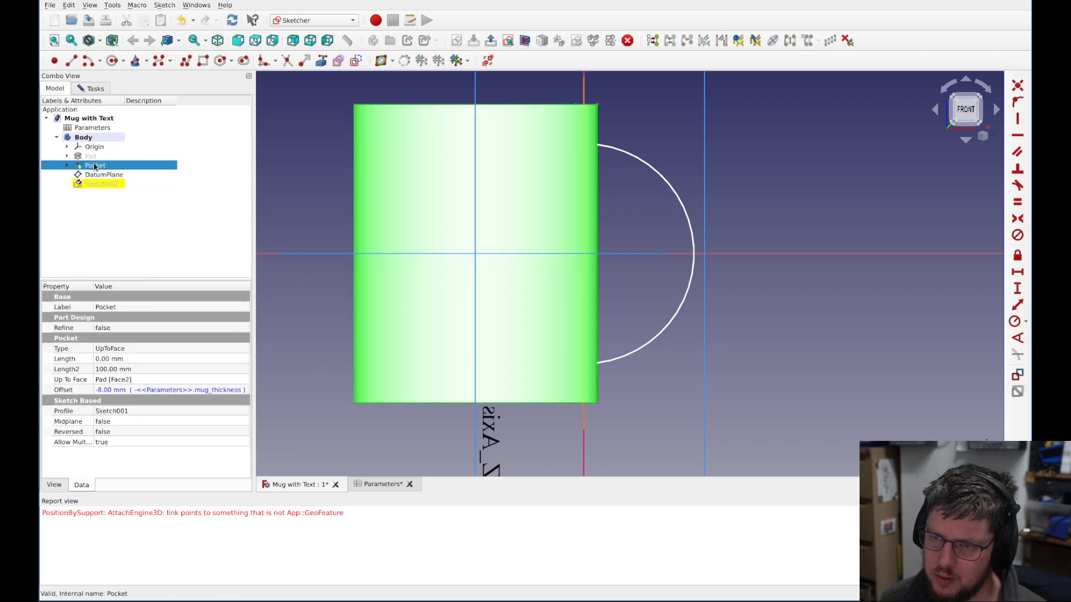
{"action": "left_click", "coordinate": [93, 157]}
{"action": "key", "text": "space"}
{"action": "left_click", "coordinate": [89, 166]}
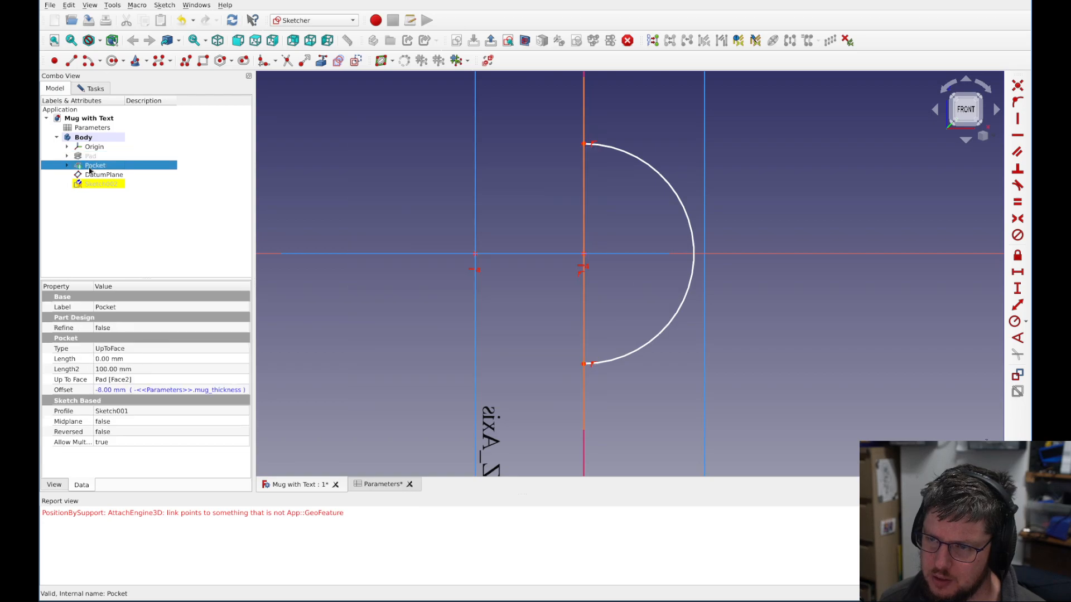
- Return to the sketch editing controls and select the geometry that is still under-constrained
{"action": "scroll", "coordinate": [411, 251], "scroll_direction": "up", "scroll_amount": 3}
{"action": "left_click", "coordinate": [80, 88]}
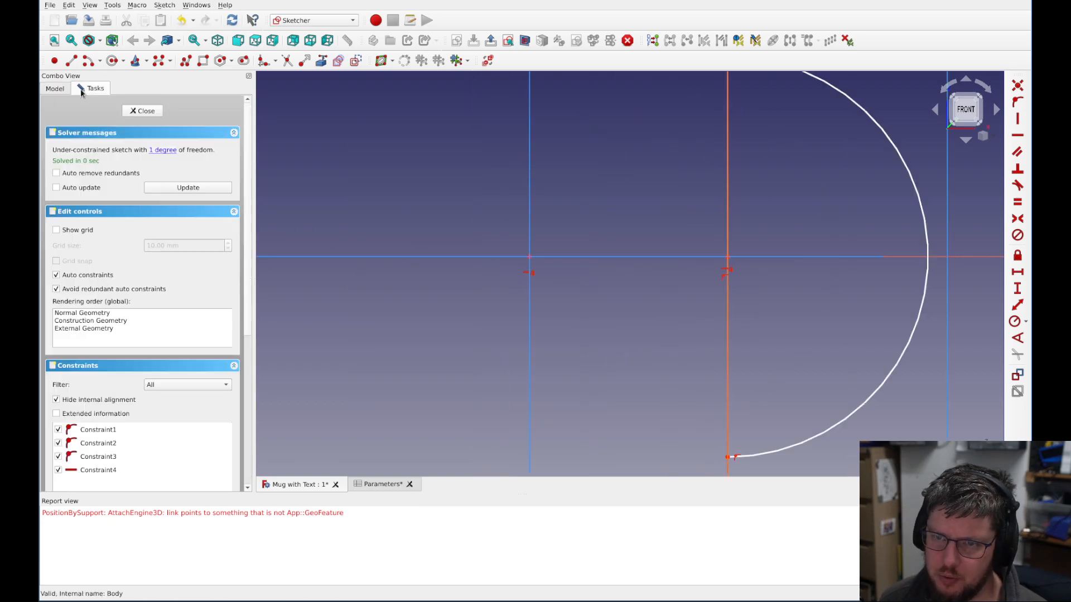
{"action": "left_click", "coordinate": [162, 150]}
{"action": "scroll", "coordinate": [530, 257], "scroll_direction": "down", "scroll_amount": 3}
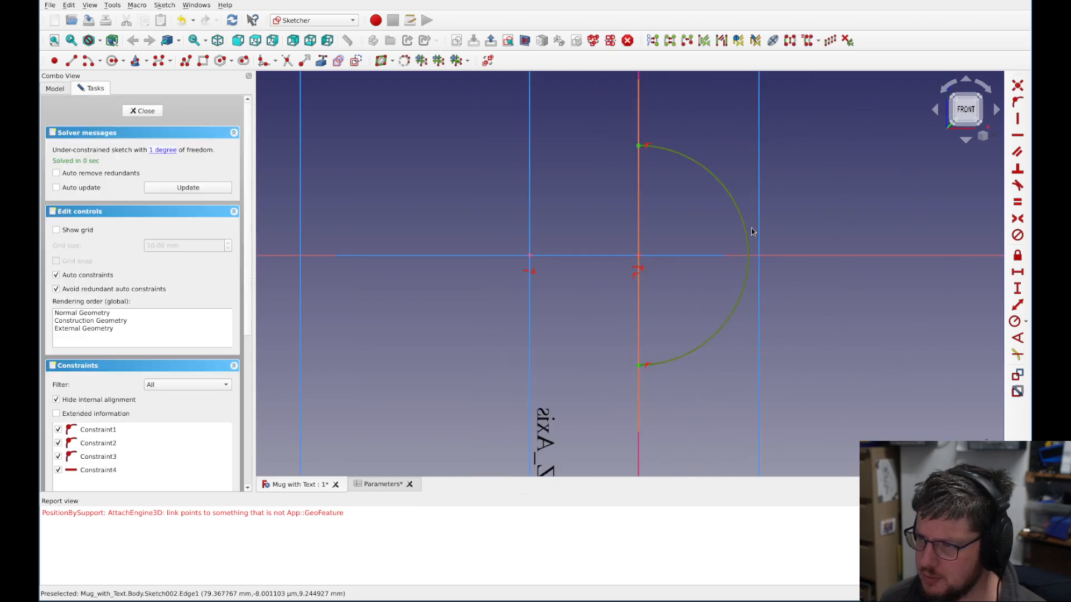
- Show the Pocket and add the mug's upper outer rim corner to the handle sketch as external geometry
{"action": "left_click", "coordinate": [672, 234]}
{"action": "left_click", "coordinate": [55, 89]}
{"action": "left_click", "coordinate": [101, 176]}
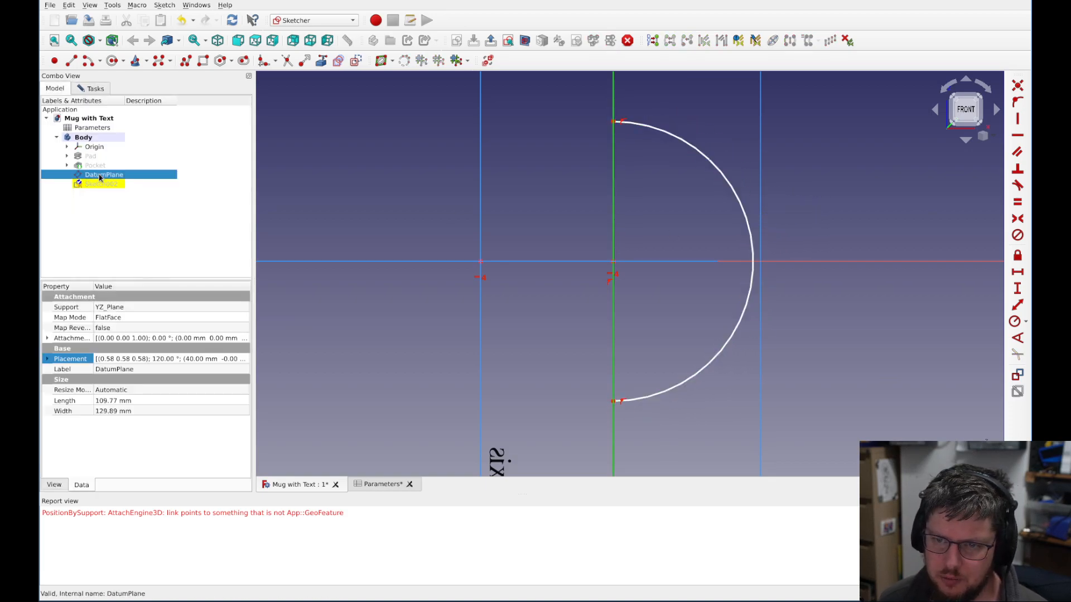
{"action": "left_click", "coordinate": [100, 166]}
{"action": "key", "text": "space"}
{"action": "left_click", "coordinate": [762, 326]}
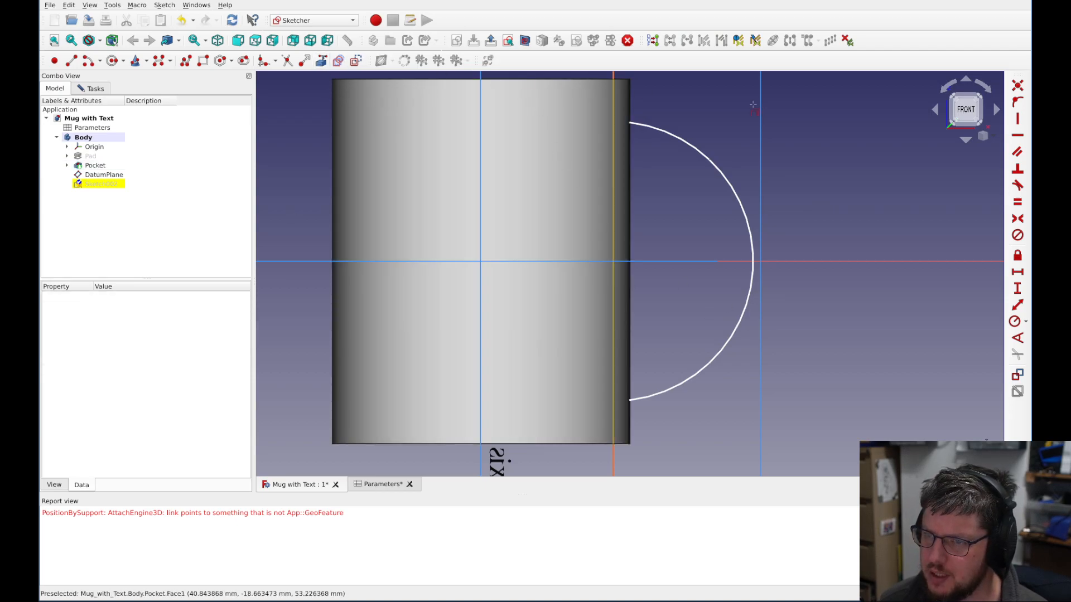
{"action": "middle_click_drag", "start_coordinate": [750, 111], "coordinate": [717, 235]}
{"action": "scroll", "coordinate": [622, 209], "scroll_direction": "up", "scroll_amount": 5}
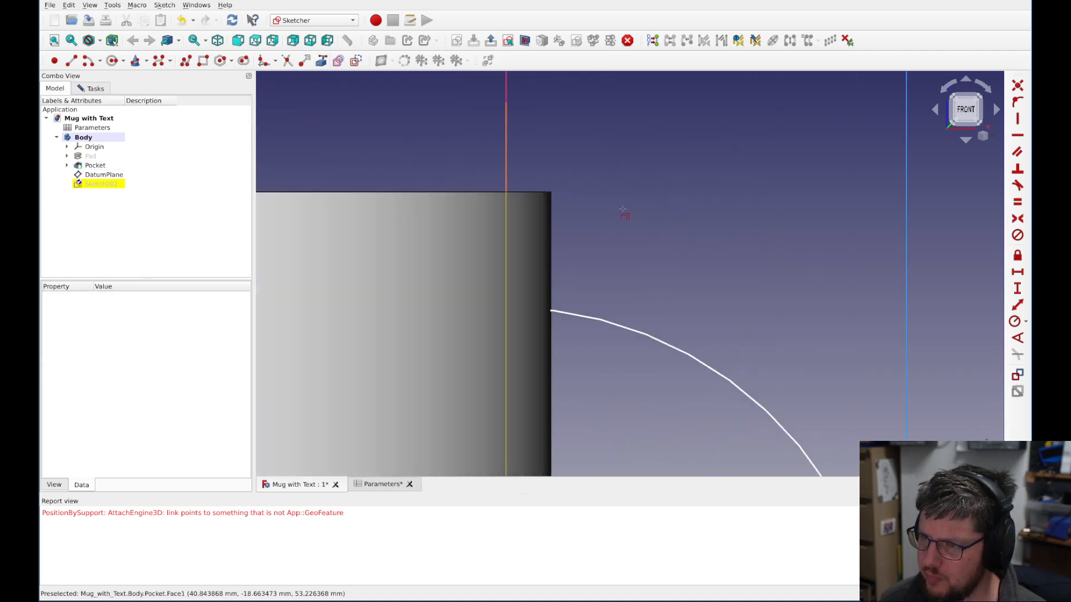
{"action": "left_click", "coordinate": [552, 191]}
{"action": "scroll", "coordinate": [626, 249], "scroll_direction": "down", "scroll_amount": 3}
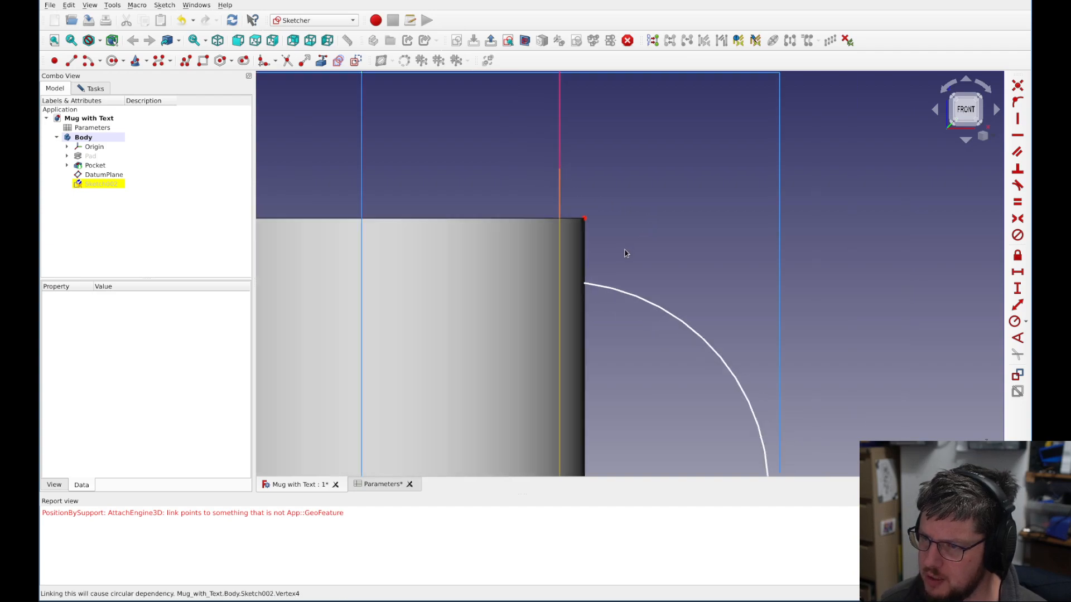
- Hide the Pocket so that only the handle sketch geometry, planes and projected rim point remain
{"action": "left_click", "coordinate": [101, 175]}
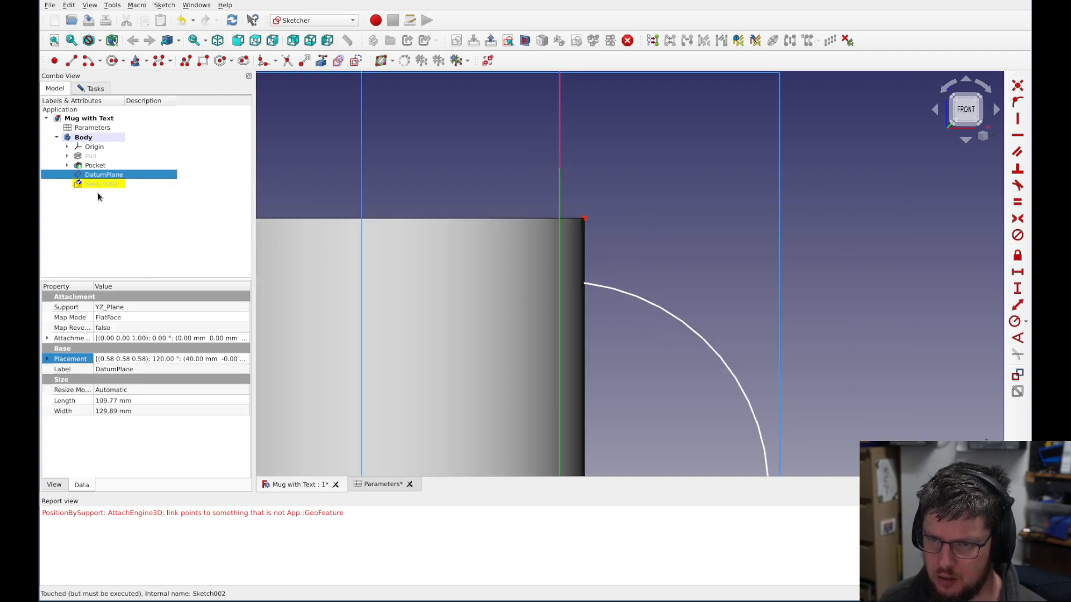
{"action": "left_click", "coordinate": [98, 167]}
{"action": "key", "text": "space"}
{"action": "left_click", "coordinate": [693, 237]}
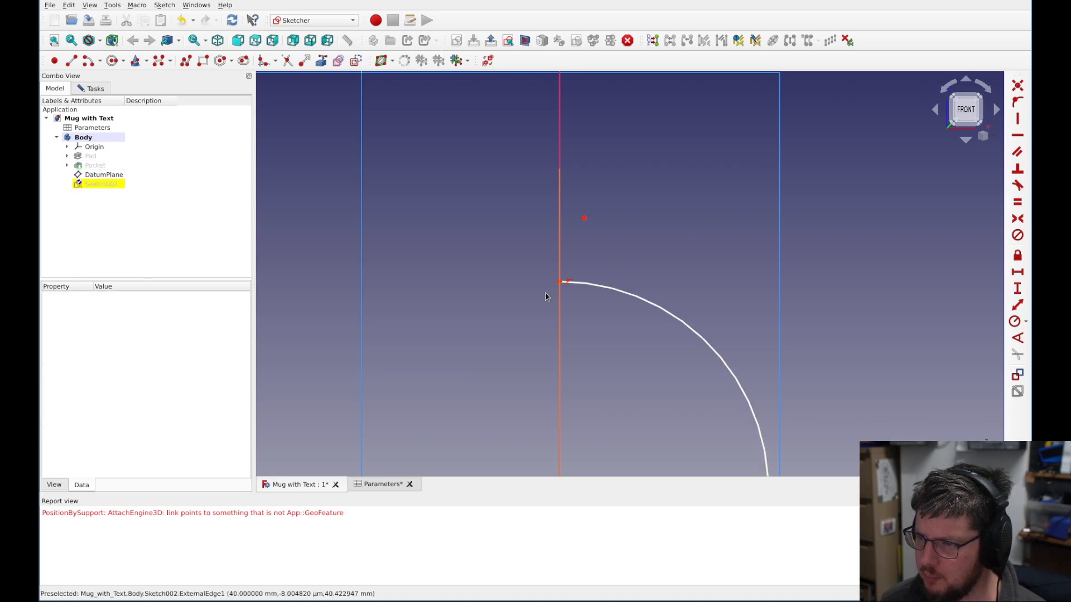
- Constrain the vertical distance between the projected rim point and the arc's upper endpoint with the formula <<Parameters>>.handle_offset
{"action": "left_click", "coordinate": [585, 222]}
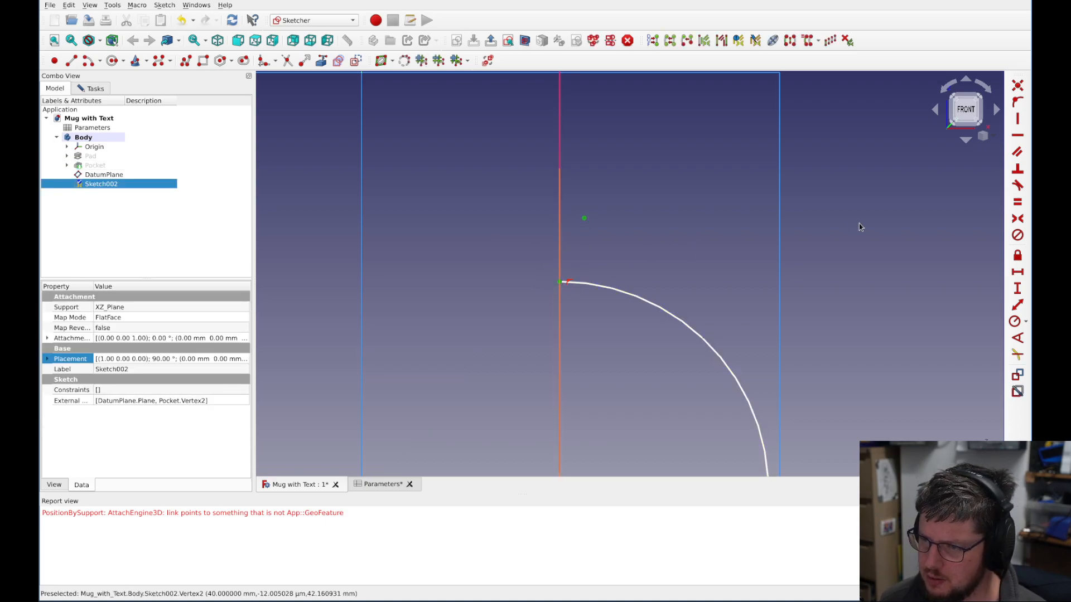
{"action": "left_click", "coordinate": [1014, 289]}
{"action": "key", "text": "equal"}
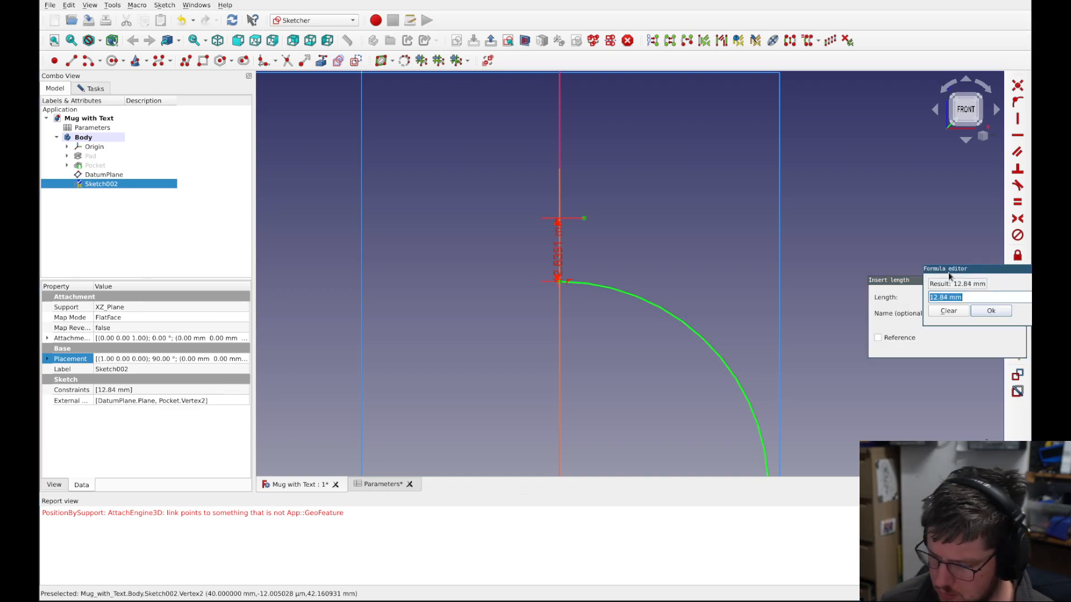
{"action": "type", "text": "<<P"}
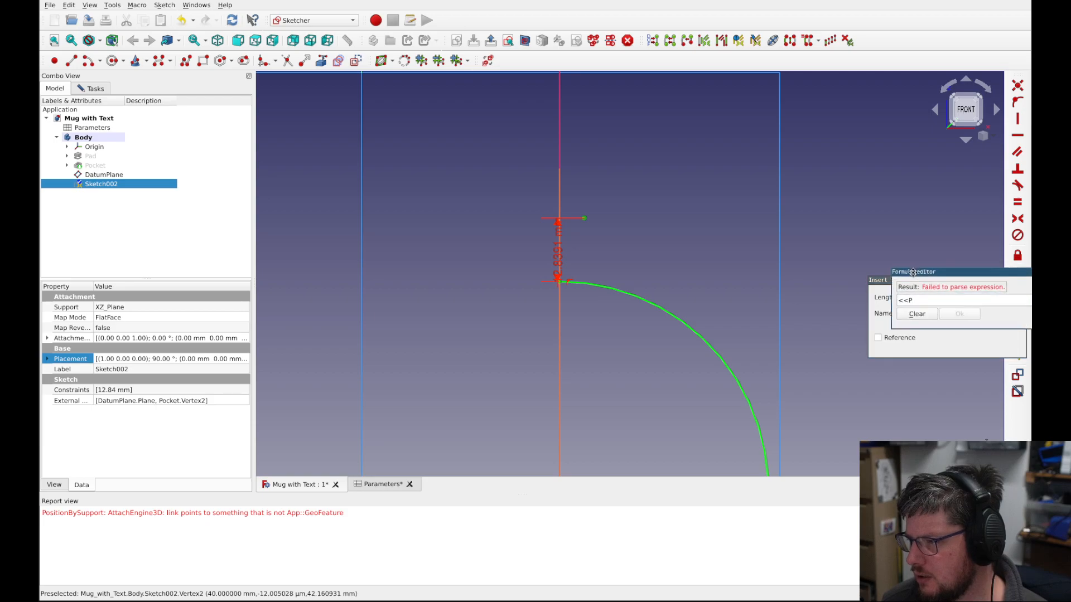
{"action": "left_click_drag", "start_coordinate": [939, 269], "coordinate": [459, 281]}
{"action": "type", "text": "arameters>>.m"}
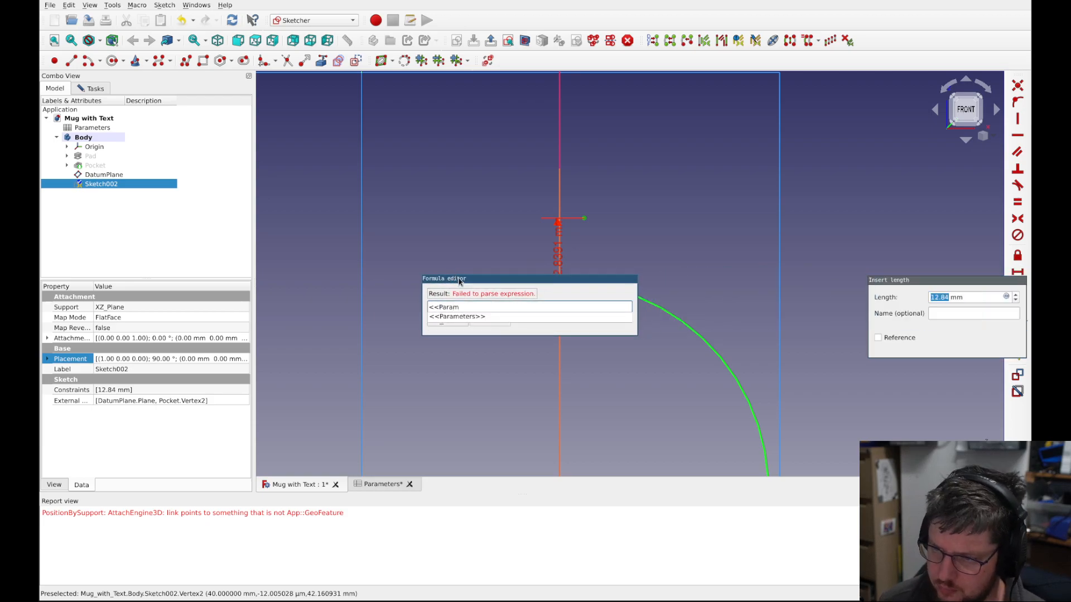
{"action": "key", "text": "Down"}
{"action": "type", "text": "m"}
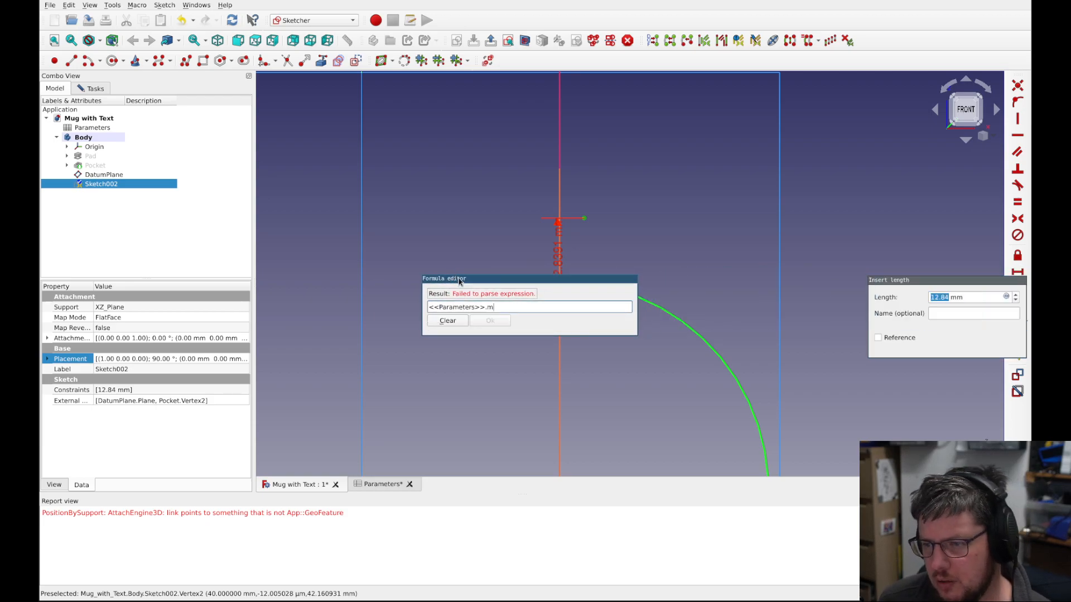
{"action": "key", "text": "BackSpace"}
{"action": "type", "text": "of"}
{"action": "key", "text": "Down"}
{"action": "key", "text": "Return"}
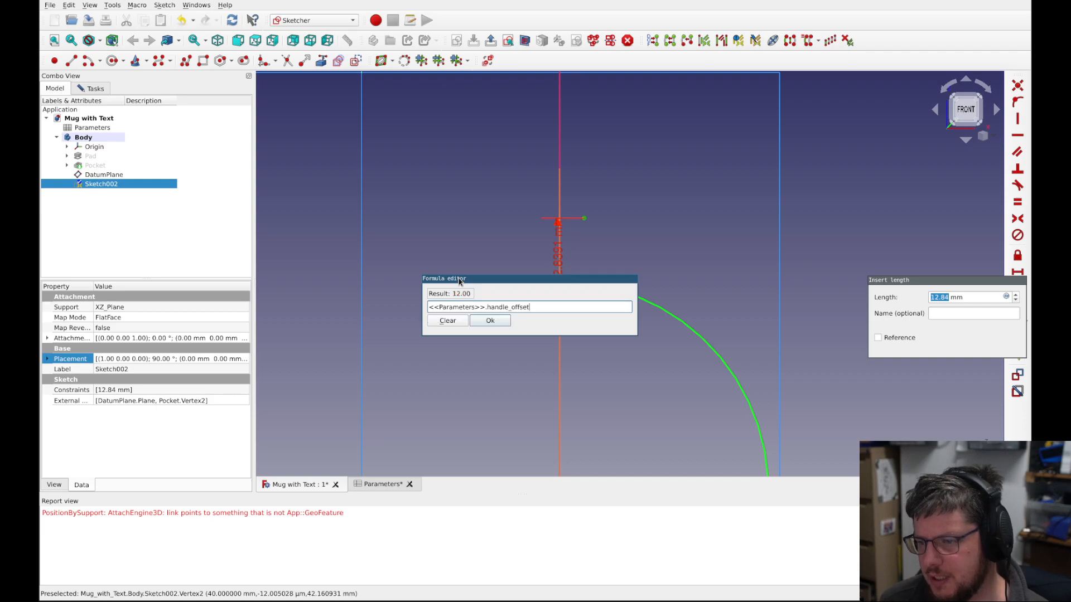
{"action": "left_click", "coordinate": [503, 320]}
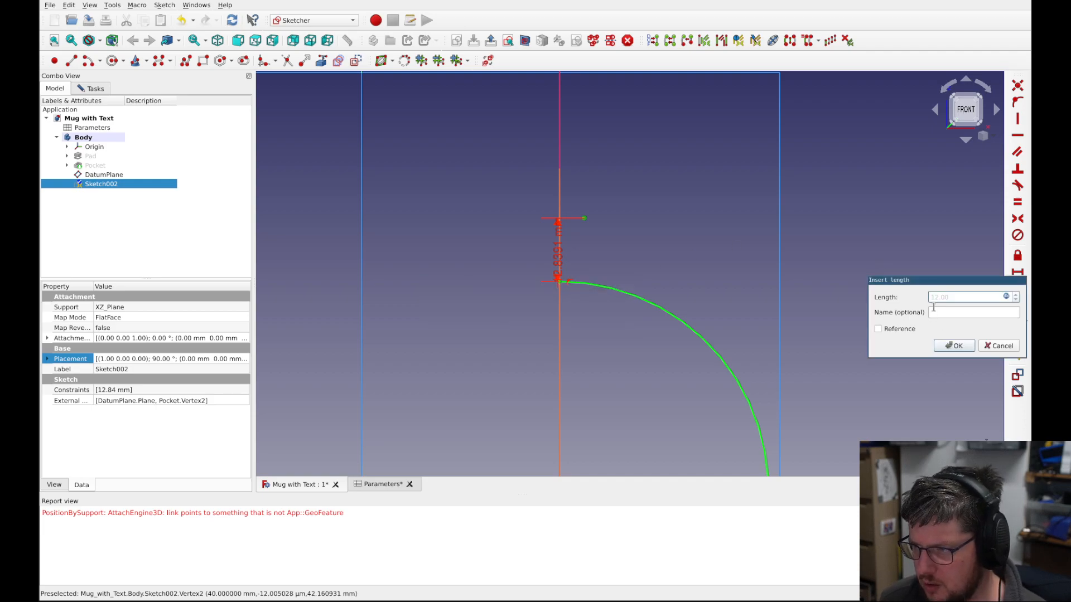
{"action": "left_click", "coordinate": [953, 346]}
- Show the Pocket again and check the handle arc against the mug body
{"action": "scroll", "coordinate": [788, 313], "scroll_direction": "down", "scroll_amount": 3}
{"action": "scroll", "coordinate": [869, 399], "scroll_direction": "up", "scroll_amount": 2}
{"action": "middle_click_drag", "start_coordinate": [869, 398], "coordinate": [791, 231]}
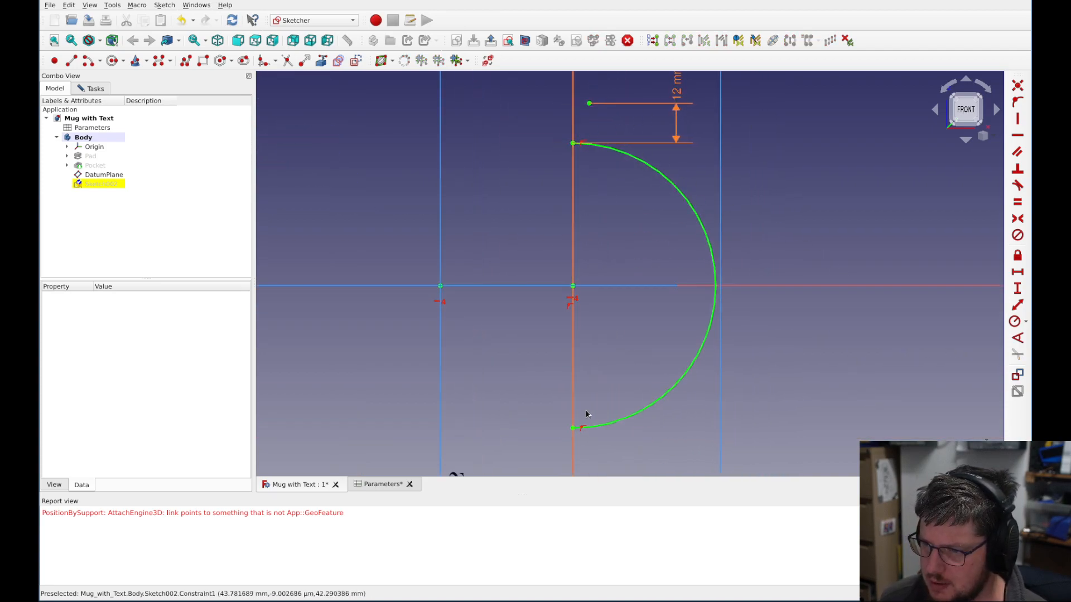
{"action": "left_click", "coordinate": [95, 165]}
{"action": "key", "text": "space"}
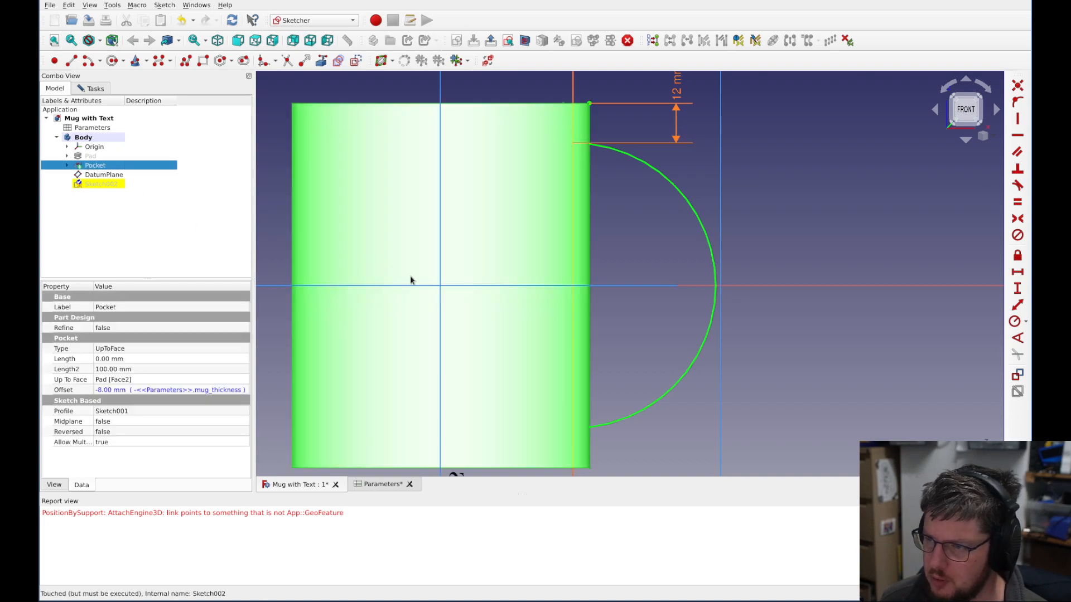
{"action": "left_click", "coordinate": [747, 393]}
{"action": "scroll", "coordinate": [603, 311], "scroll_direction": "down", "scroll_amount": 2}
{"action": "scroll", "coordinate": [660, 433], "scroll_direction": "up", "scroll_amount": 4}
{"action": "scroll", "coordinate": [608, 419], "scroll_direction": "down", "scroll_amount": 4}
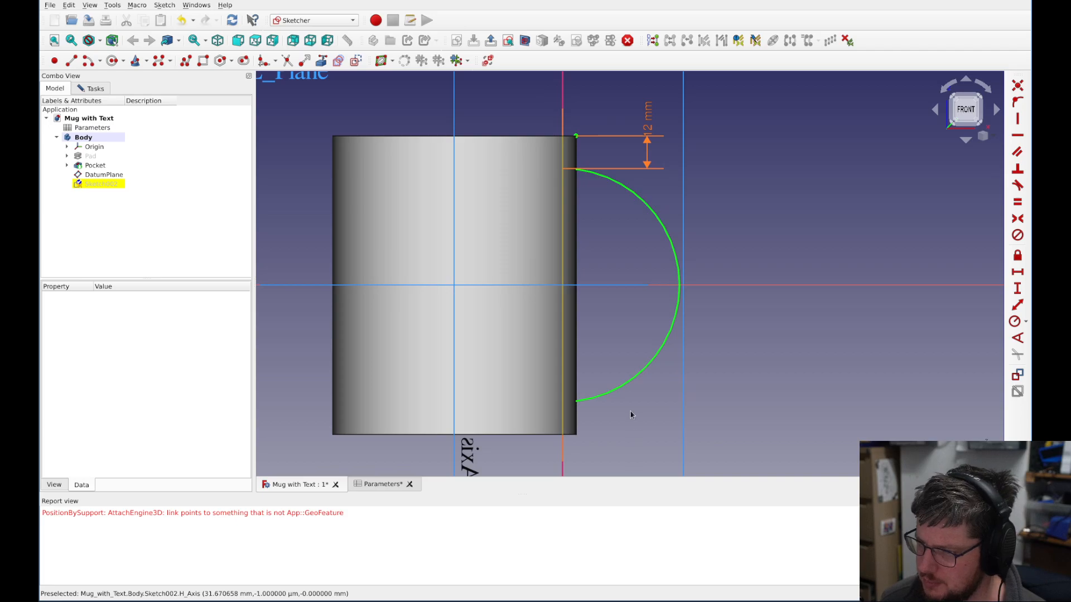
- Close the handle path sketch and hide the body's origin planes and axes
{"action": "left_click", "coordinate": [94, 89]}
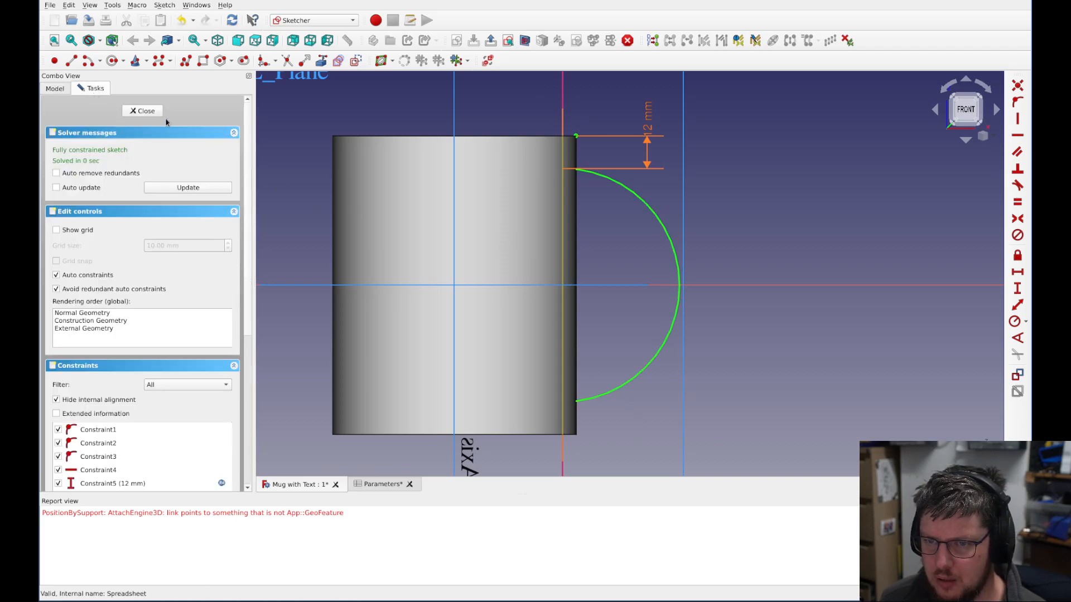
{"action": "left_click", "coordinate": [144, 111]}
{"action": "mouse_move", "coordinate": [678, 424]}
{"action": "middle_mouse_down"}
{"action": "mouse_move", "coordinate": [672, 354]}
{"action": "mouse_move", "coordinate": [651, 330]}
{"action": "mouse_move", "coordinate": [660, 375]}
{"action": "middle_mouse_up"}
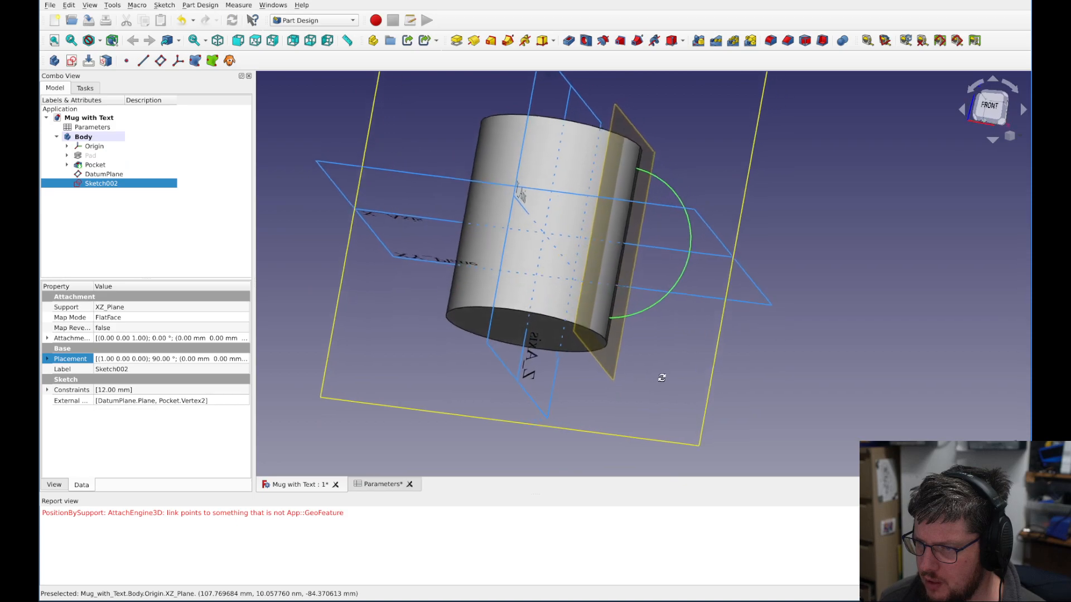
{"action": "left_click", "coordinate": [91, 146]}
{"action": "middle_click_drag", "start_coordinate": [739, 129], "coordinate": [700, 223]}
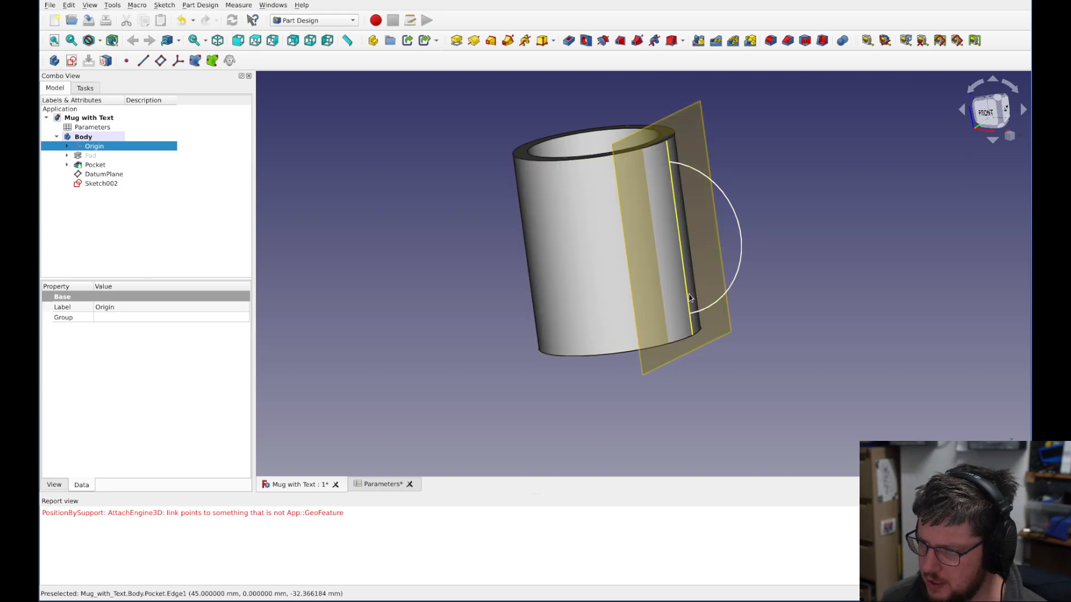
- Create a new sketch on the DatumPlane for the handle's cross-section
{"action": "left_click", "coordinate": [668, 361]}
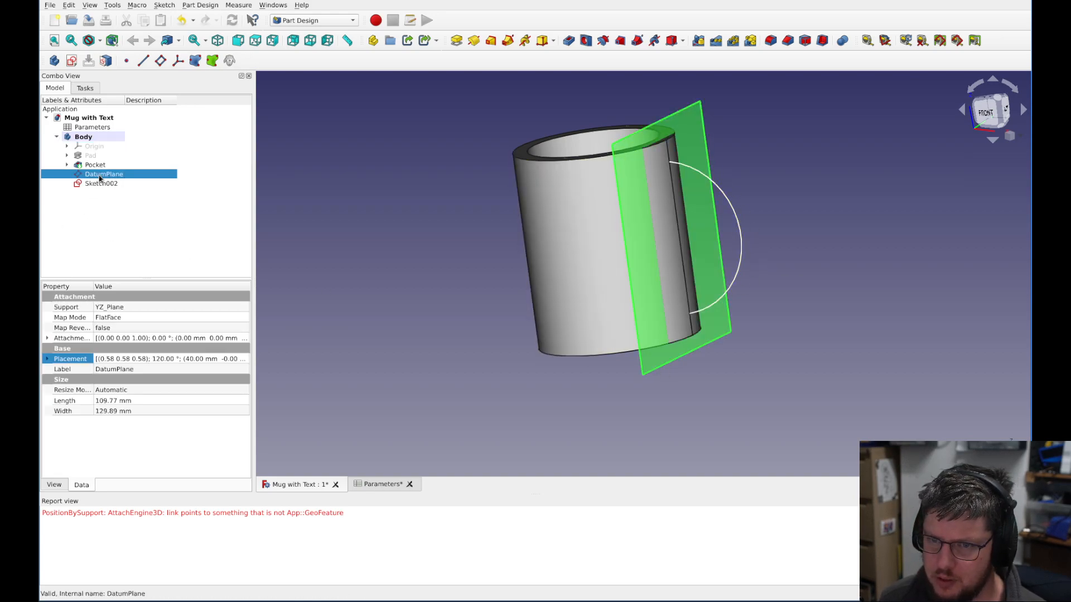
{"action": "left_click", "coordinate": [67, 64]}
{"action": "scroll", "coordinate": [892, 339], "scroll_direction": "up", "scroll_amount": 3}
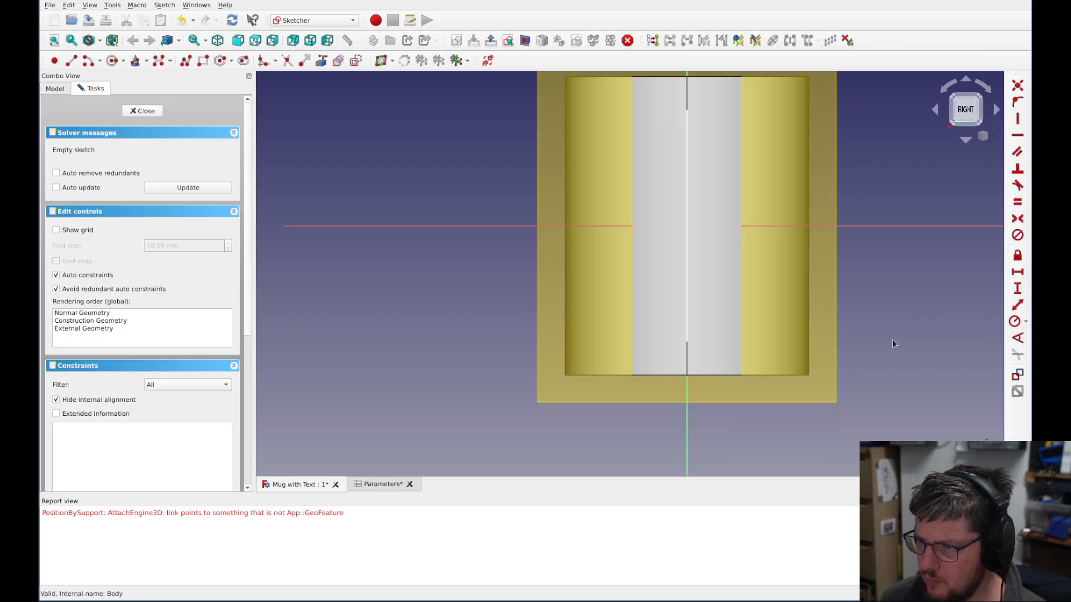
{"action": "middle_click_drag", "start_coordinate": [430, 237], "coordinate": [407, 201]}
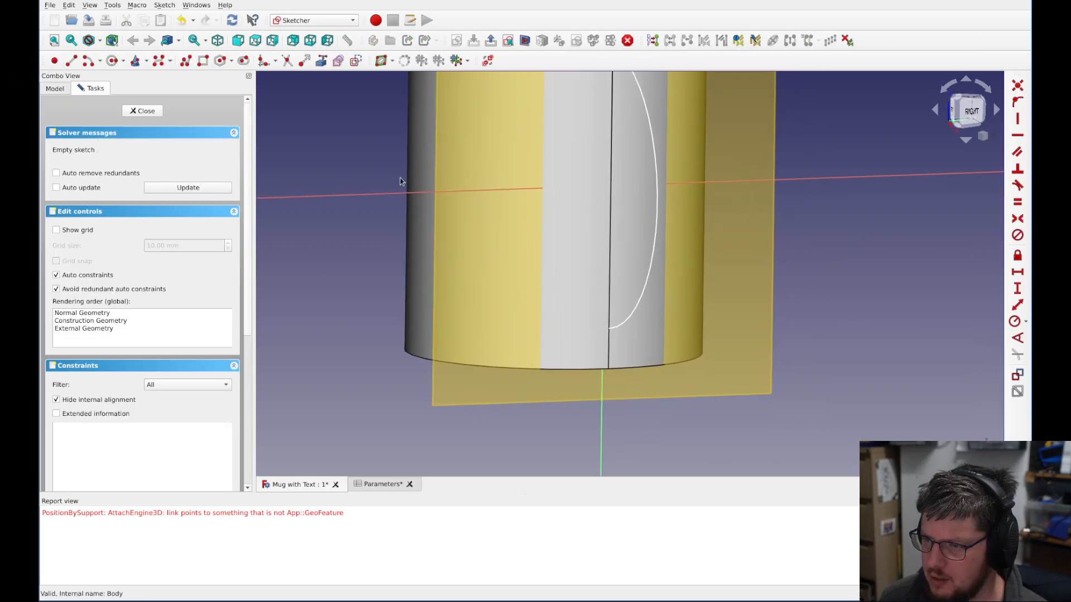
- Close the empty sketch and hide the Pocket so that the handle arc's endpoints are exposed
{"action": "left_click", "coordinate": [321, 60]}
{"action": "scroll", "coordinate": [569, 363], "scroll_direction": "up", "scroll_amount": 5}
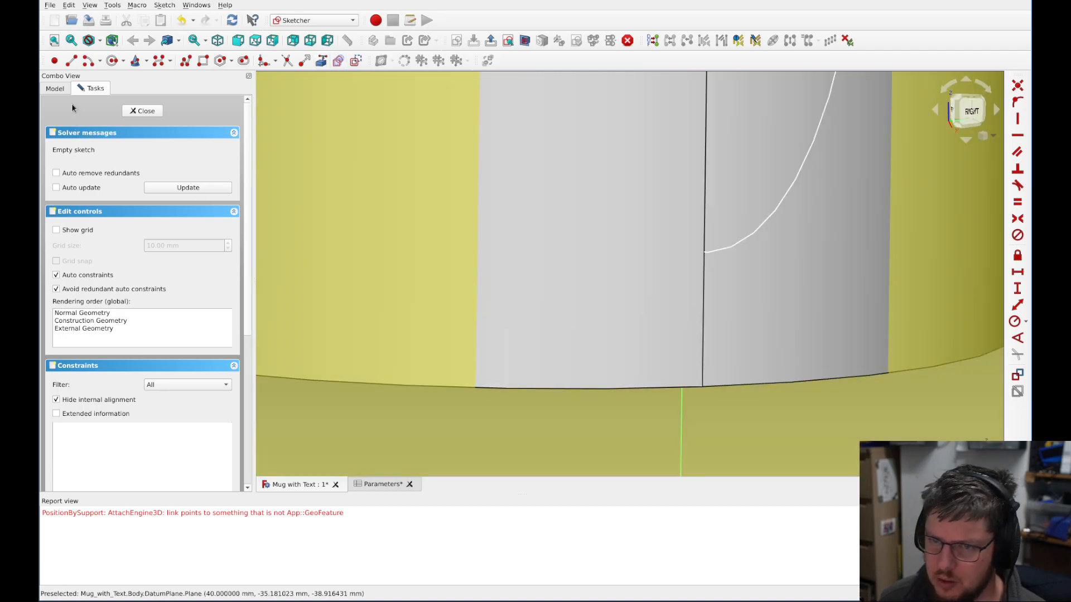
{"action": "left_click", "coordinate": [56, 89]}
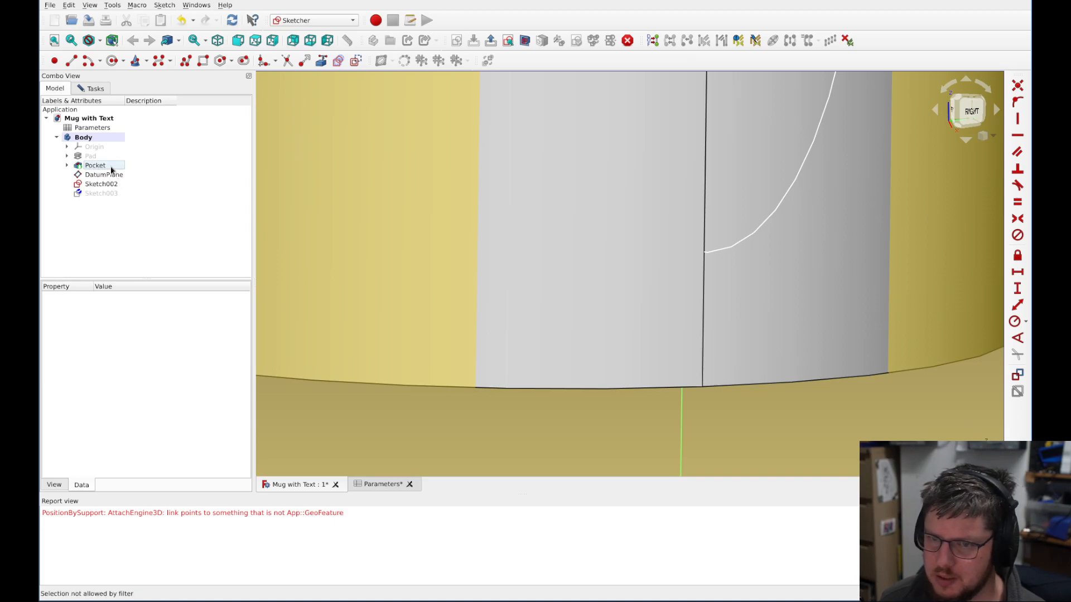
{"action": "left_click", "coordinate": [92, 88]}
{"action": "left_click", "coordinate": [142, 111]}
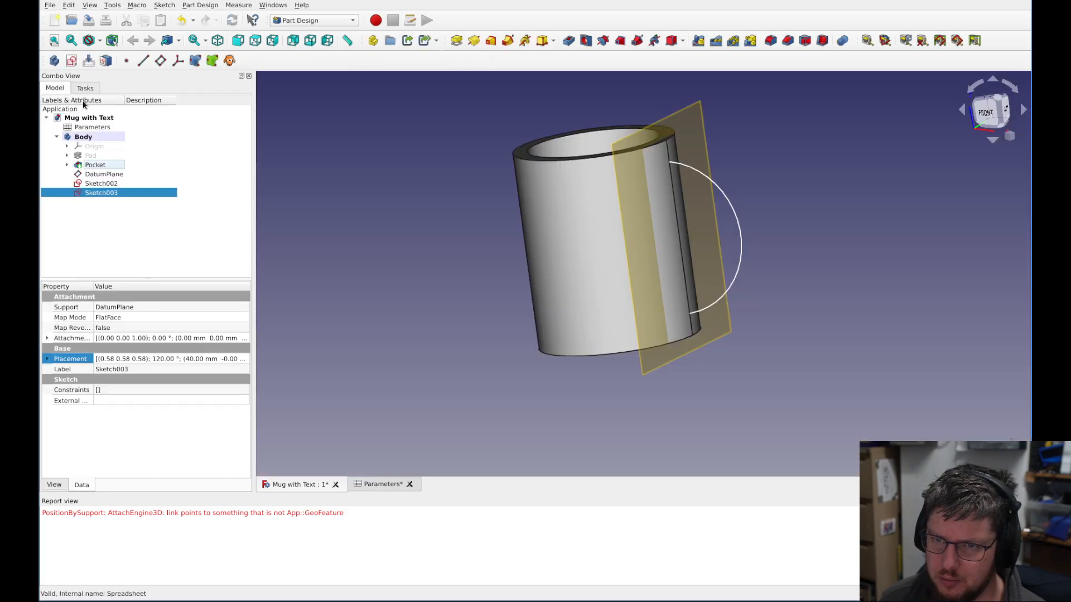
{"action": "left_click", "coordinate": [96, 164]}
{"action": "key", "text": "space"}
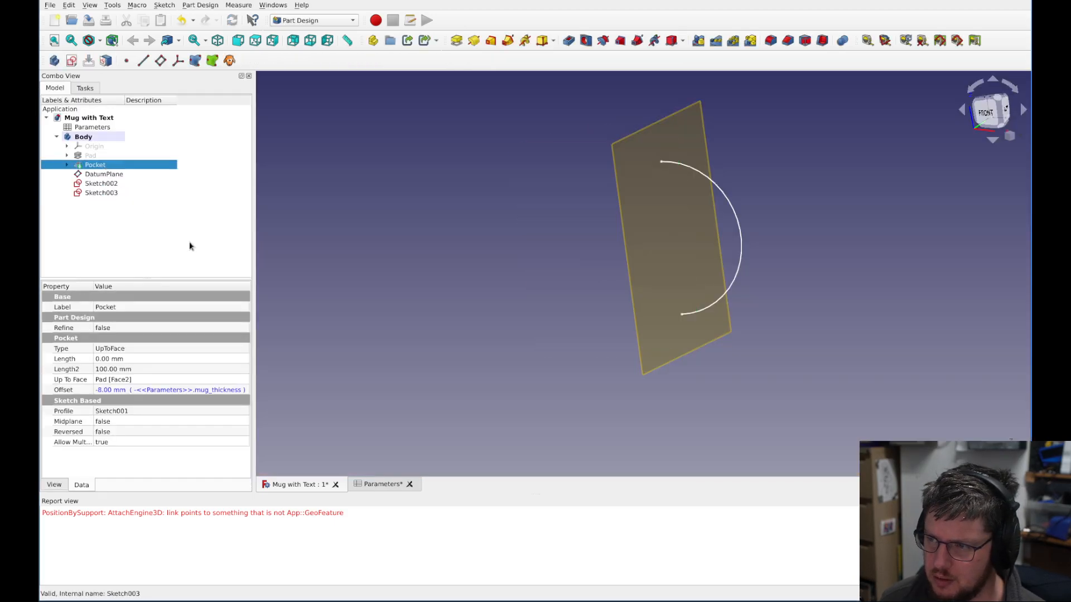
- Reopen the new sketch on the datum plane and add the handle arc's lower endpoint as external geometry
{"action": "double_click", "coordinate": [103, 193]}
{"action": "middle_click_drag", "start_coordinate": [608, 351], "coordinate": [688, 289]}
{"action": "scroll", "coordinate": [826, 397], "scroll_direction": "up", "scroll_amount": 5}
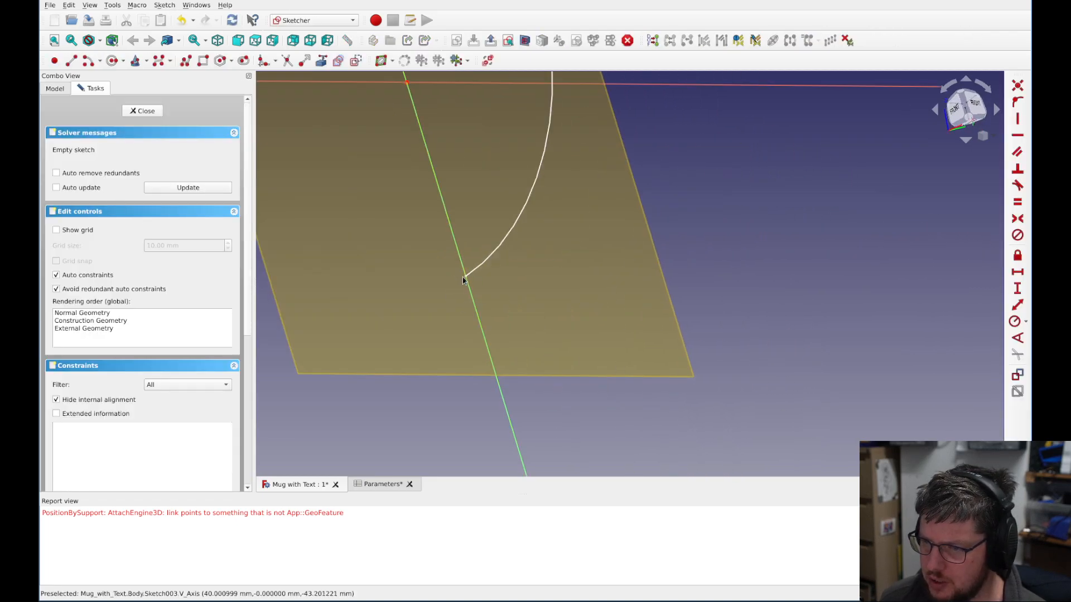
{"action": "left_click", "coordinate": [322, 60]}
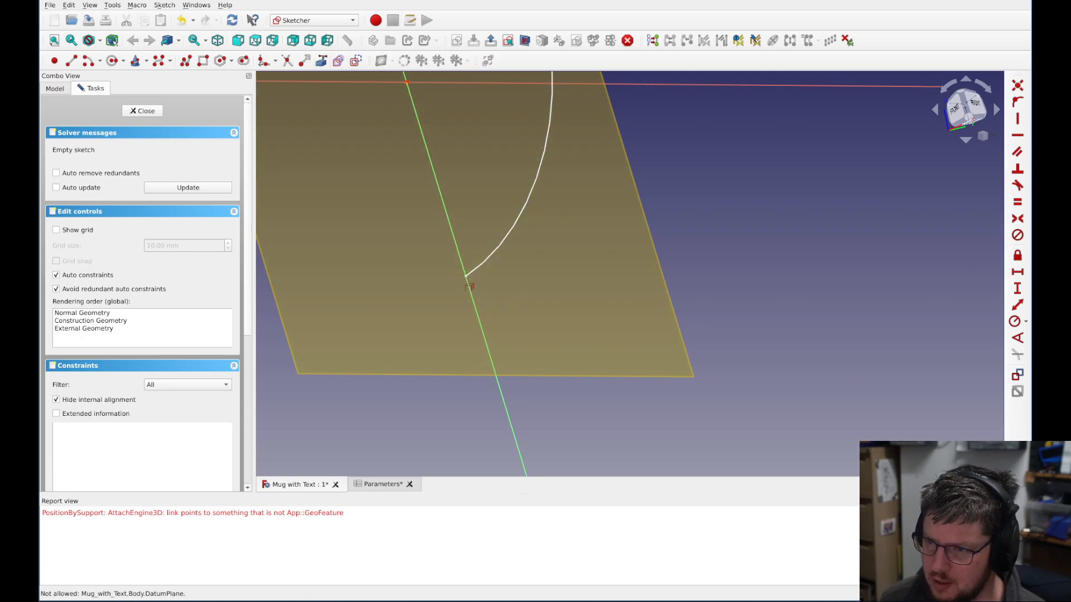
{"action": "scroll", "coordinate": [438, 262], "scroll_direction": "up", "scroll_amount": 3}
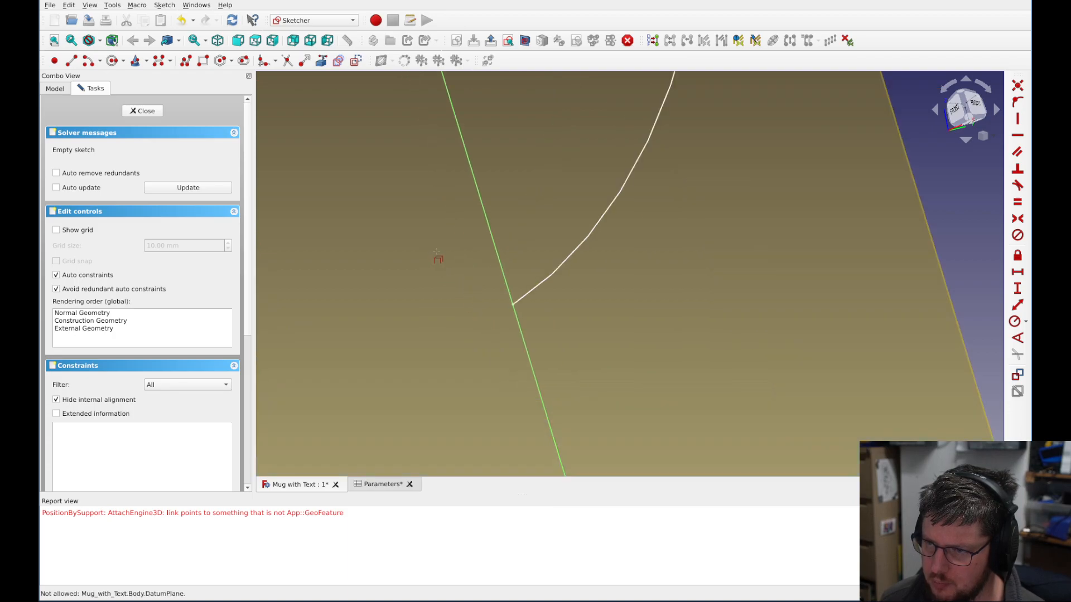
{"action": "middle_click_drag", "start_coordinate": [419, 279], "coordinate": [432, 280]}
{"action": "left_click", "coordinate": [526, 278]}
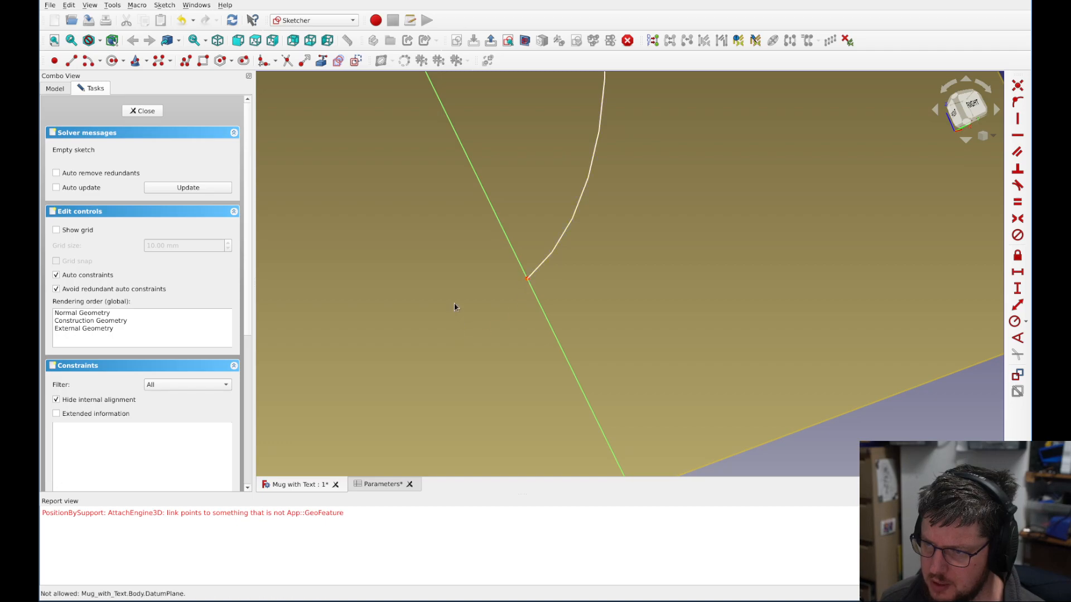
- Draw a small circle at the projected lower endpoint of the handle arc
{"action": "middle_click_drag", "start_coordinate": [454, 306], "coordinate": [607, 326]}
{"action": "left_click", "coordinate": [970, 106]}
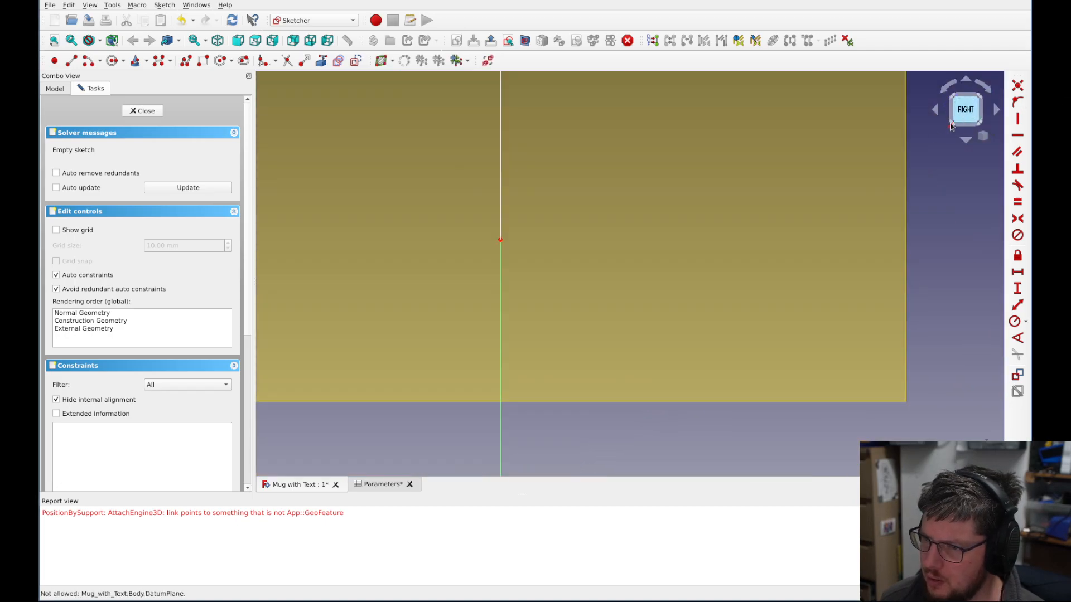
{"action": "mouse_move", "coordinate": [613, 190]}
{"action": "middle_mouse_down"}
{"action": "mouse_move", "coordinate": [693, 168]}
{"action": "mouse_move", "coordinate": [562, 370]}
{"action": "mouse_move", "coordinate": [411, 220]}
{"action": "middle_mouse_up"}
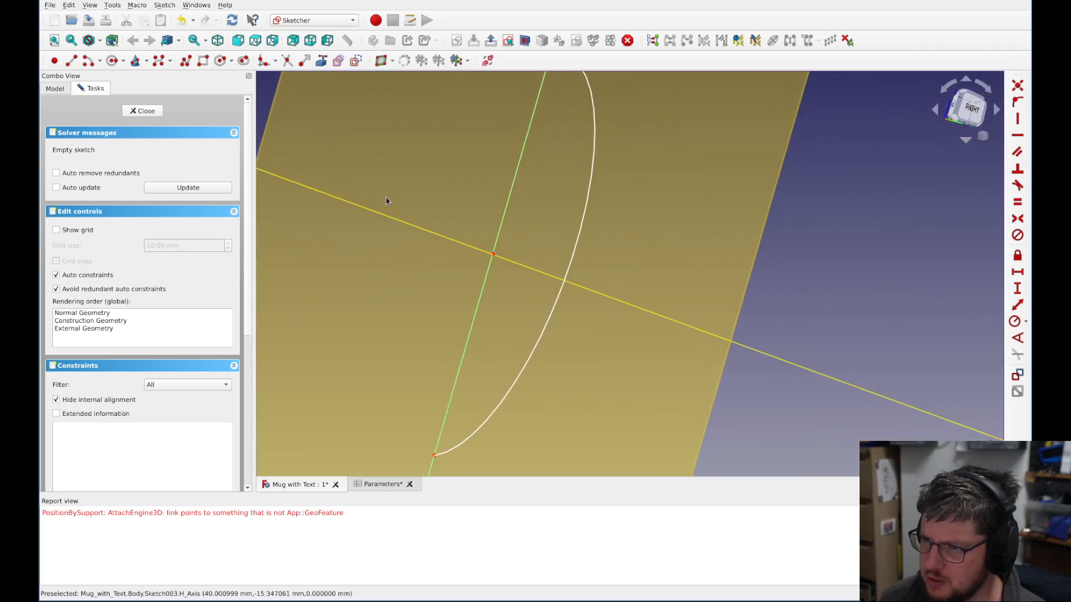
{"action": "left_click", "coordinate": [113, 61]}
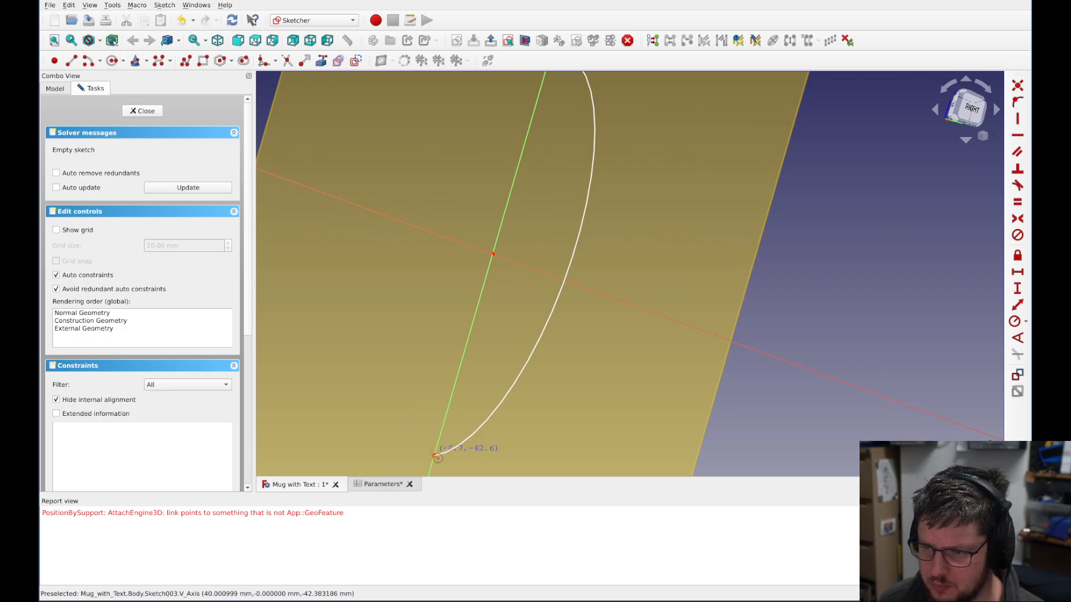
{"action": "middle_click_drag", "start_coordinate": [447, 329], "coordinate": [461, 274], "text": "shift"}
{"action": "left_click", "coordinate": [484, 322]}
{"action": "left_click", "coordinate": [468, 300]}
{"action": "right_click", "coordinate": [451, 261]}
- Move the circle's centre down the vertical axis, below the arc's endpoint, and delete its point-on-axis constraint
{"action": "left_click_drag", "start_coordinate": [484, 323], "coordinate": [445, 392]}
{"action": "left_click", "coordinate": [451, 393]}
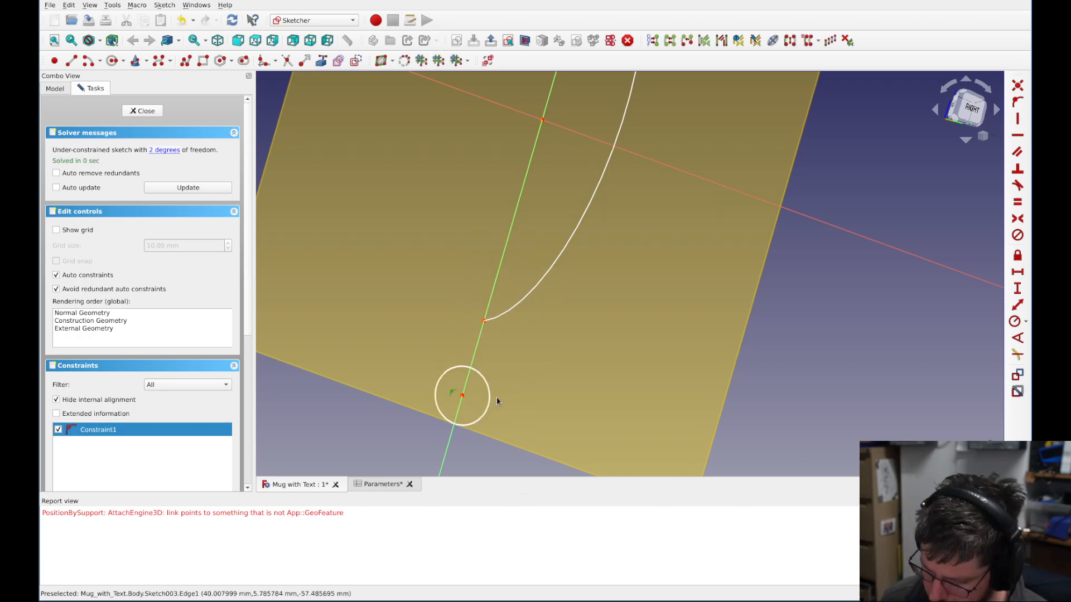
{"action": "key", "text": "Delete"}
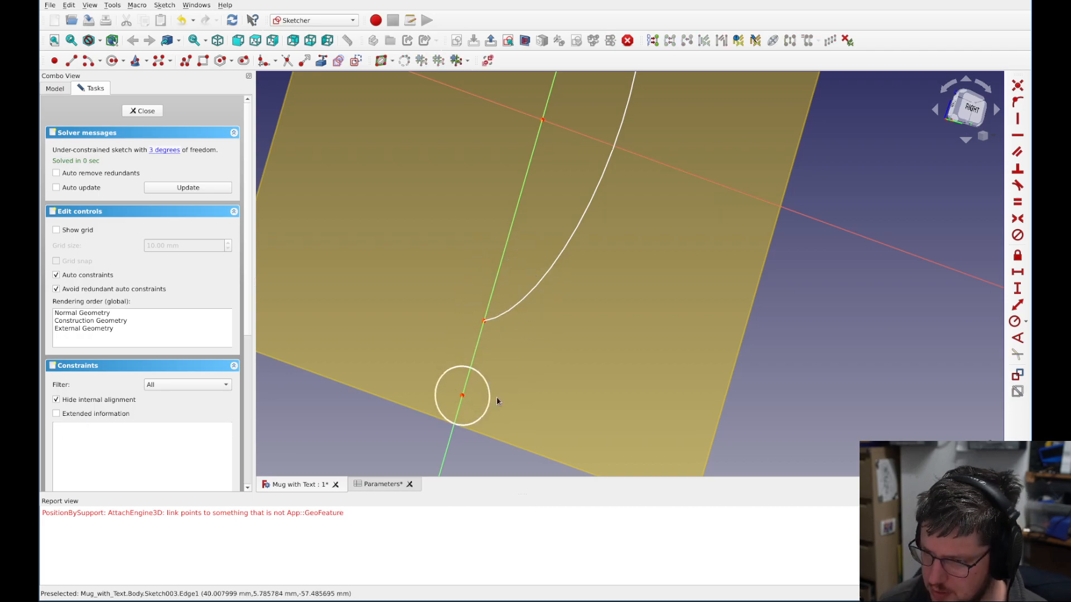
- Enlarge the profile circle and move its centre off the vertical axis, away from the handle arc's lower endpoint
{"action": "left_click", "coordinate": [484, 324]}
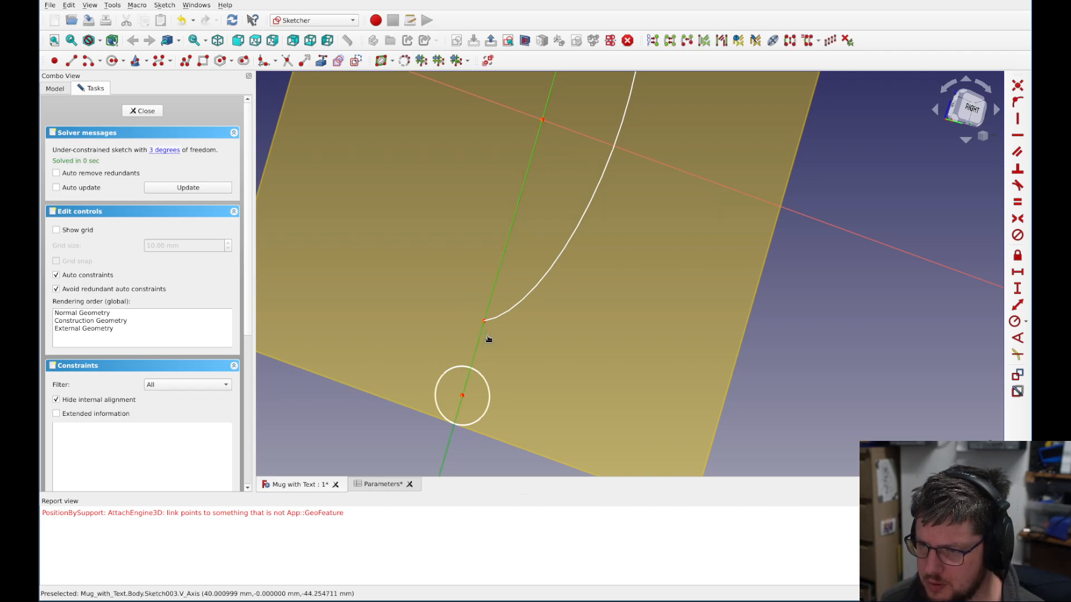
{"action": "left_click", "coordinate": [462, 398]}
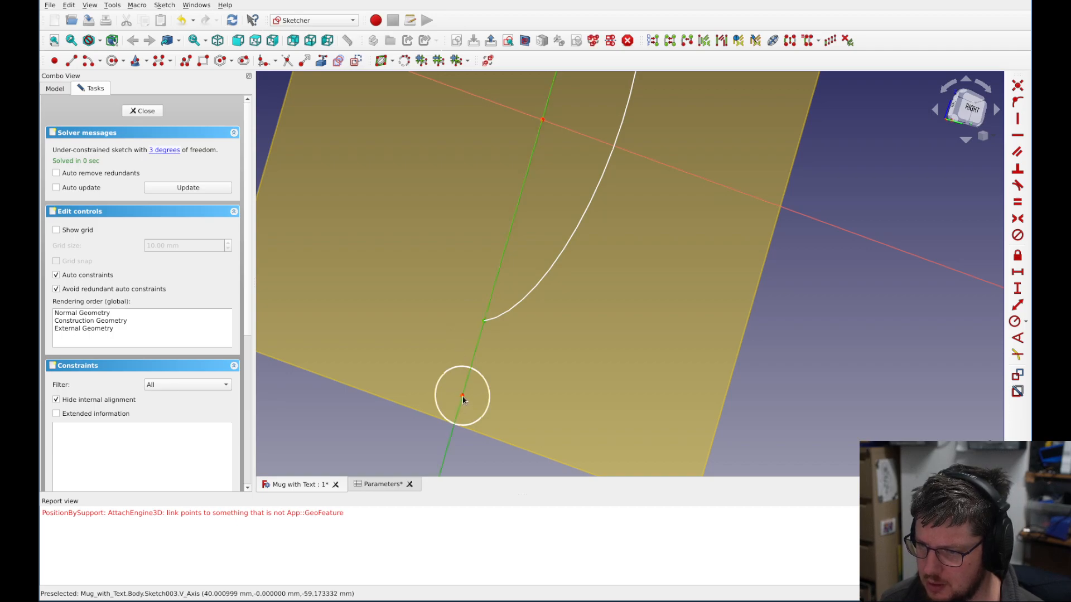
{"action": "left_click_drag", "start_coordinate": [491, 394], "coordinate": [435, 310]}
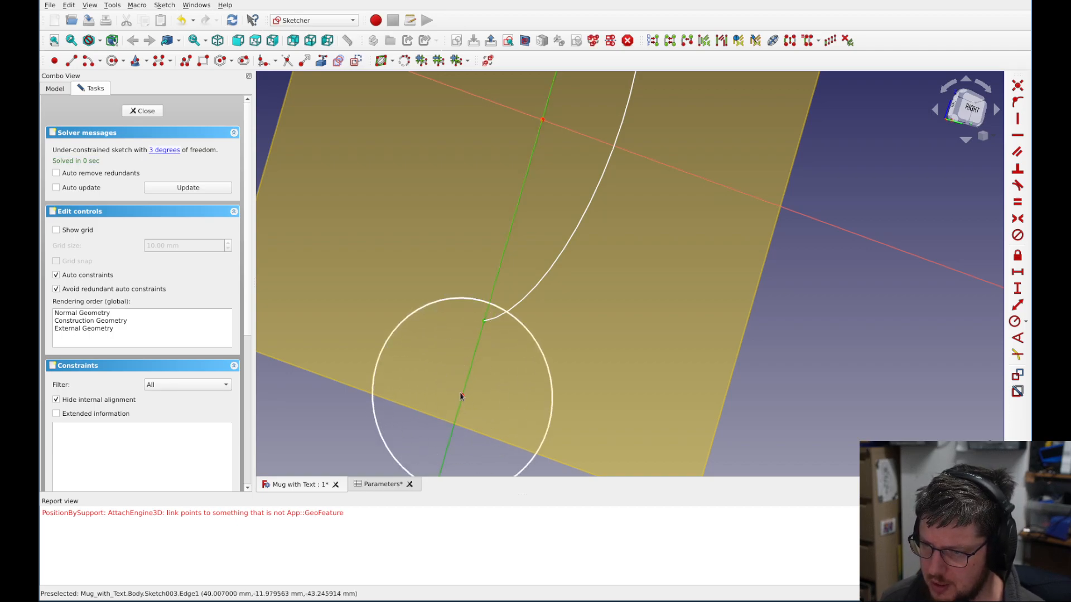
{"action": "left_click_drag", "start_coordinate": [462, 397], "coordinate": [419, 340]}
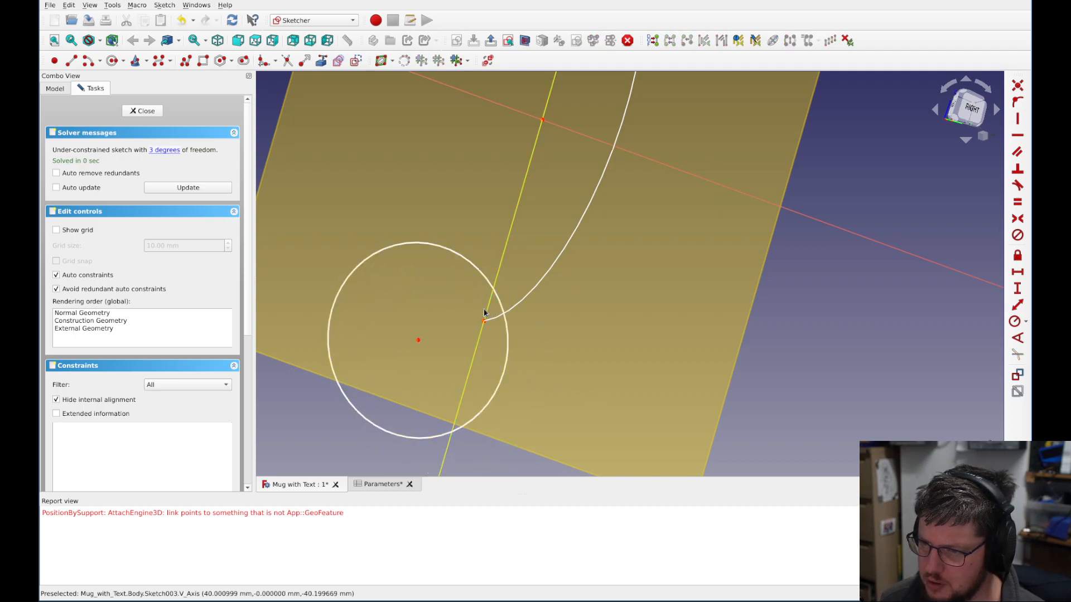
- Make the circle's centre coincident with the projected lower endpoint of the handle arc and resize the circle around it
{"action": "left_click_drag", "start_coordinate": [467, 304], "coordinate": [506, 359]}
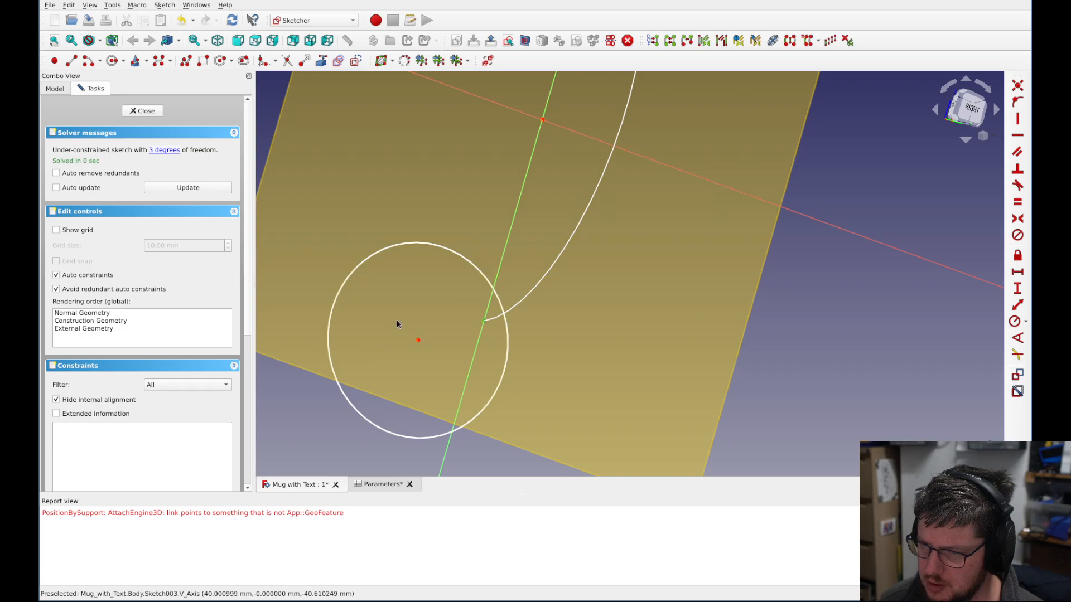
{"action": "left_click_drag", "start_coordinate": [410, 320], "coordinate": [433, 372]}
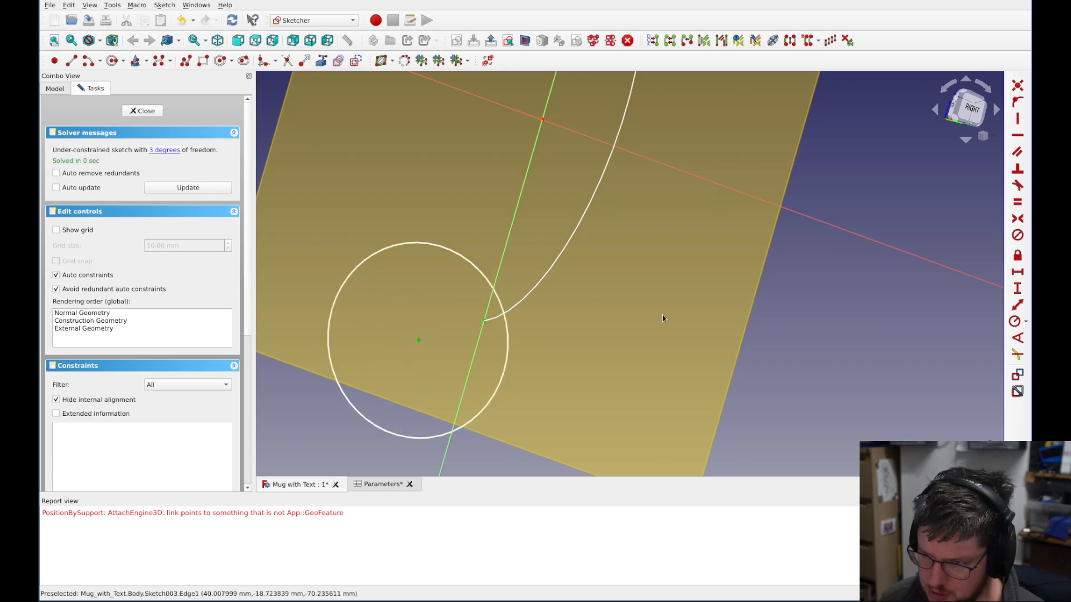
{"action": "left_click", "coordinate": [1017, 86]}
{"action": "left_click_drag", "start_coordinate": [540, 400], "coordinate": [536, 342]}
- Add a radius constraint to the profile circle and enter the formula <<Parameters>>.handle_thickness for its value
{"action": "left_click", "coordinate": [1016, 322]}
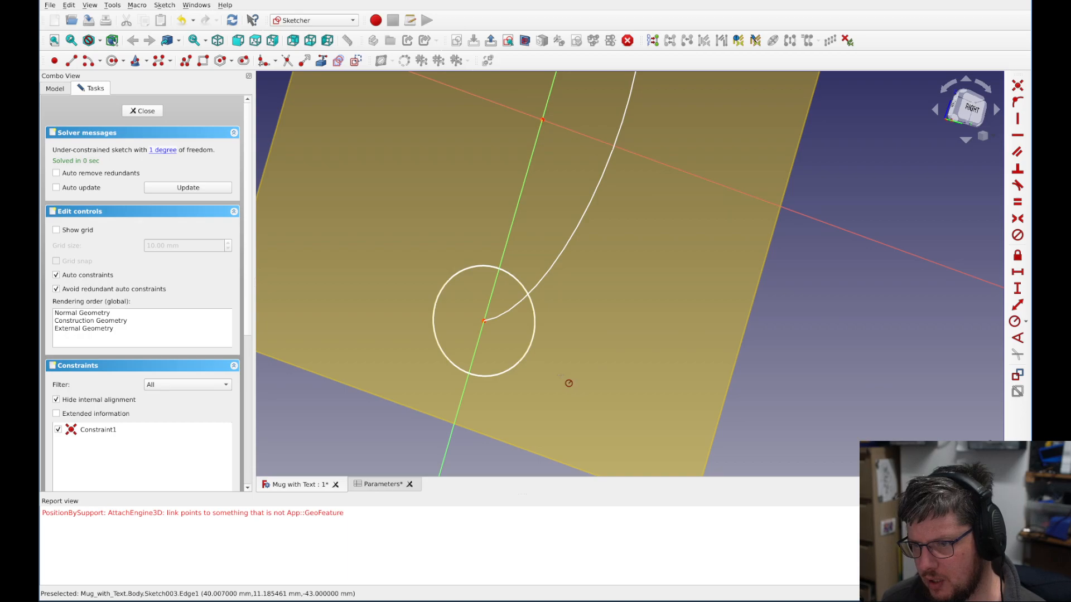
{"action": "left_click", "coordinate": [524, 363]}
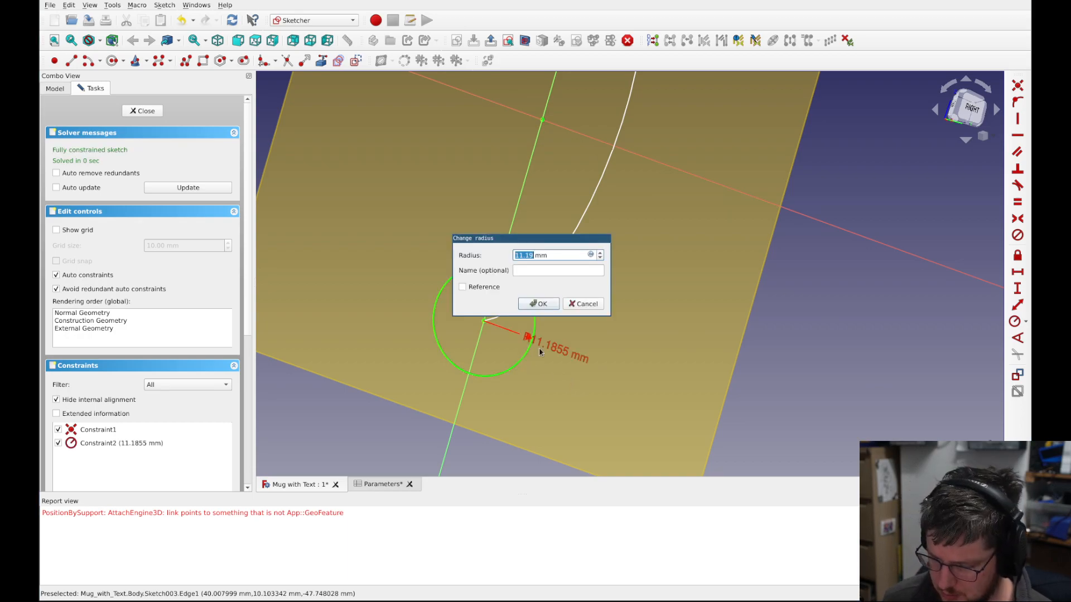
{"action": "key", "text": "equal"}
{"action": "type", "text": "<<Parameters>>.ha"}
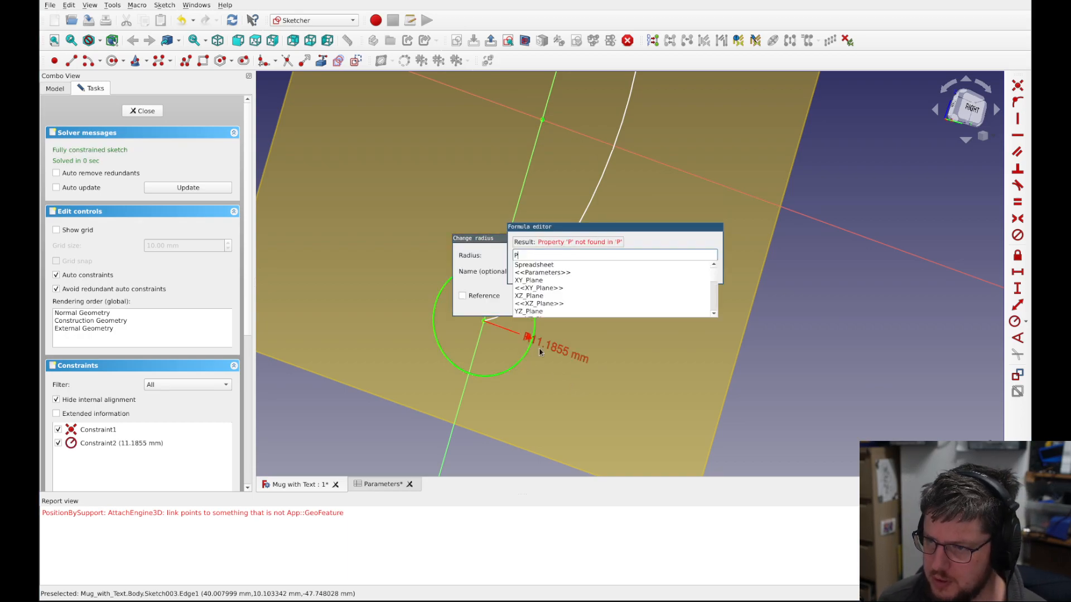
{"action": "type", "text": "ndle"}
{"action": "key", "text": "Down"}
{"action": "key", "text": "Down"}
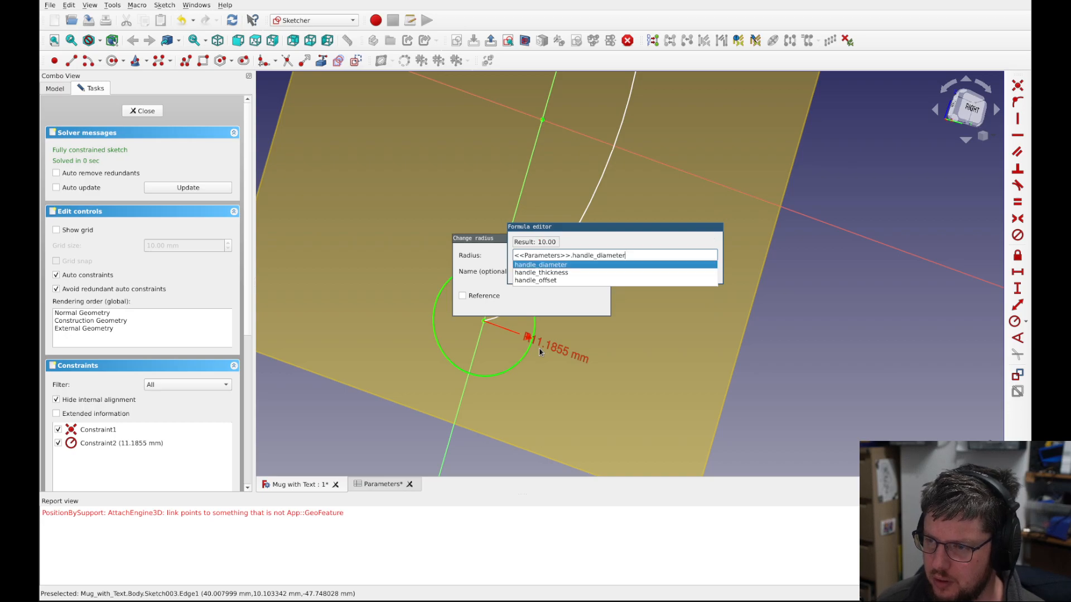
{"action": "key", "text": "Return"}
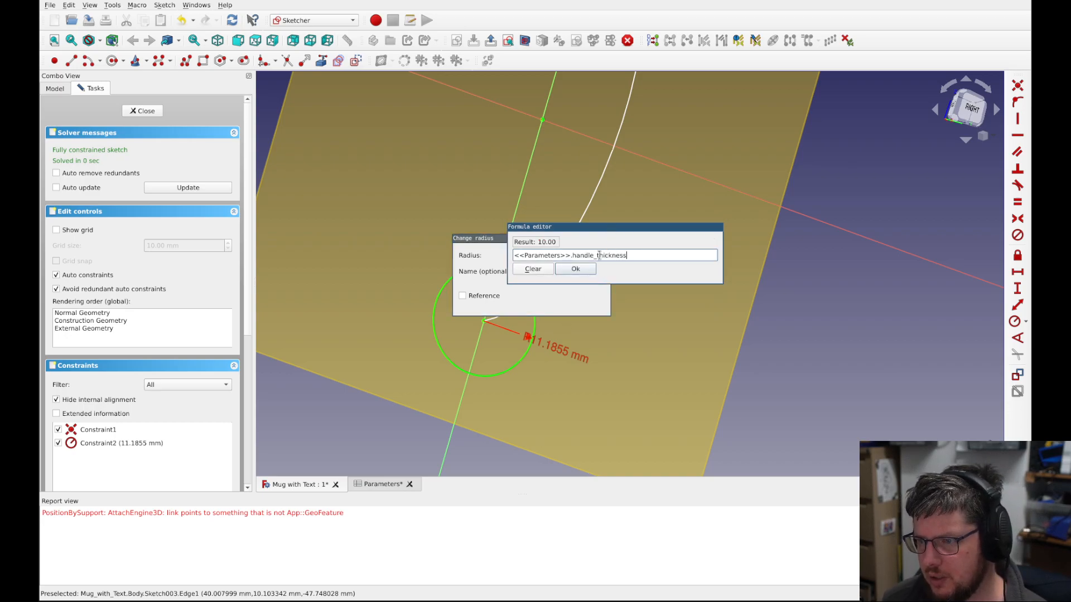
- Set the circle's radius formula to <<Parameters>>.handle_diameter / 2, accept the constraint, and close the sketch
{"action": "left_click_drag", "start_coordinate": [597, 255], "coordinate": [651, 254]}
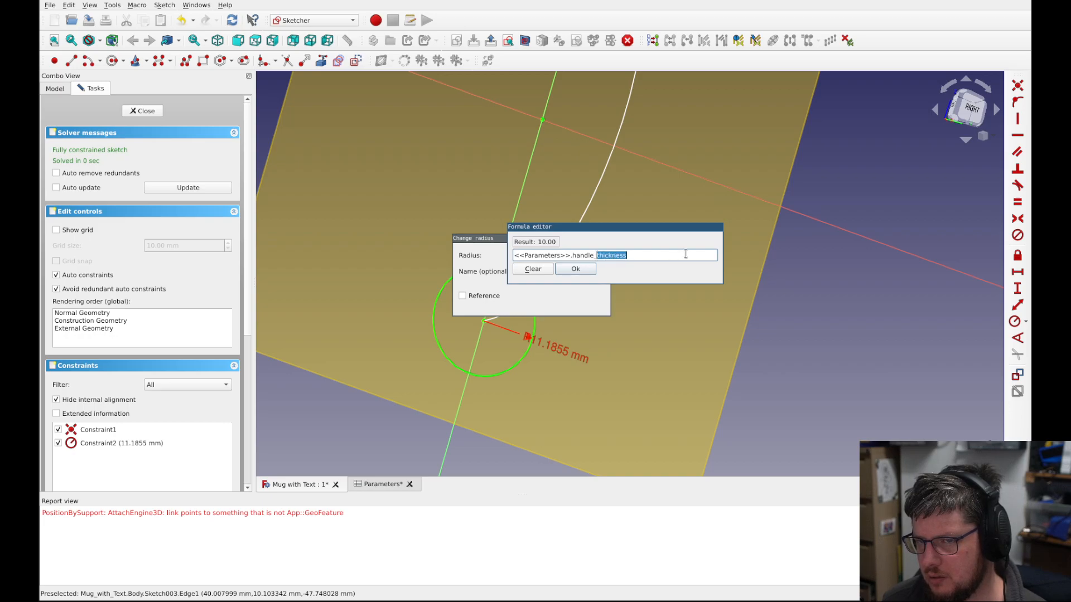
{"action": "type", "text": "di"}
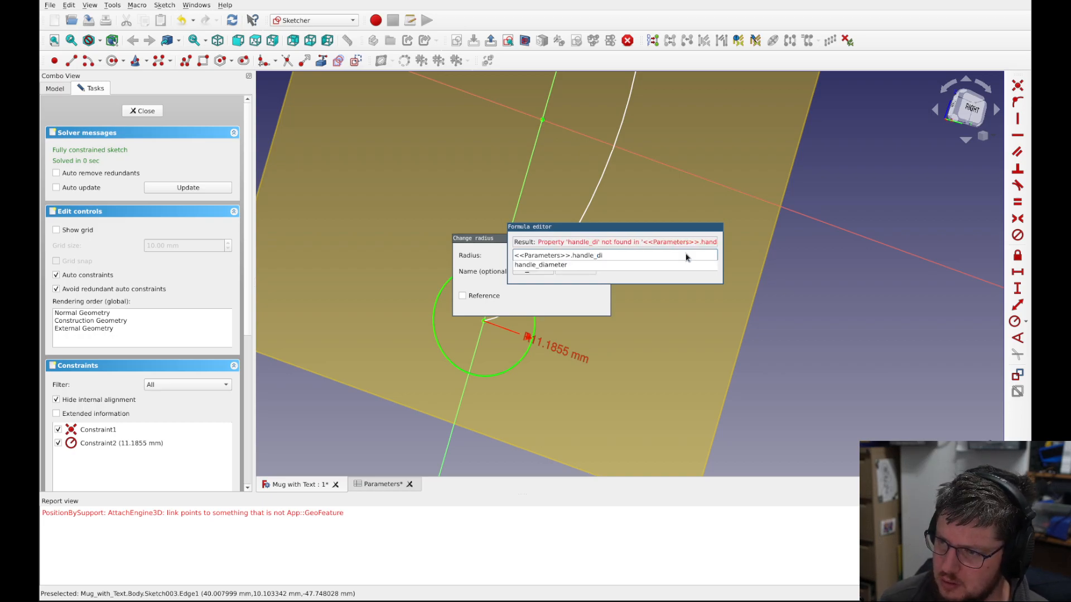
{"action": "key", "text": "Down"}
{"action": "key", "text": "Return"}
{"action": "type", "text": "/ 2"}
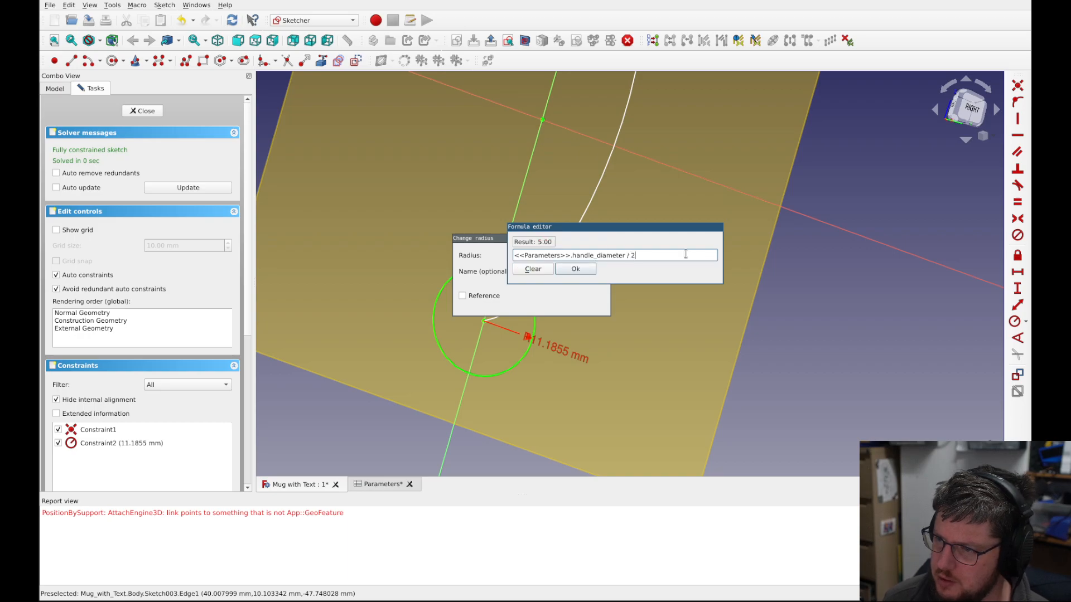
{"action": "left_click", "coordinate": [591, 270]}
{"action": "left_click", "coordinate": [544, 303]}
{"action": "middle_click_drag", "start_coordinate": [494, 409], "coordinate": [544, 411]}
{"action": "left_click", "coordinate": [148, 110]}
- Create an additive pipe from the circle sketch Sketch003, using the handle arc sketch Sketch002 as the sweep path
{"action": "mouse_move", "coordinate": [566, 243]}
{"action": "middle_mouse_down"}
{"action": "mouse_move", "coordinate": [586, 234]}
{"action": "mouse_move", "coordinate": [713, 351]}
{"action": "mouse_move", "coordinate": [618, 326]}
{"action": "middle_mouse_up"}
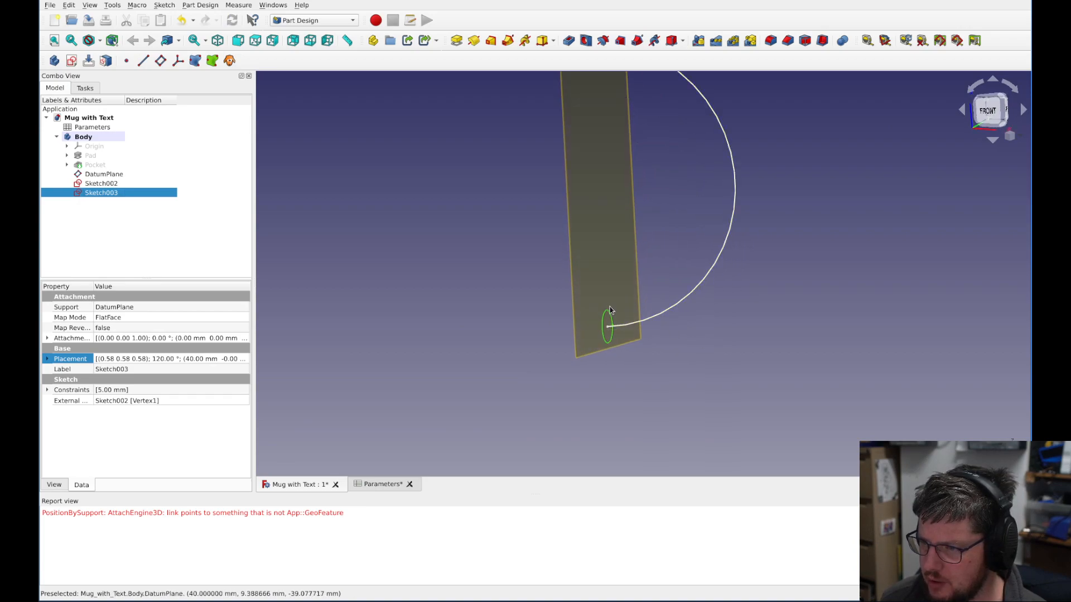
{"action": "middle_click_drag", "start_coordinate": [800, 138], "coordinate": [677, 194]}
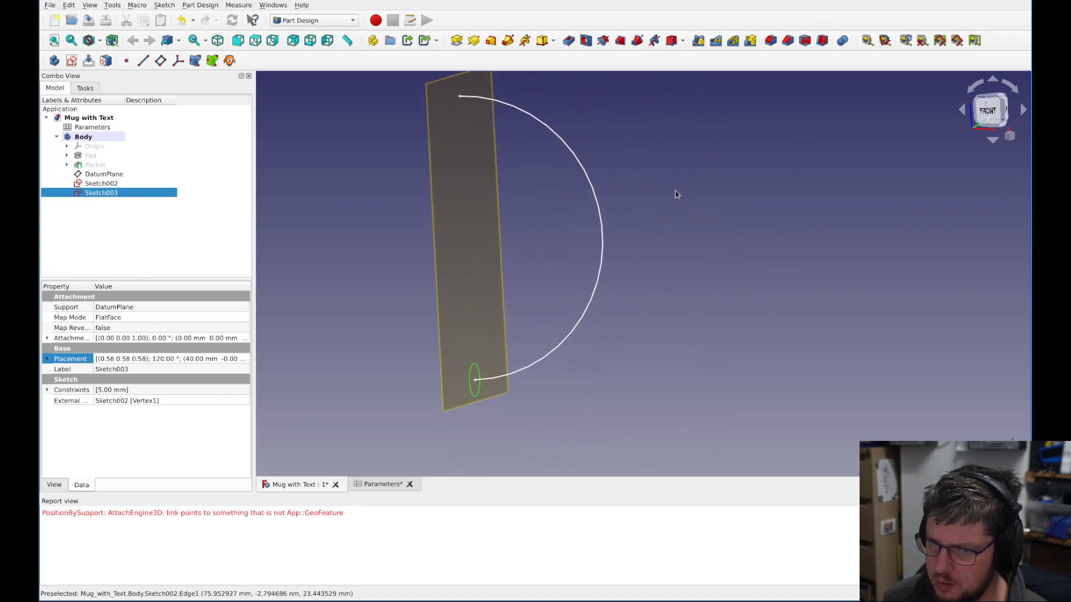
{"action": "left_click", "coordinate": [509, 42]}
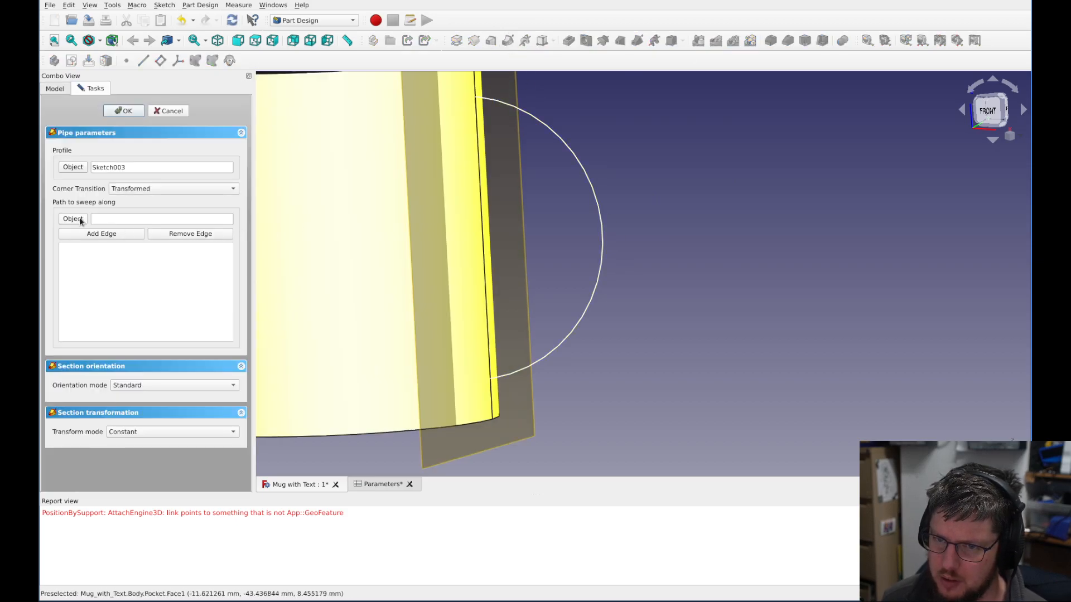
{"action": "left_click", "coordinate": [79, 219]}
{"action": "left_click", "coordinate": [602, 274]}
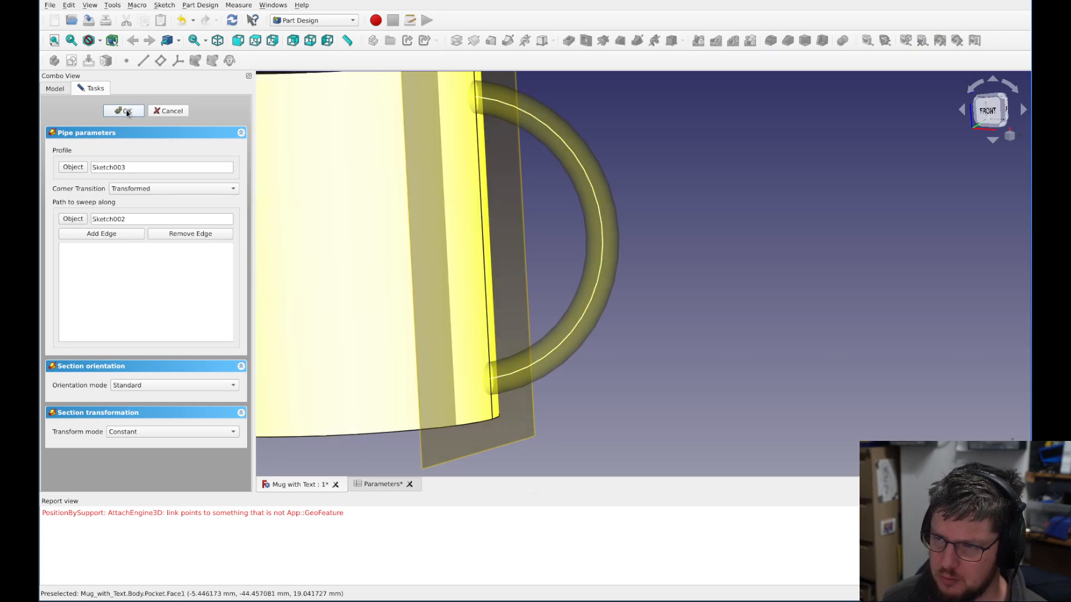
{"action": "left_click", "coordinate": [127, 112]}
- Hide the datum plane so that only the mug body with its handle is shown
{"action": "scroll", "coordinate": [708, 229], "scroll_direction": "down", "scroll_amount": 5}
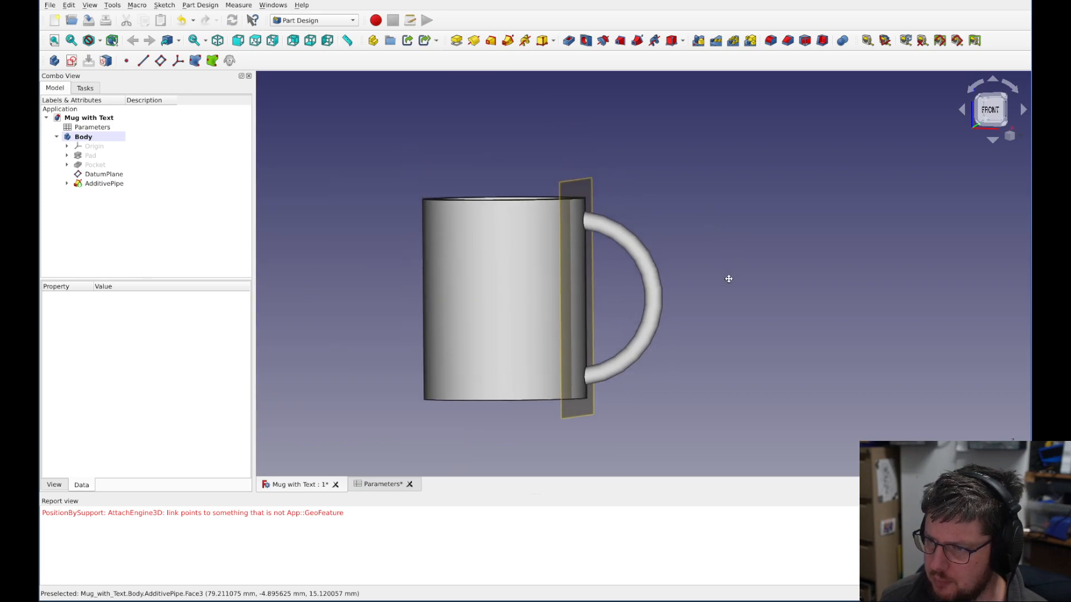
{"action": "left_click", "coordinate": [102, 184]}
{"action": "left_click", "coordinate": [316, 202]}
{"action": "middle_click_drag", "start_coordinate": [380, 144], "coordinate": [411, 236]}
{"action": "middle_click_drag", "start_coordinate": [435, 160], "coordinate": [487, 164]}
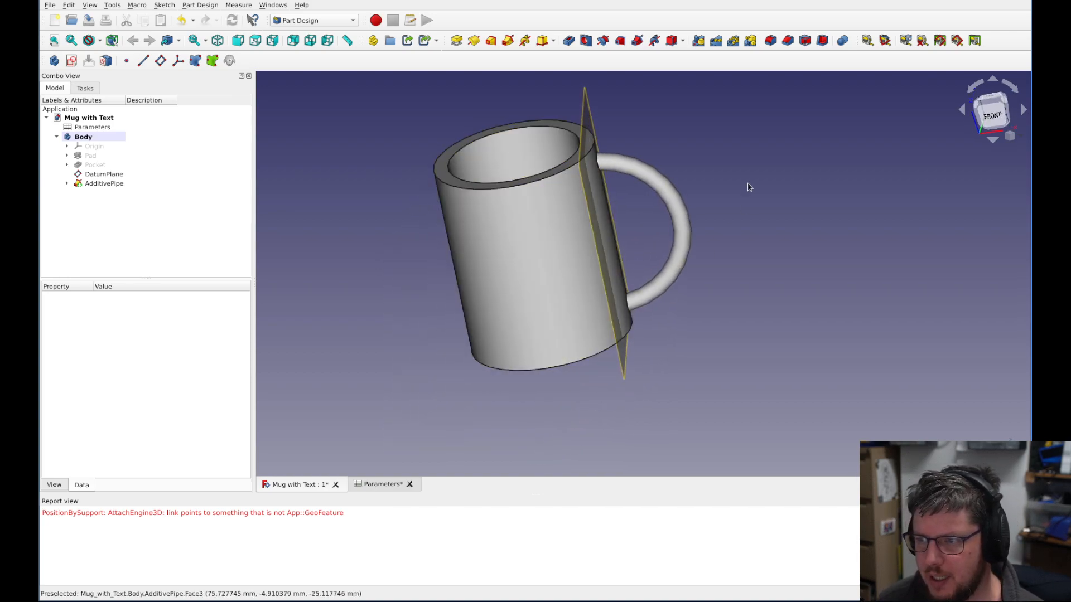
{"action": "middle_click_drag", "start_coordinate": [732, 333], "coordinate": [666, 422]}
{"action": "left_click", "coordinate": [93, 183]}
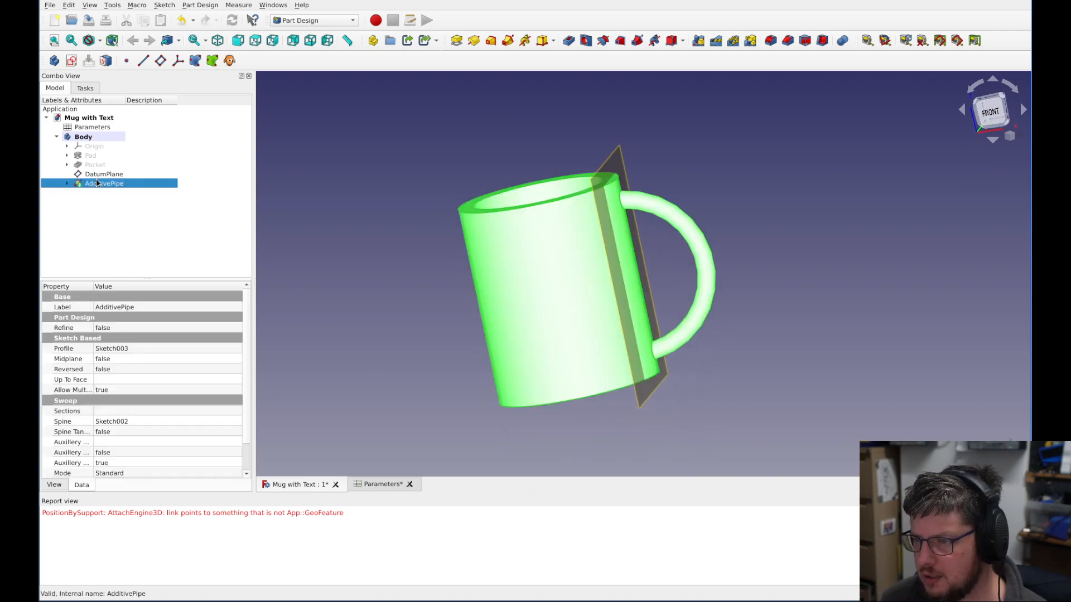
{"action": "left_click", "coordinate": [98, 174]}
{"action": "key", "text": "space"}
{"action": "left_click", "coordinate": [351, 190]}
{"action": "key", "text": "1"}
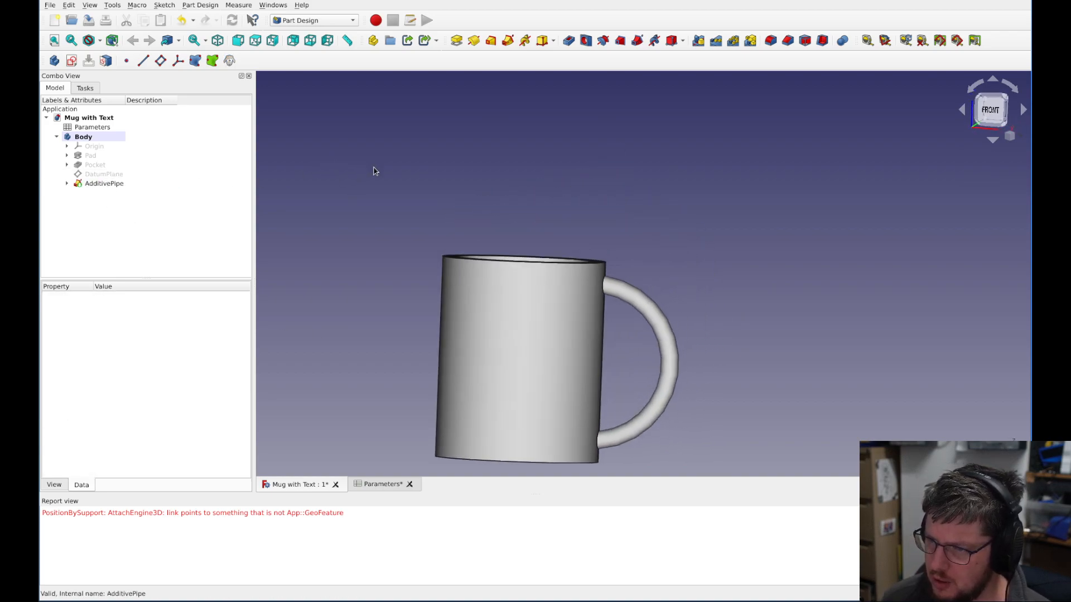
{"action": "middle_click_drag", "start_coordinate": [660, 198], "coordinate": [507, 198]}
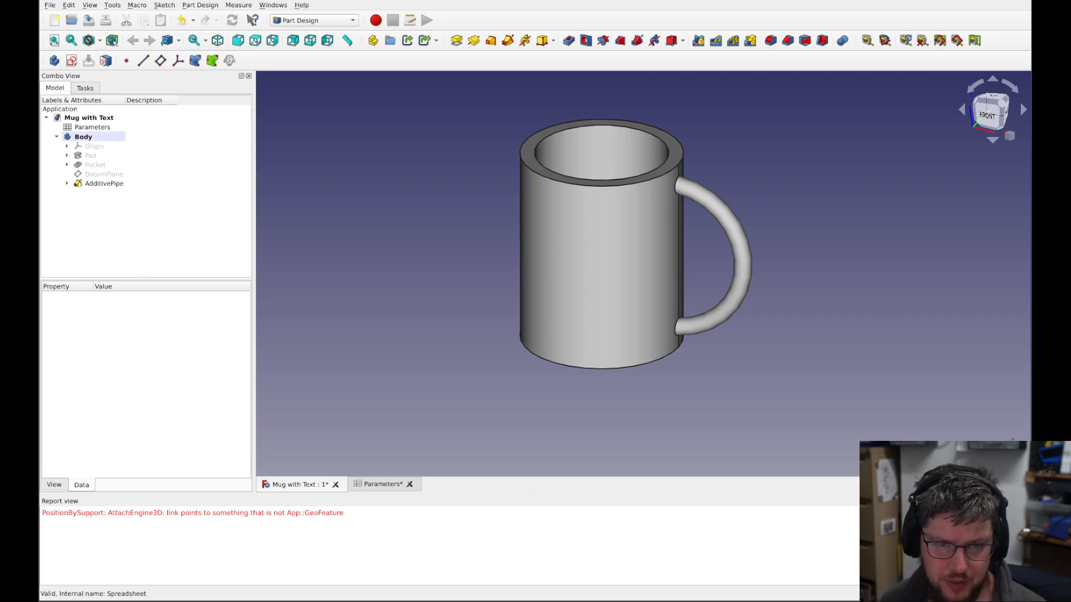
{"action": "middle_click_drag", "start_coordinate": [400, 289], "coordinate": [336, 310]}
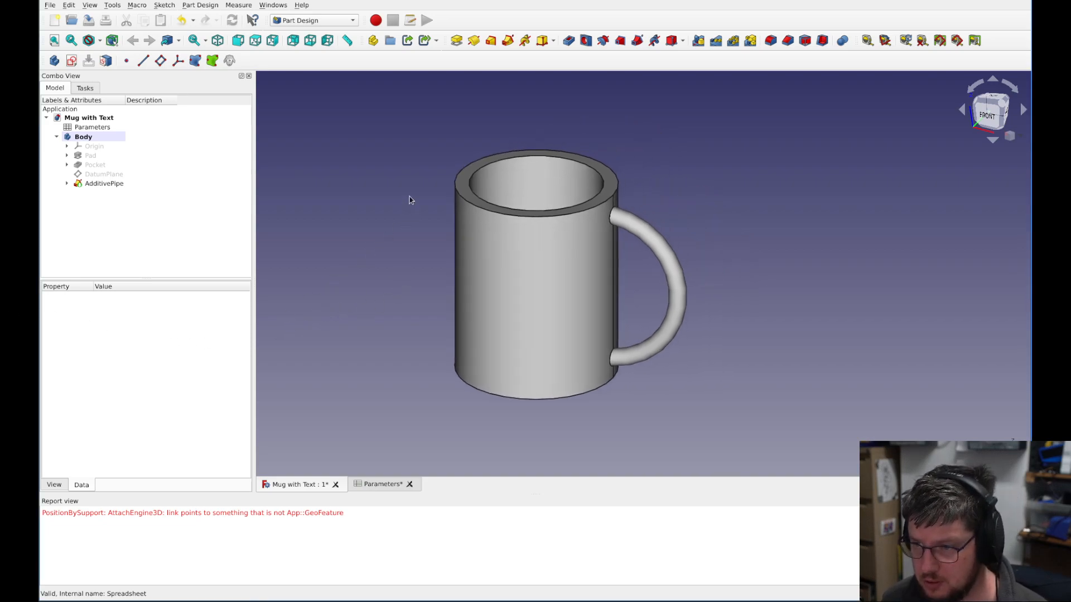
{"action": "middle_click_drag", "start_coordinate": [446, 145], "coordinate": [445, 196]}
{"action": "scroll", "coordinate": [444, 114], "scroll_direction": "up", "scroll_amount": 2}
{"action": "scroll", "coordinate": [444, 114], "scroll_direction": "down", "scroll_amount": 2}
{"action": "middle_click_drag", "start_coordinate": [760, 374], "coordinate": [830, 251]}
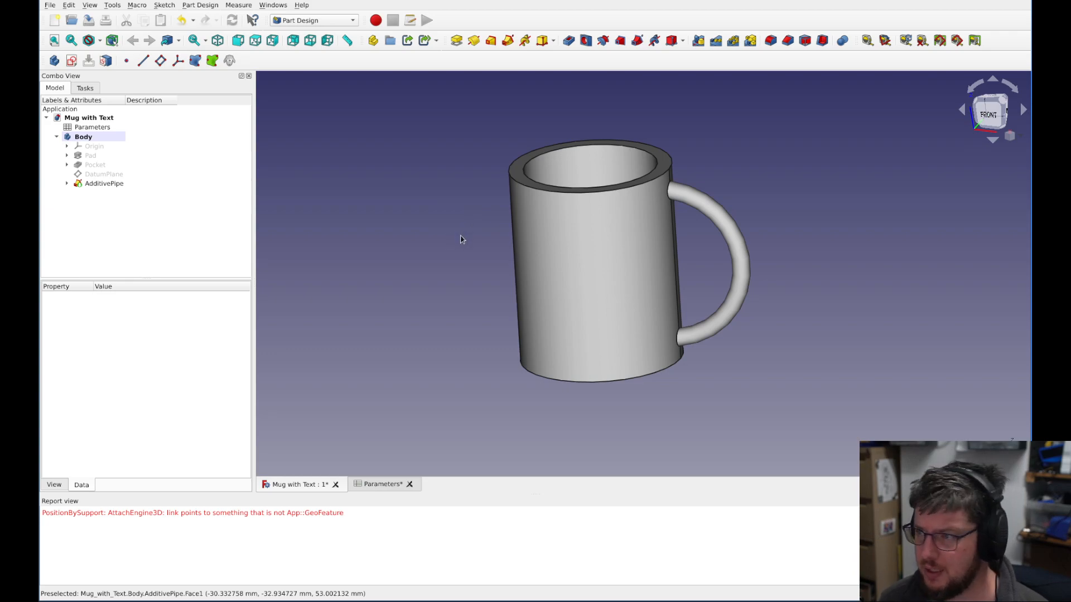
{"action": "middle_click_drag", "start_coordinate": [454, 223], "coordinate": [410, 231]}
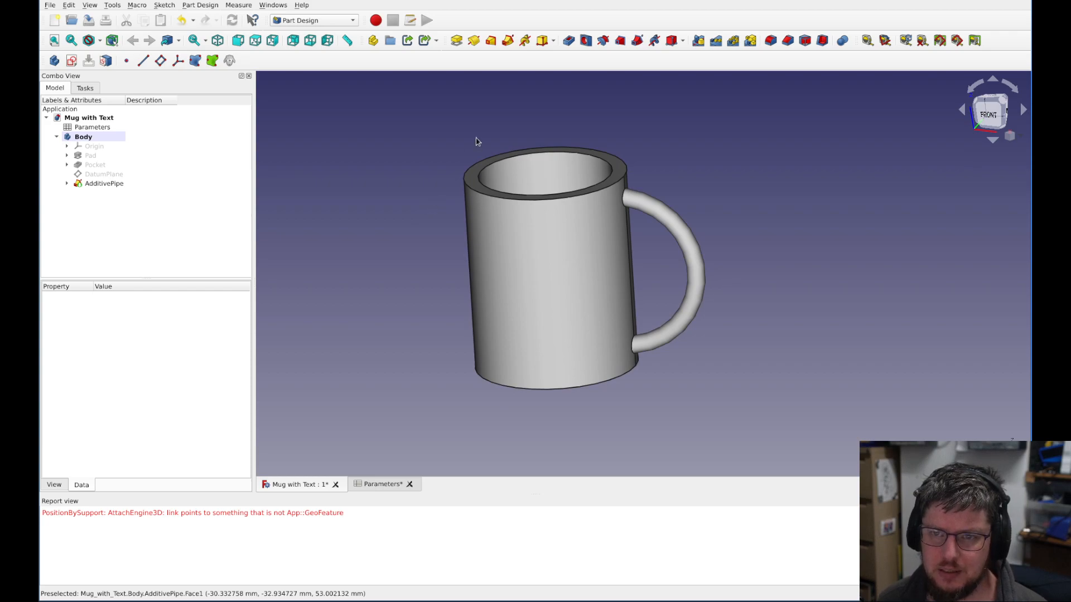